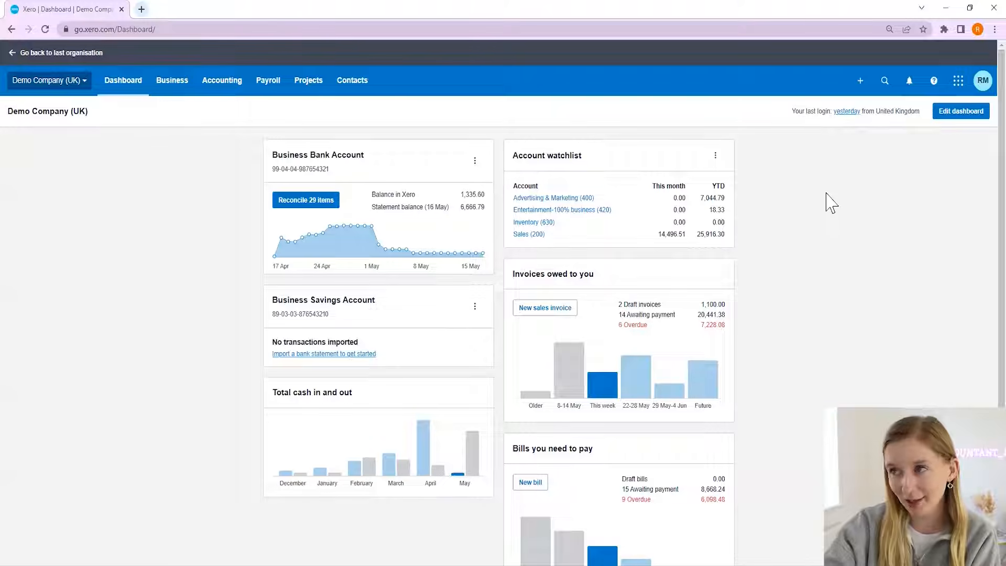
- Edit the dashboard to hide the Business Savings Account widget and save the changes
click(953, 113)
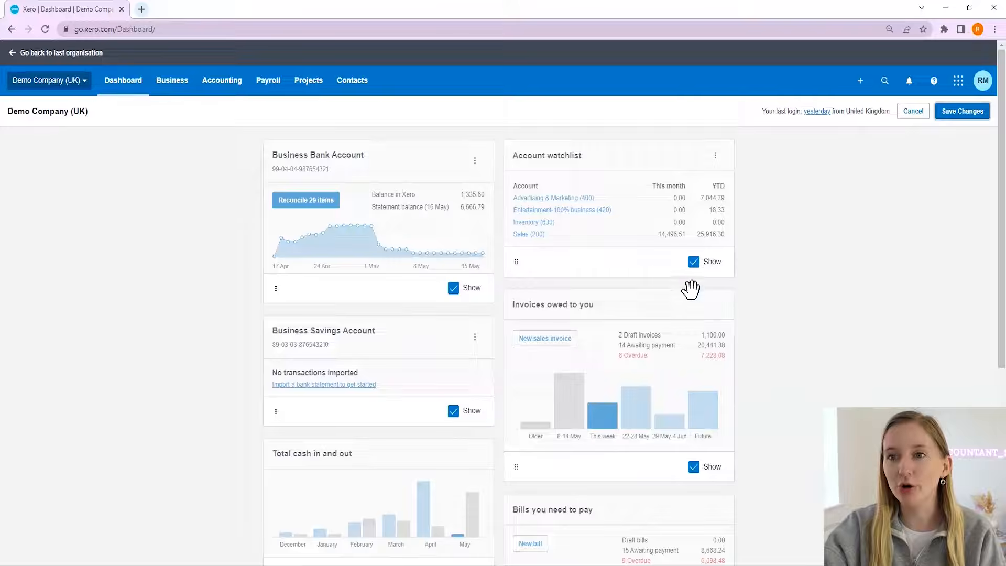
scroll(690, 289, down, 5)
scroll(693, 289, up, 2)
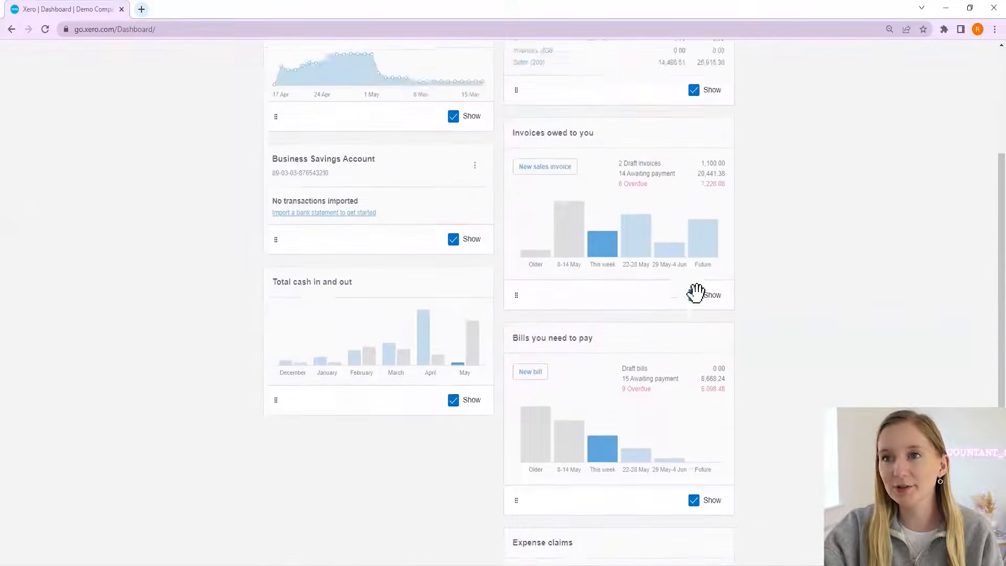
scroll(696, 292, up, 3)
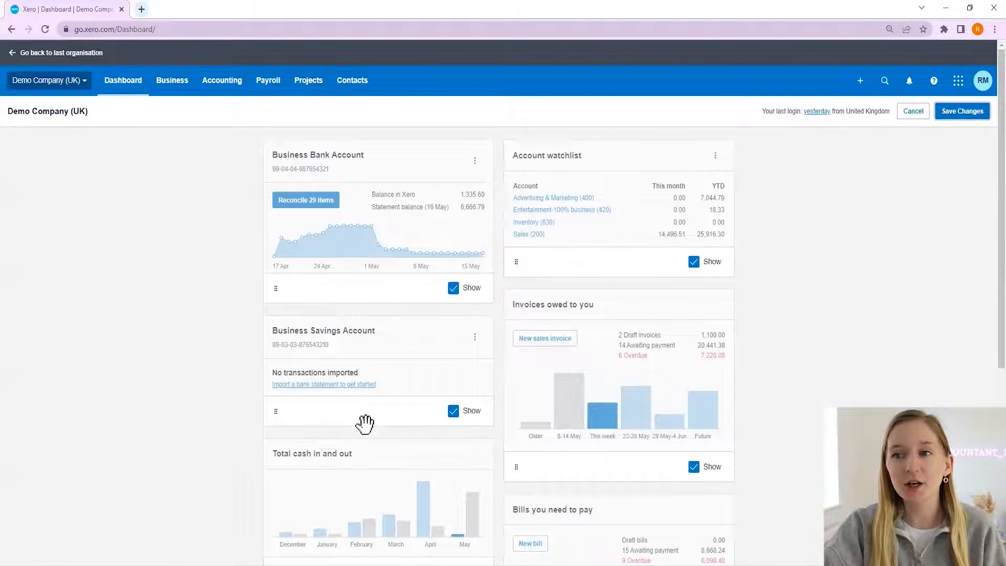
click(453, 411)
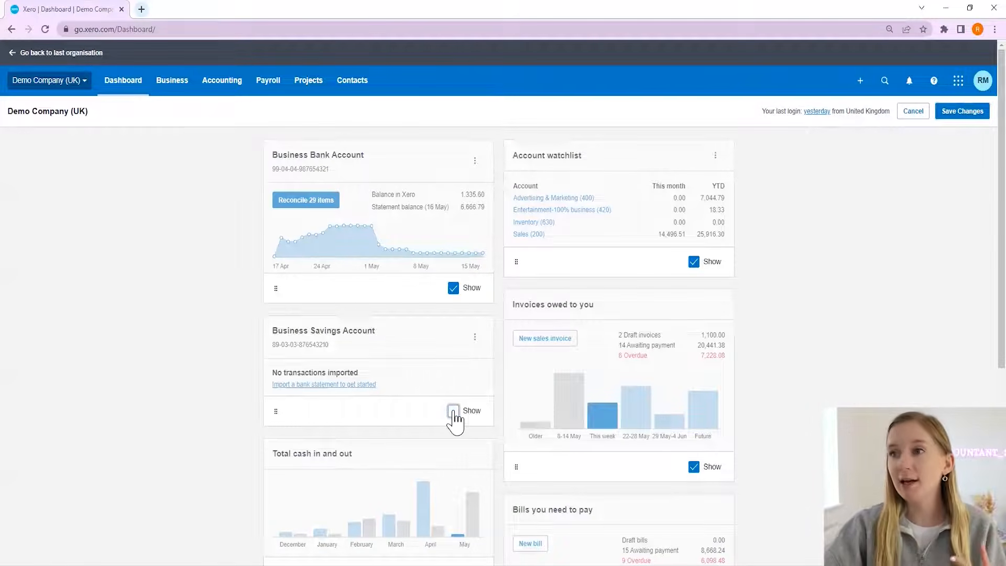
click(951, 111)
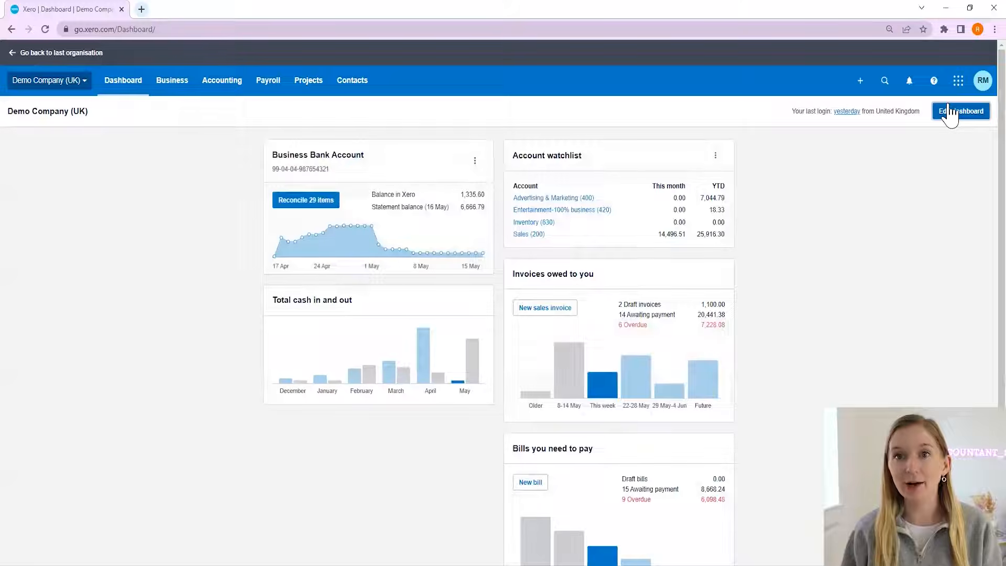
- Reopen the dashboard for editing and move the Total cash in and out widget above Account watchlist
click(951, 111)
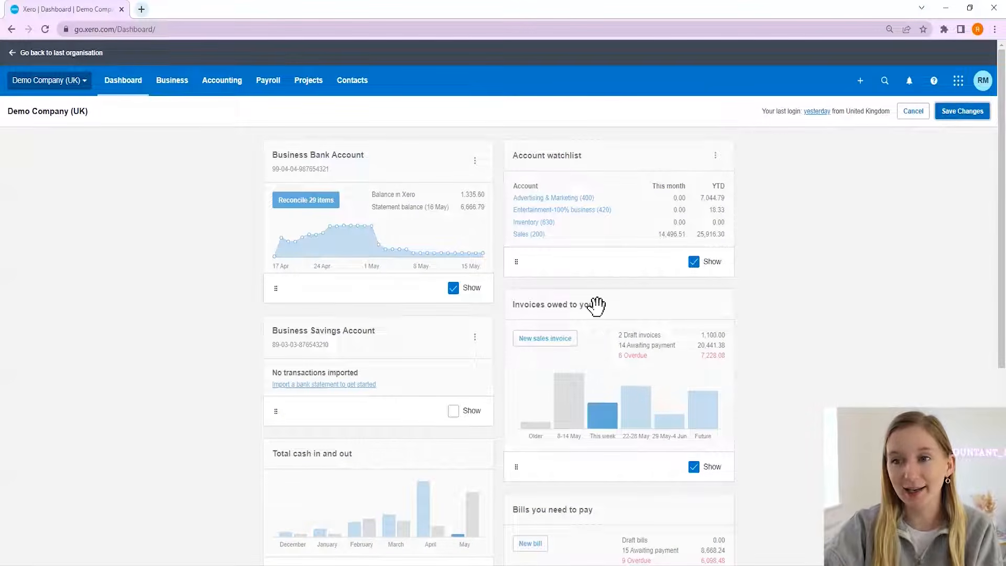
click(453, 411)
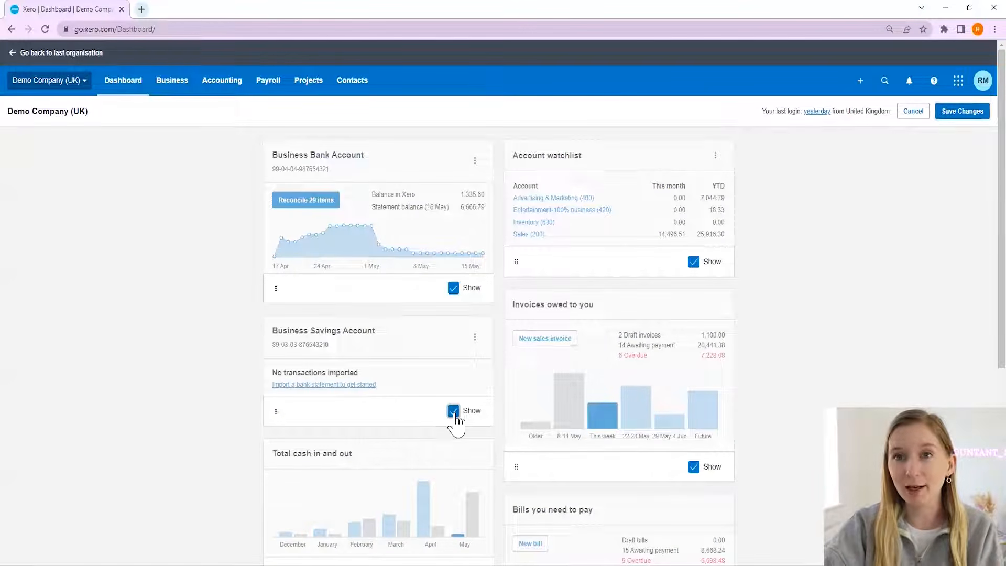
click(453, 410)
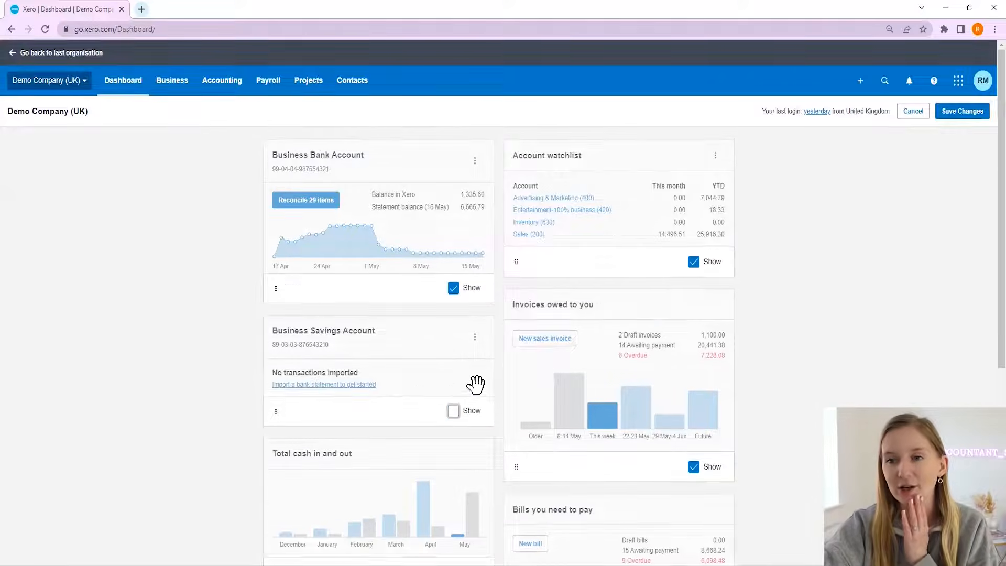
scroll(474, 388, down, 3)
scroll(416, 343, up, 2)
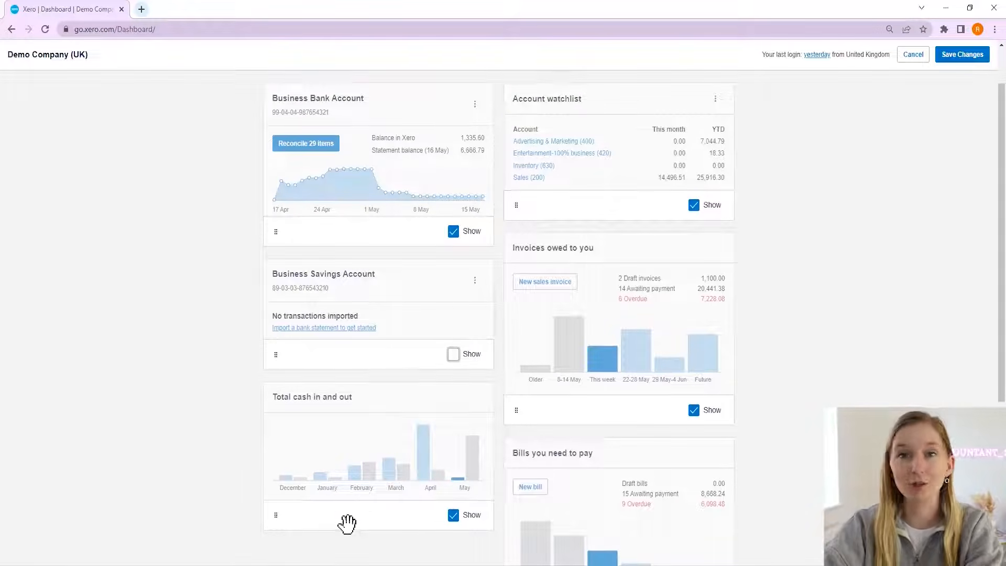
scroll(318, 490, up, 1)
drag(292, 460, 569, 183)
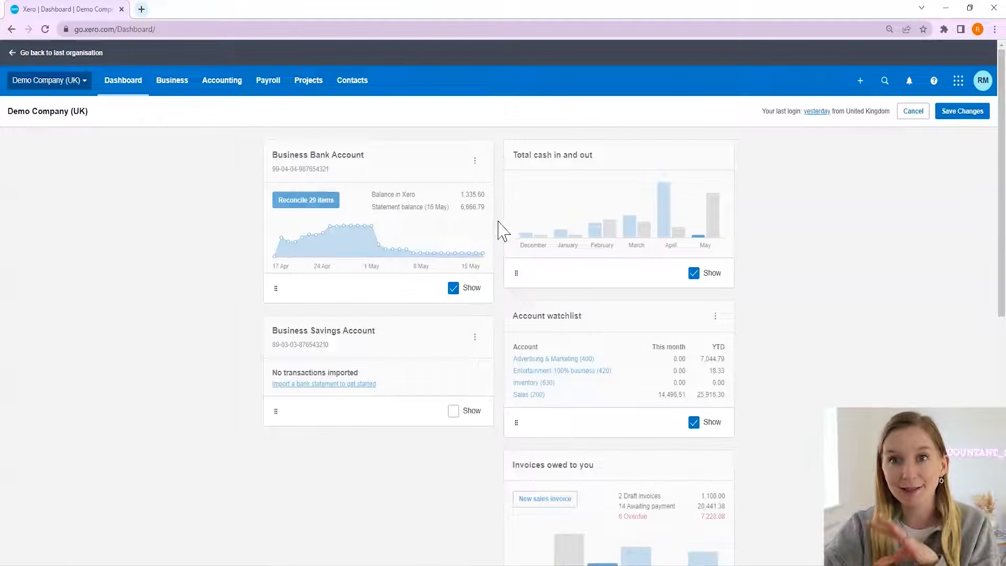
- Move the Account watchlist widget directly below Business Bank Account and save the dashboard layout
scroll(501, 231, down, 1)
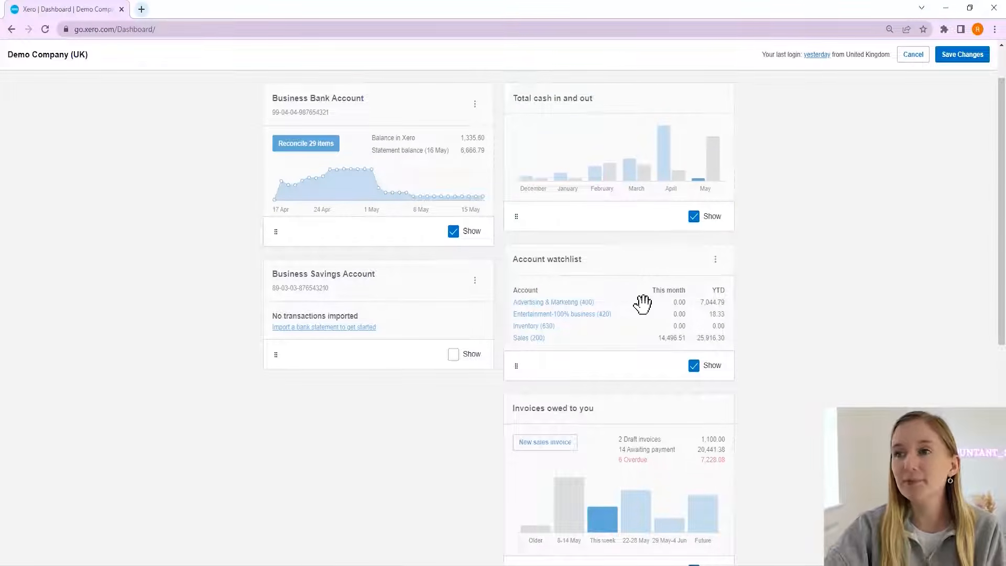
drag(622, 263, 374, 278)
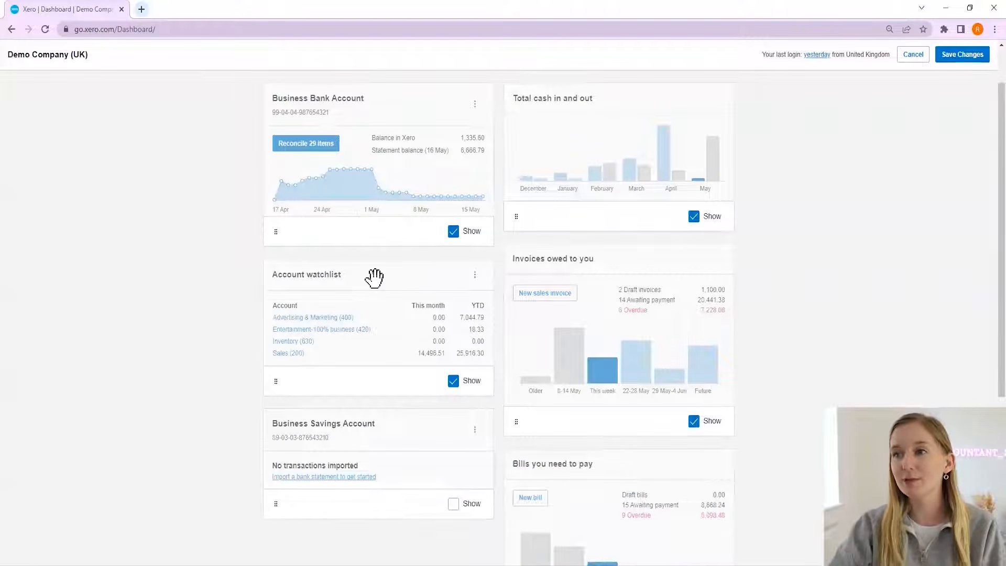
scroll(556, 338, down, 1)
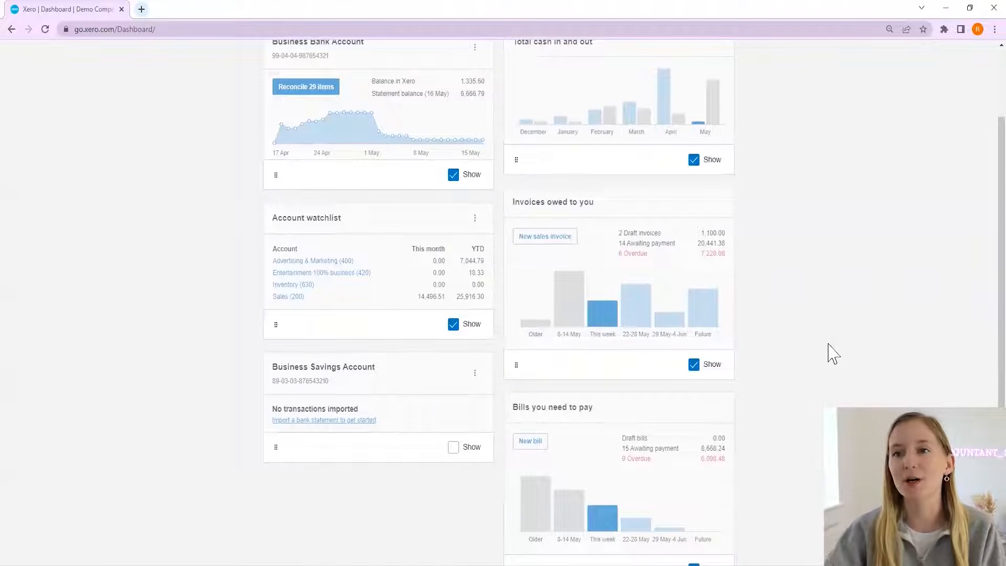
scroll(833, 354, up, 2)
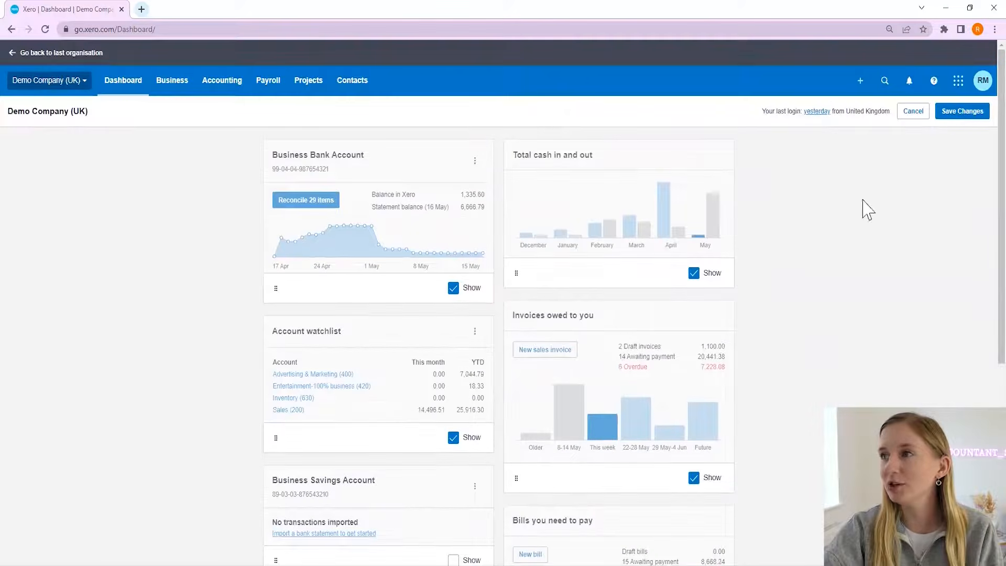
click(948, 115)
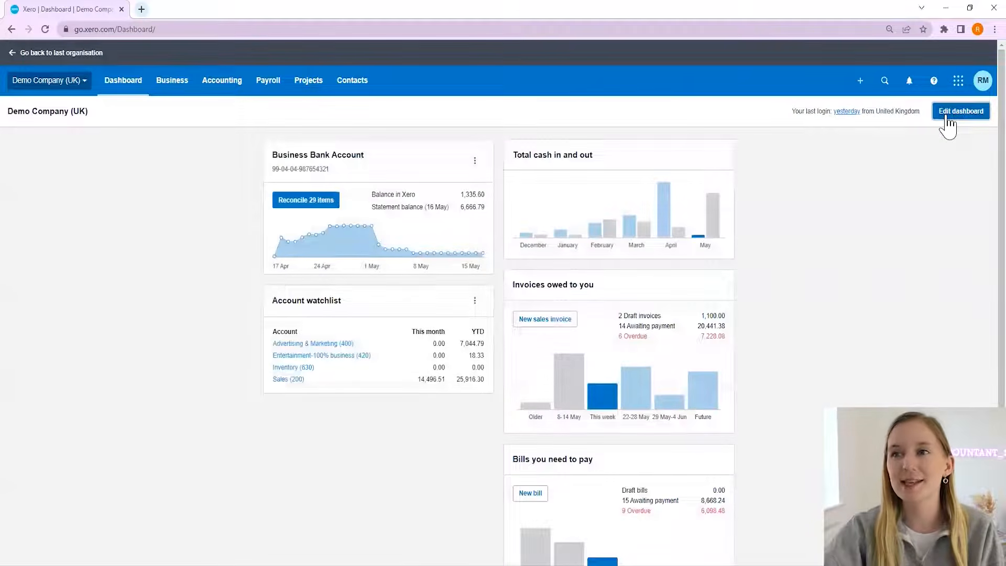
- Review the rearranged dashboard and open the Business Bank Account's items for reconciliation
scroll(892, 310, down, 4)
scroll(894, 407, up, 4)
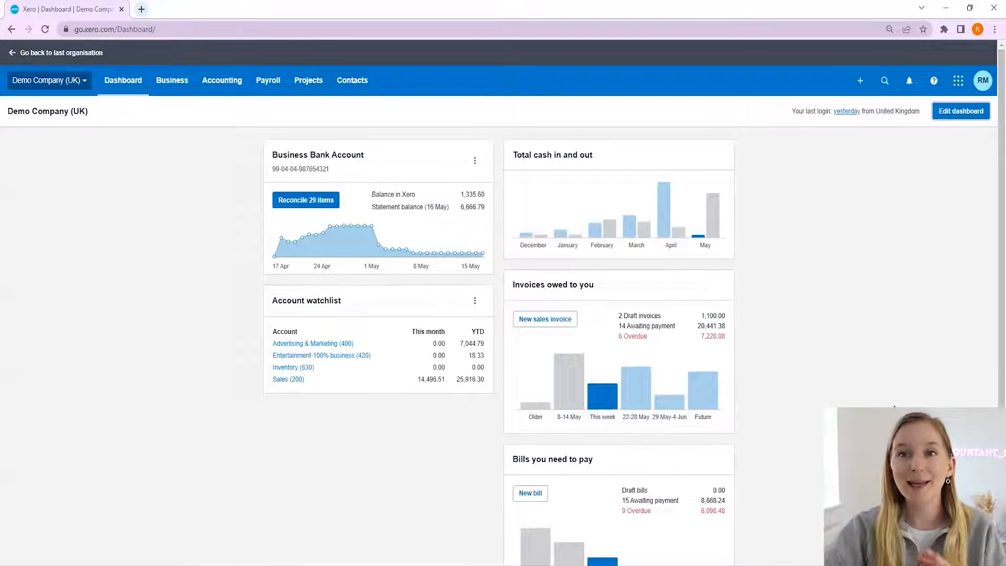
click(333, 200)
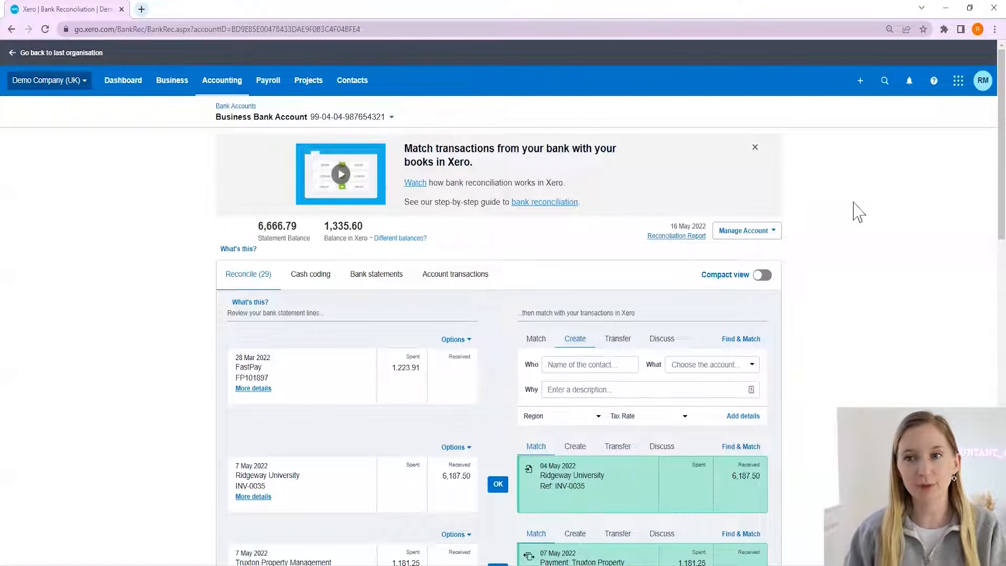
- For the 8 May SMART Agency statement line, set the contact to SMART Agency and the account to 400 - Advertising & Marketing
scroll(858, 211, down, 3)
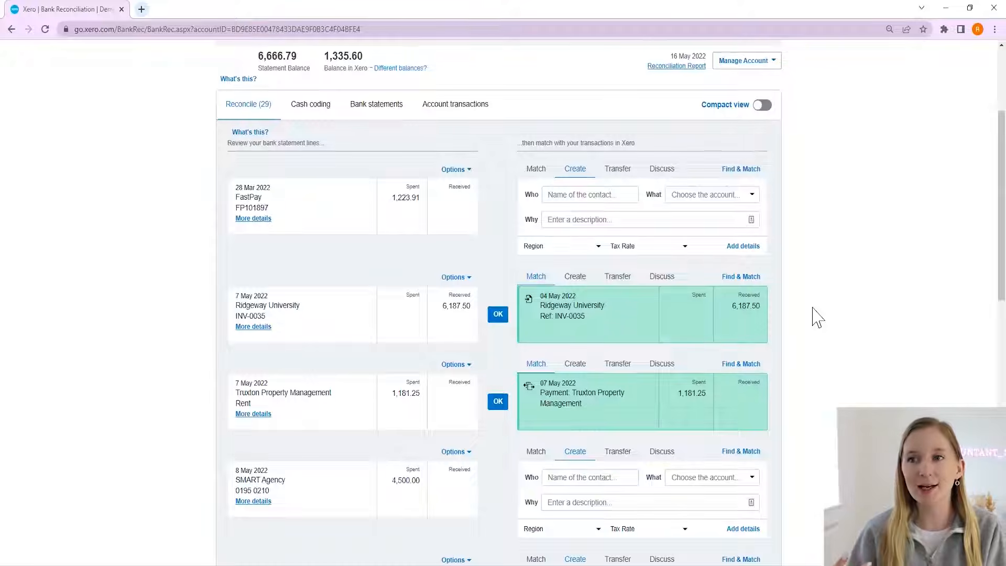
scroll(776, 325, down, 3)
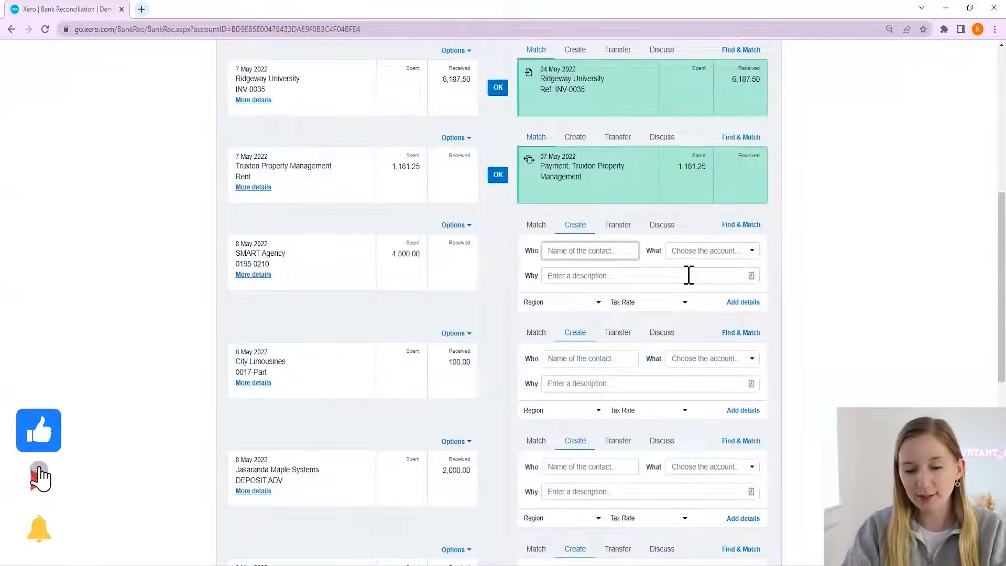
text(Smart Agency)
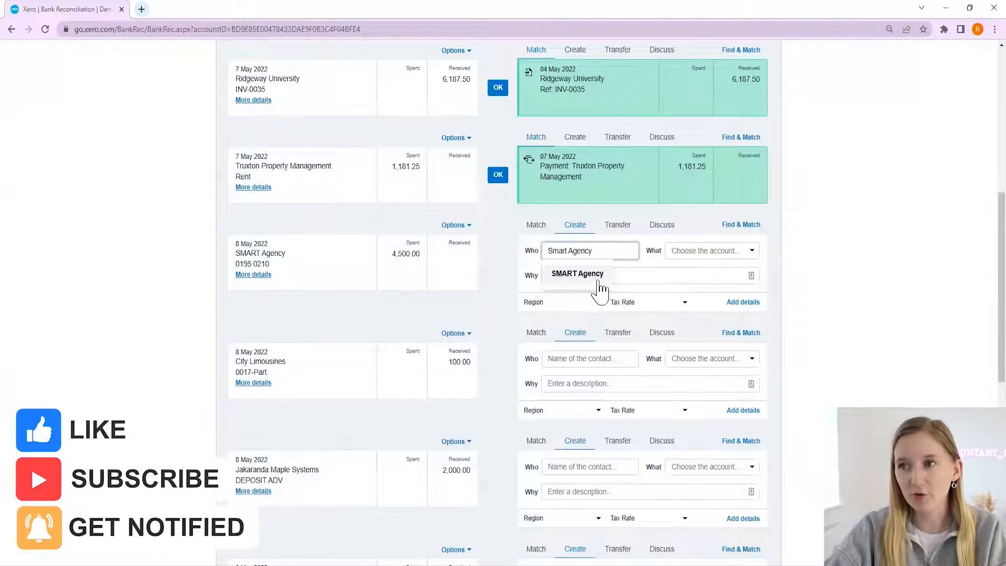
click(588, 282)
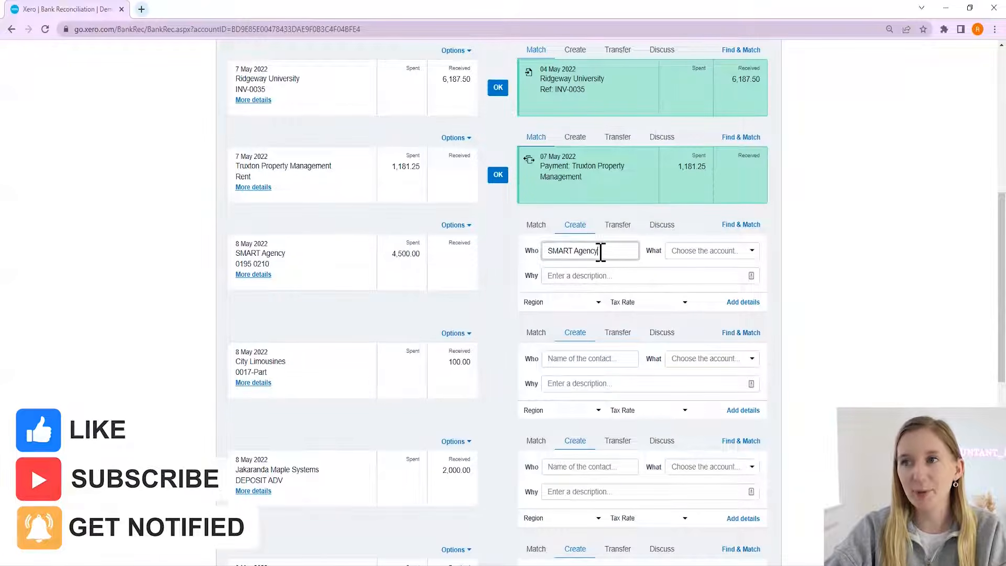
key(Tab)
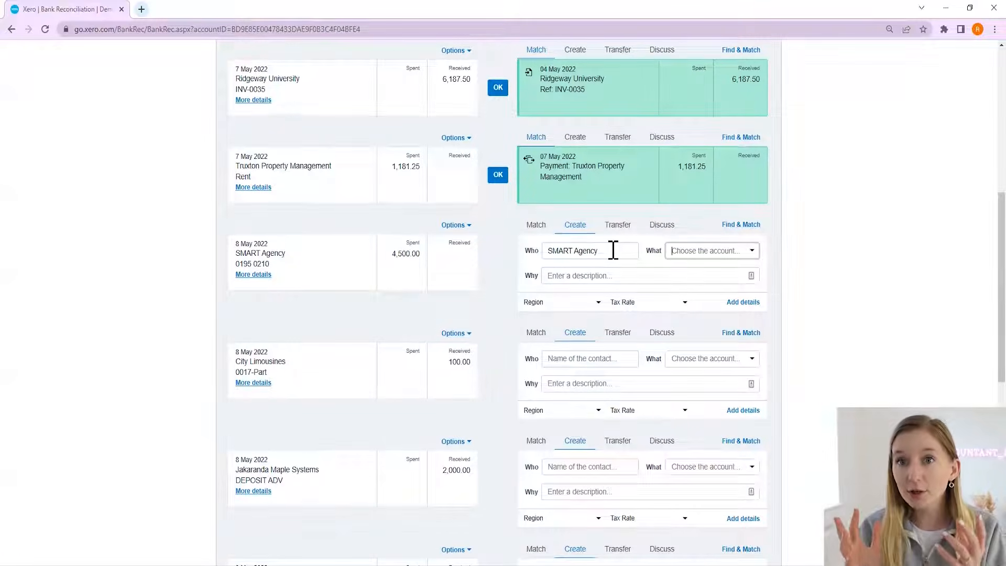
text(adv)
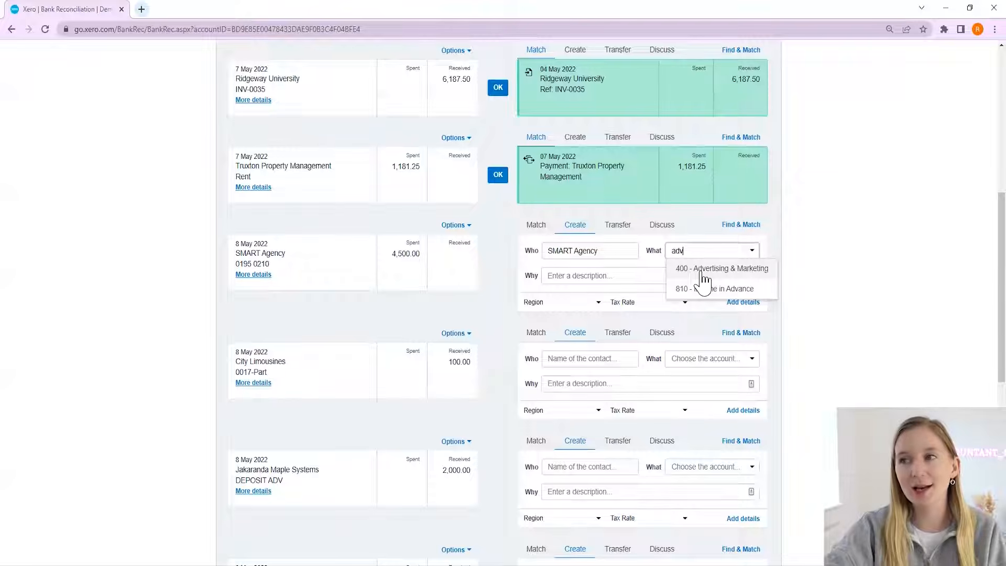
click(702, 270)
- Describe the SMART Agency transaction as "Agency to run and manage Xero campaign for me"
click(691, 274)
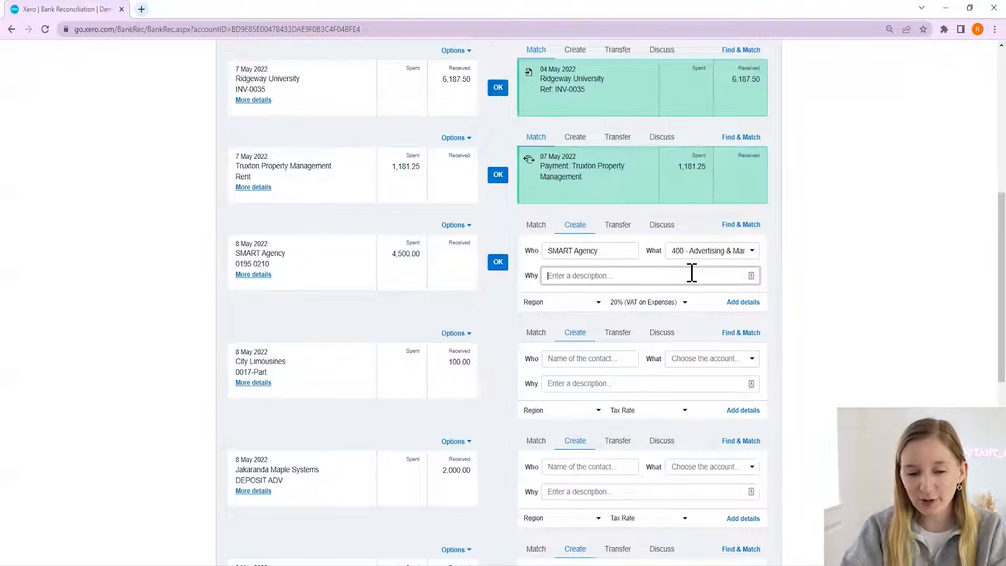
text(Agency to )
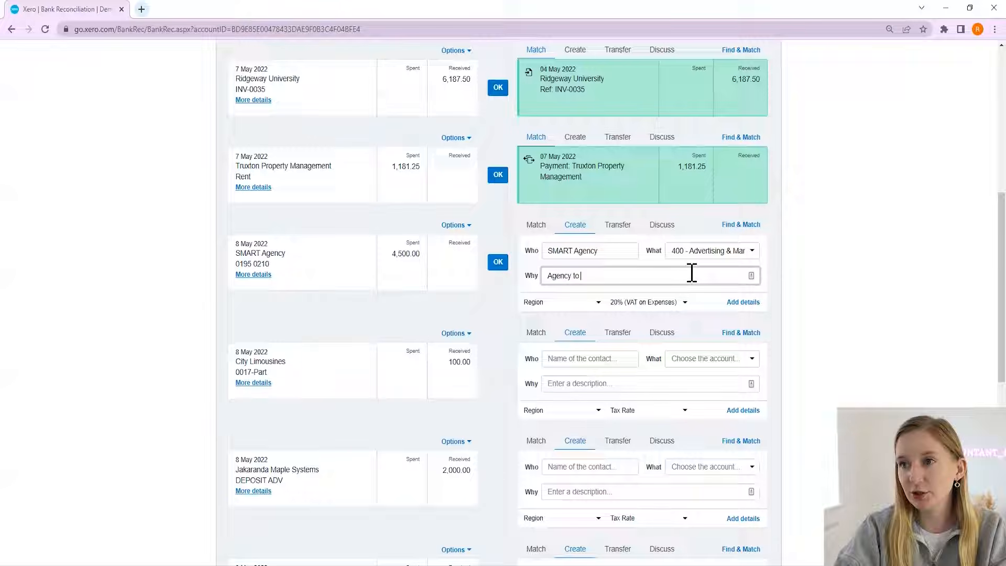
text(run and manage)
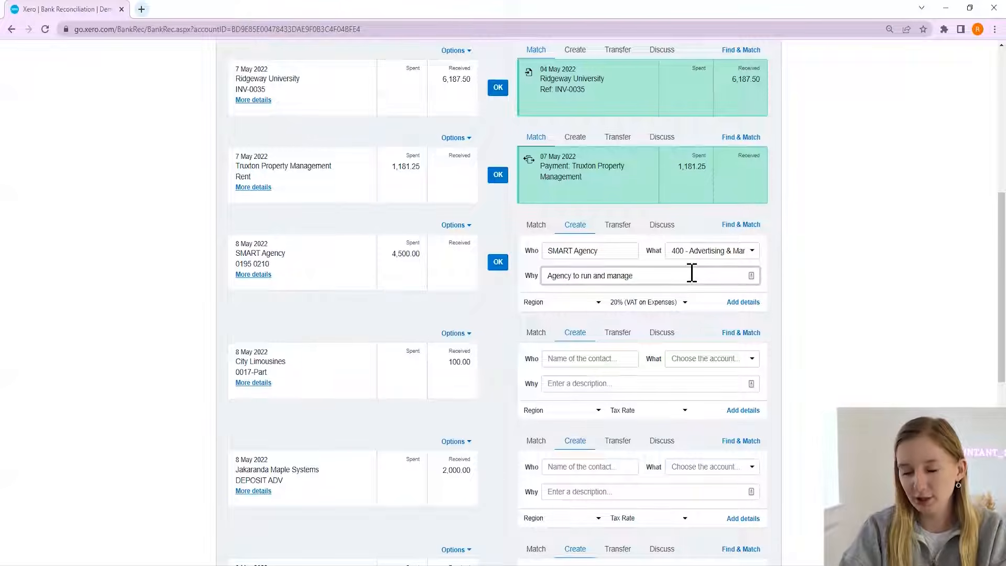
text( Xero campaign for me)
click(870, 249)
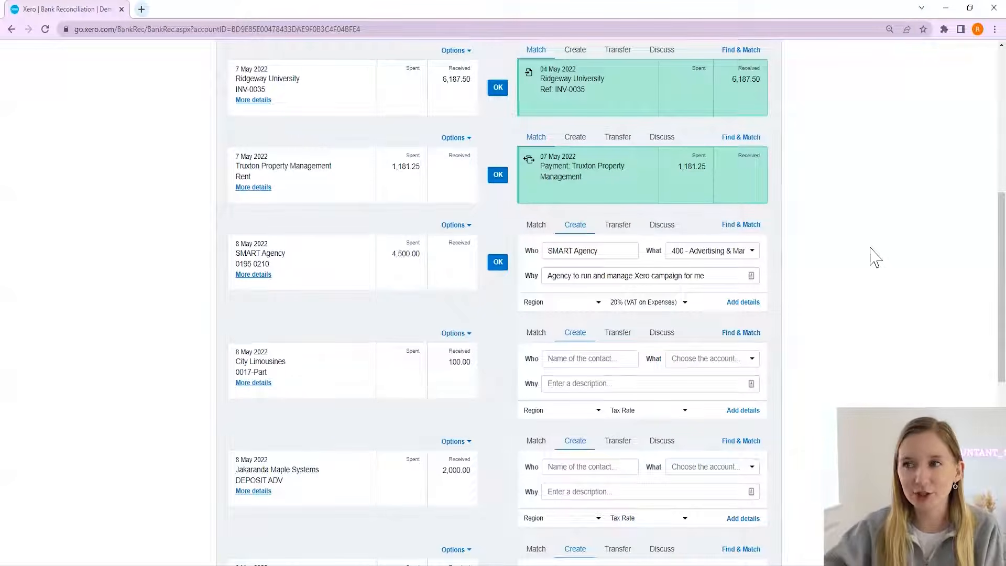
- Extend the SMART Agency description with "Ran from 01/03/2022 - 31/05/2022." and the invoice number, and reconcile the line
click(721, 276)
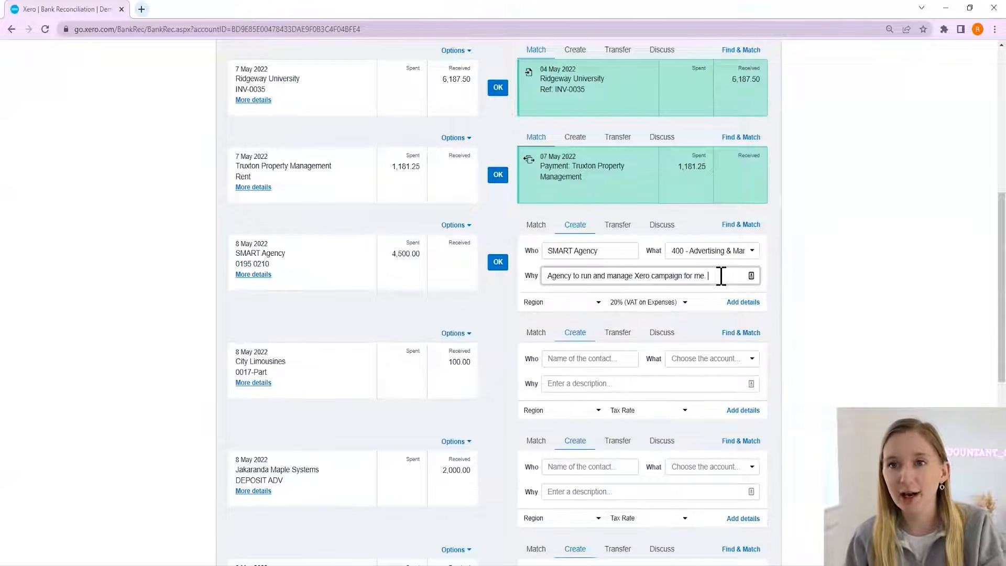
text(Ran f)
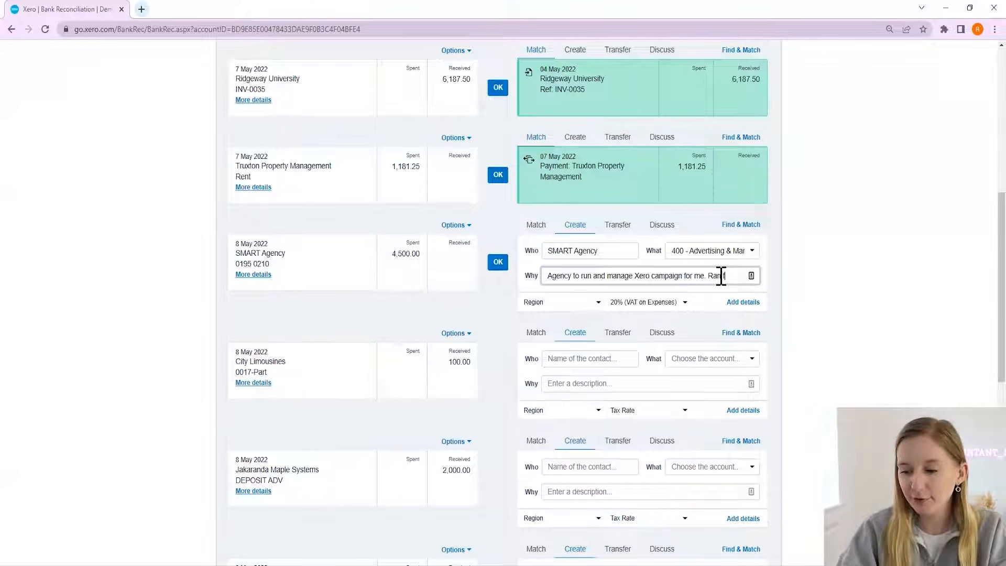
text(rom 01)
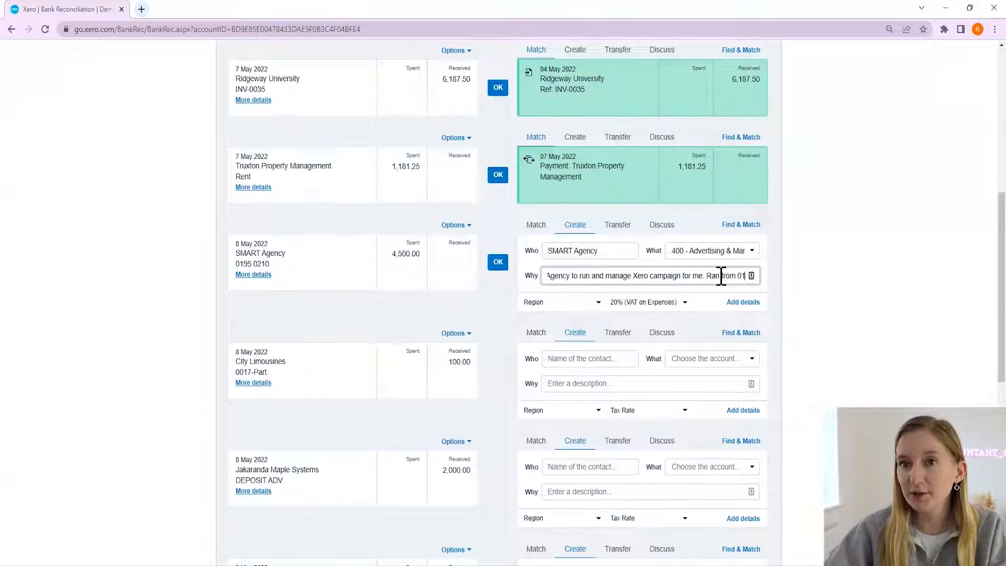
text(/03/2022 - 3)
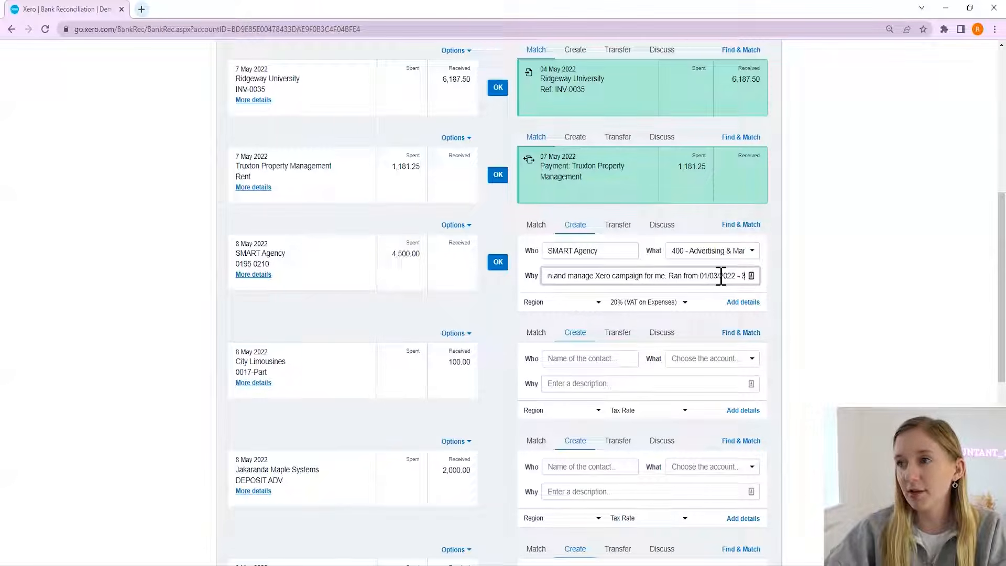
text(1/05/2022.)
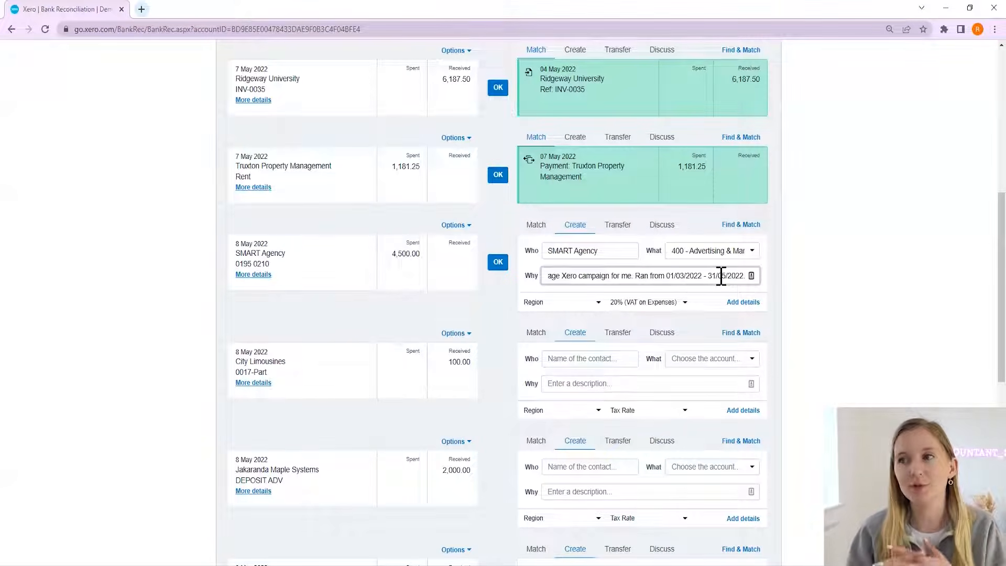
text(Invoice 123)
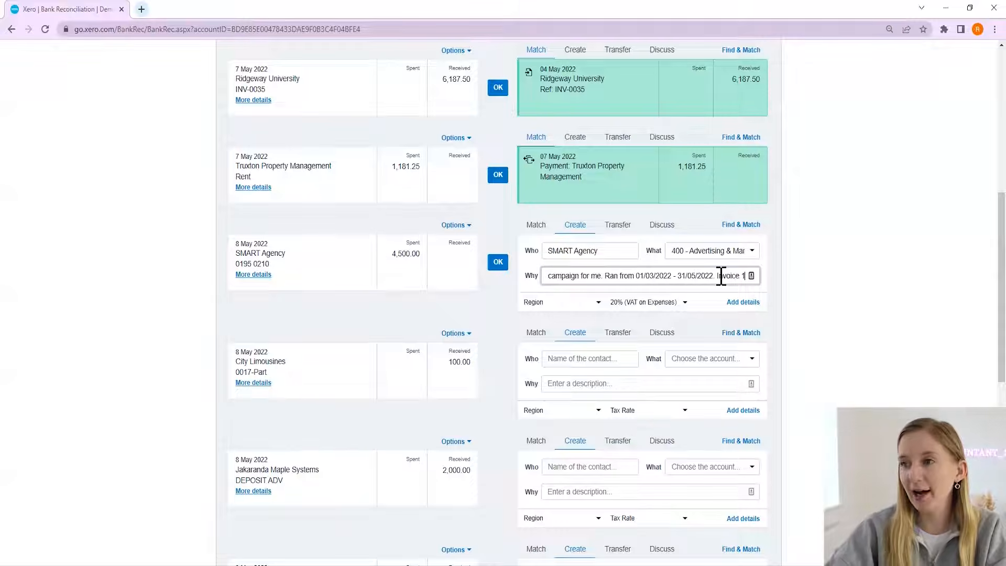
click(844, 251)
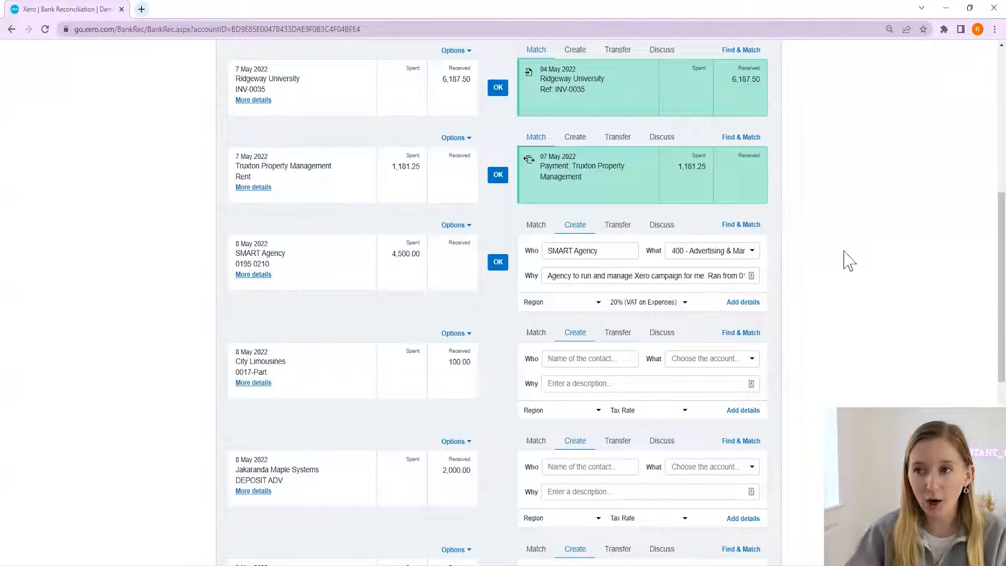
click(497, 261)
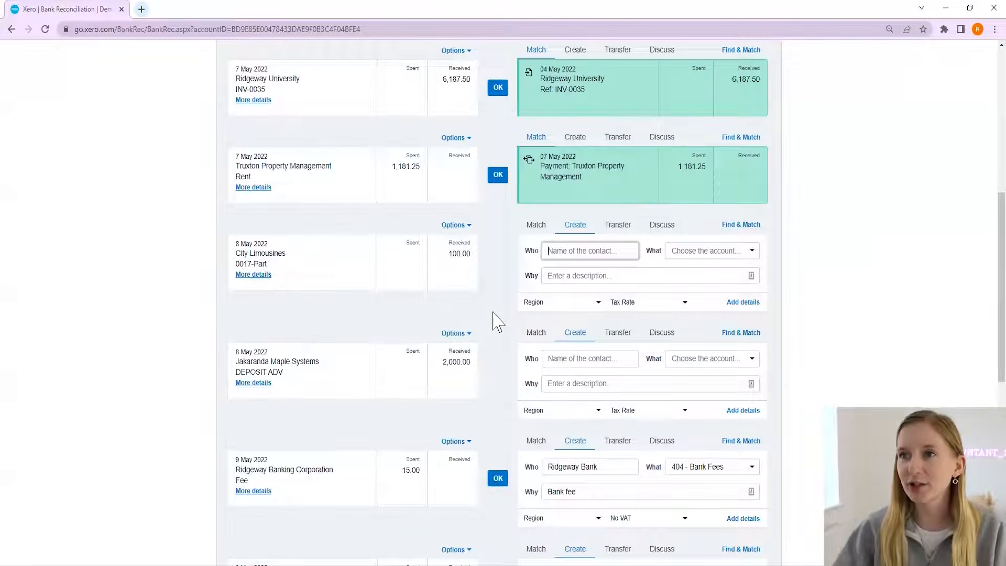
- Reconcile the suggested matches for the 7 May Ridgeway University receipt and the Truxton Property Management rent payment
click(842, 352)
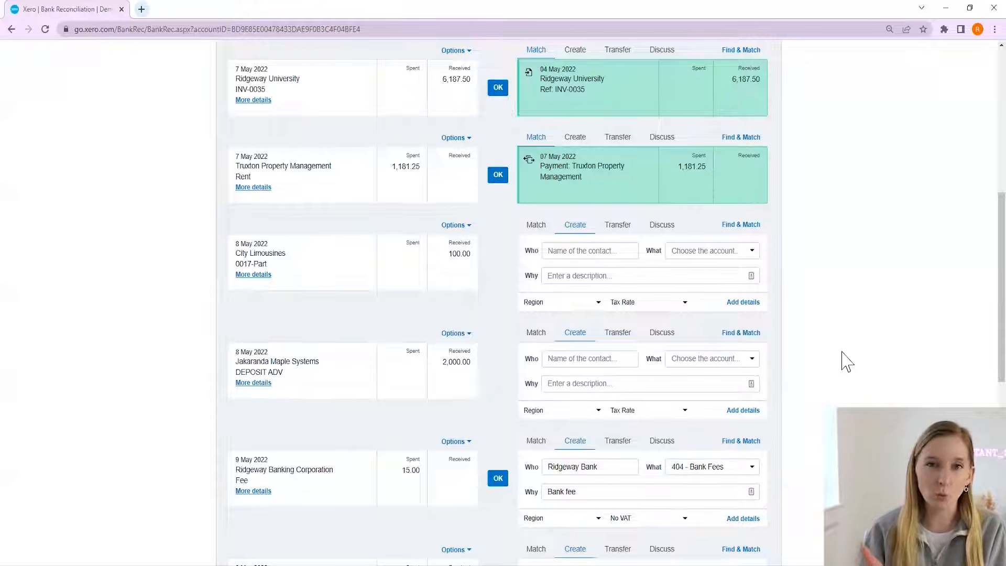
scroll(816, 361, up, 2)
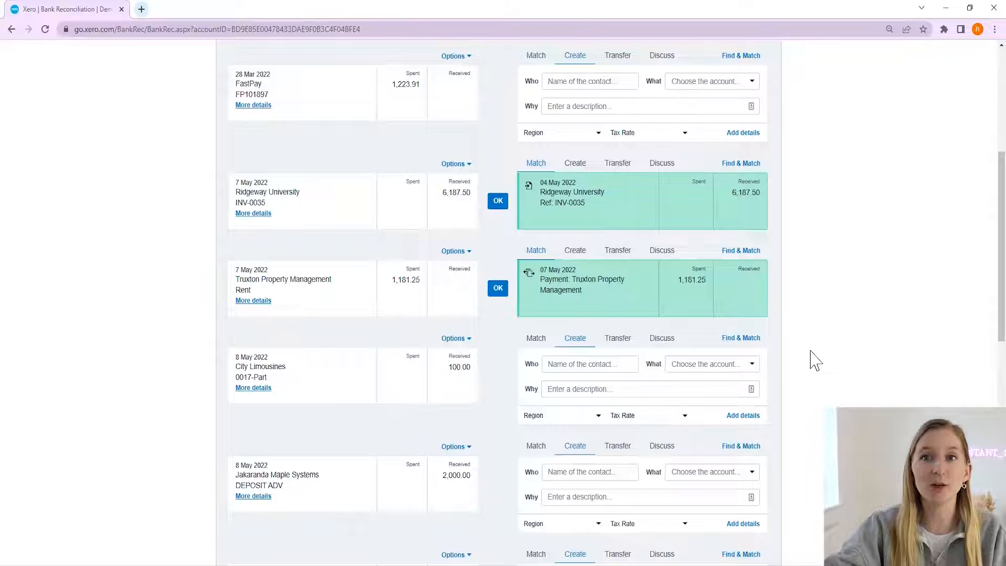
scroll(793, 382, up, 1)
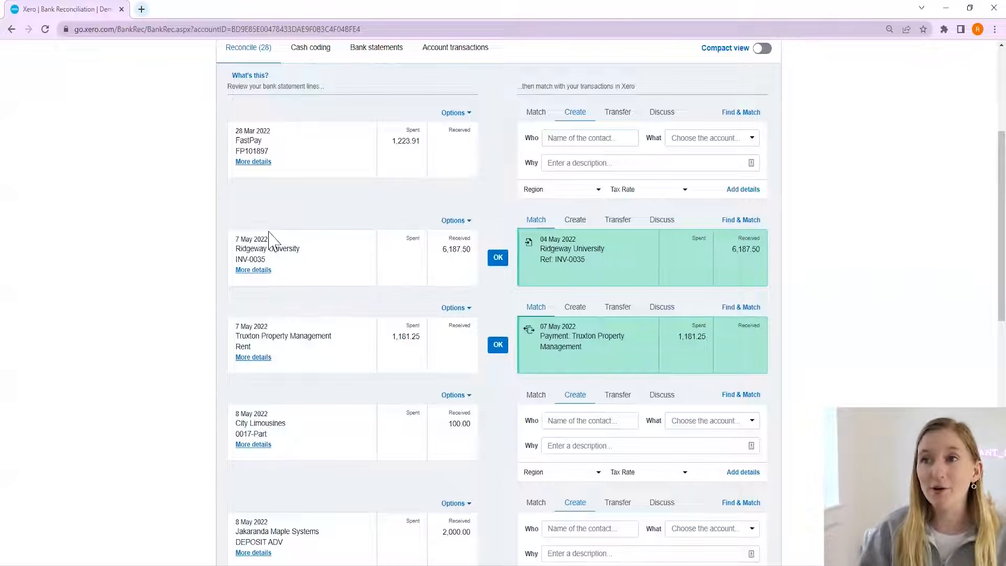
click(497, 258)
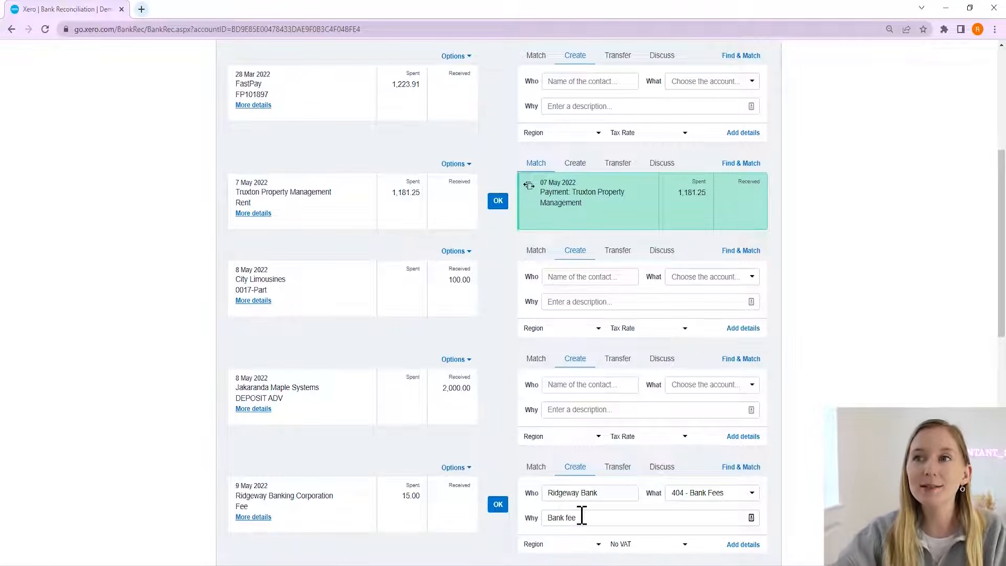
click(497, 201)
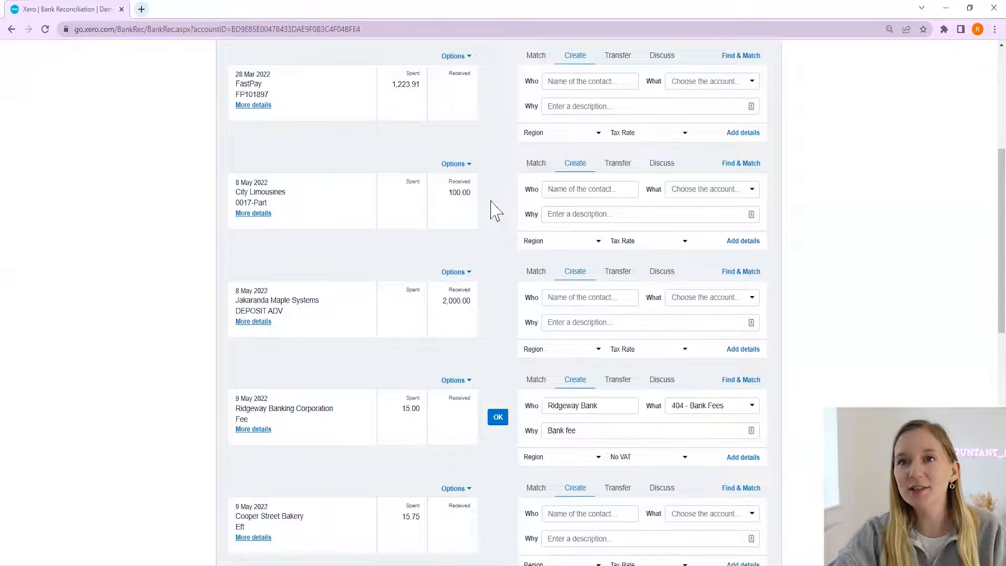
- Reconcile the 9 May Ridgeway Banking Corporation fee with the suggested Ridgeway Bank contact and 404 - Bank Fees account
scroll(503, 208, up, 5)
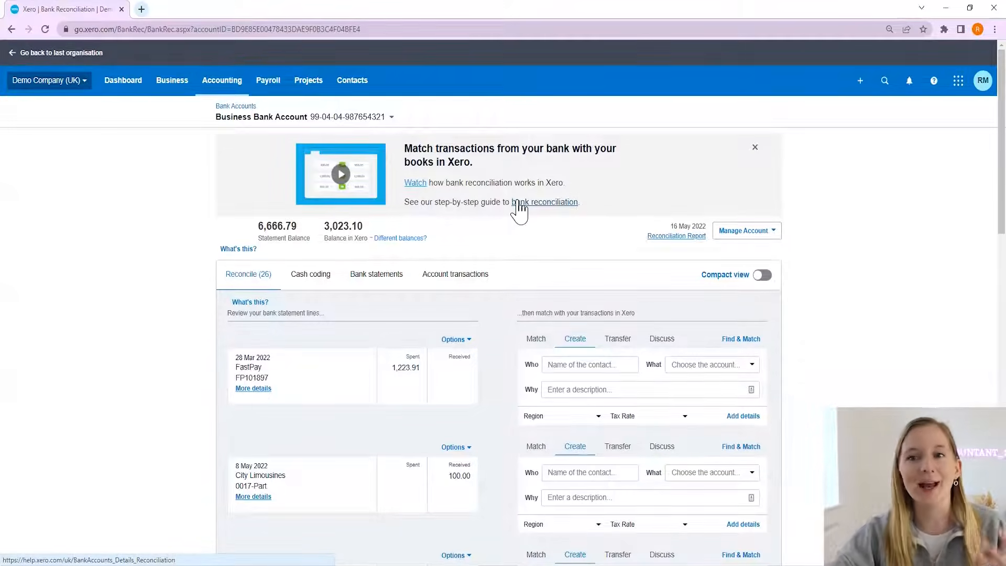
scroll(543, 288, down, 3)
scroll(543, 288, down, 5)
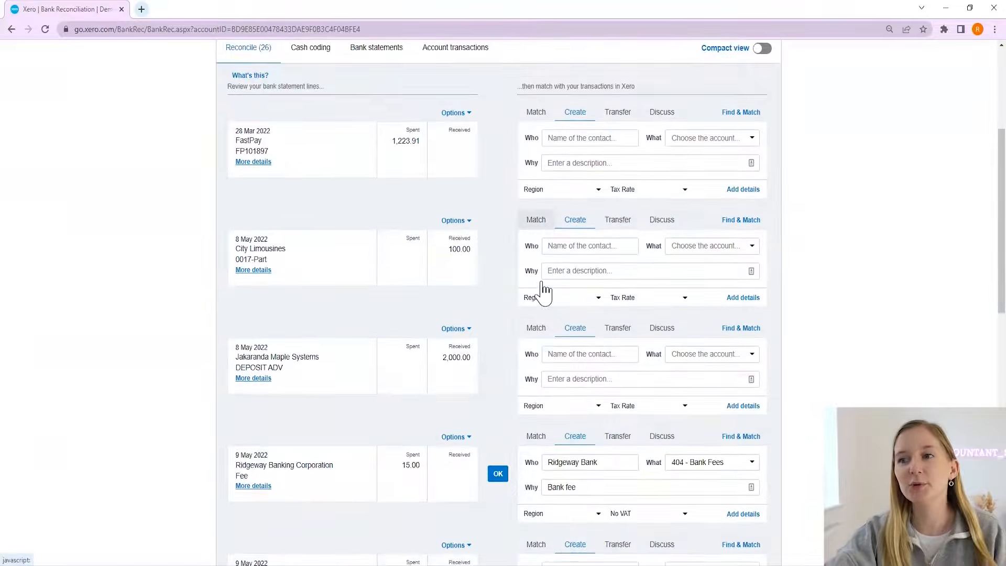
scroll(588, 323, up, 1)
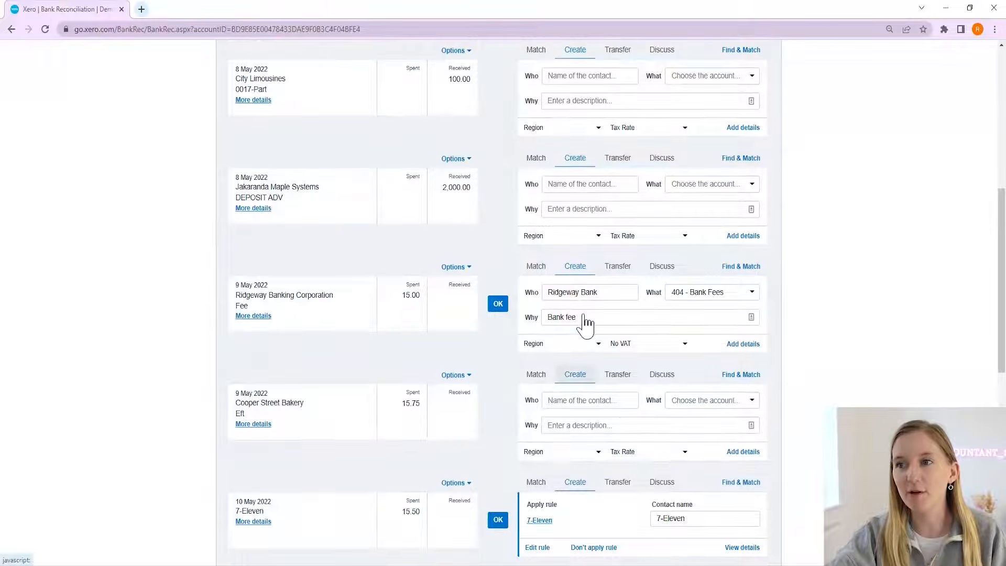
click(607, 293)
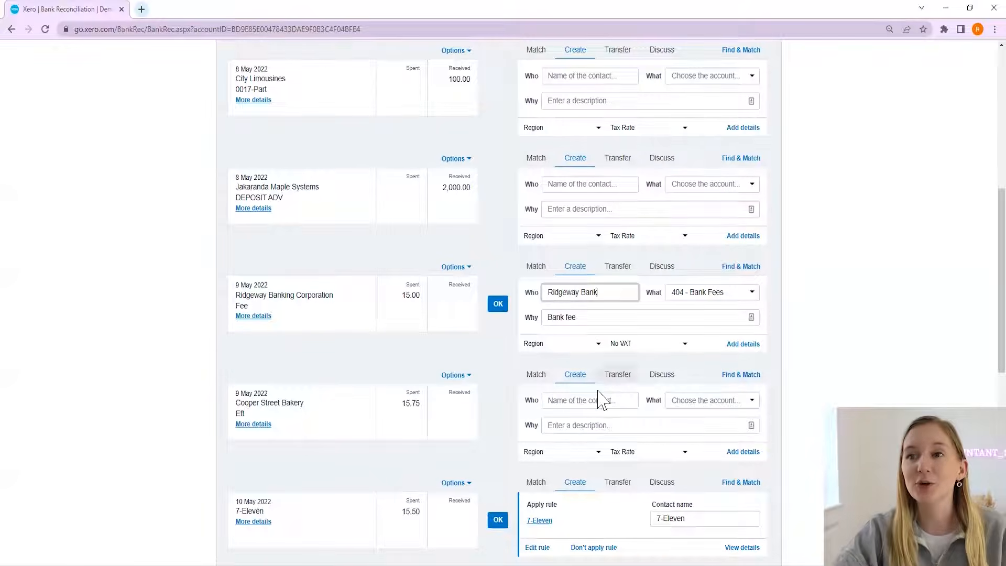
click(497, 309)
- Look through the remaining unreconciled statement lines and return to the dashboard
scroll(488, 319, down, 3)
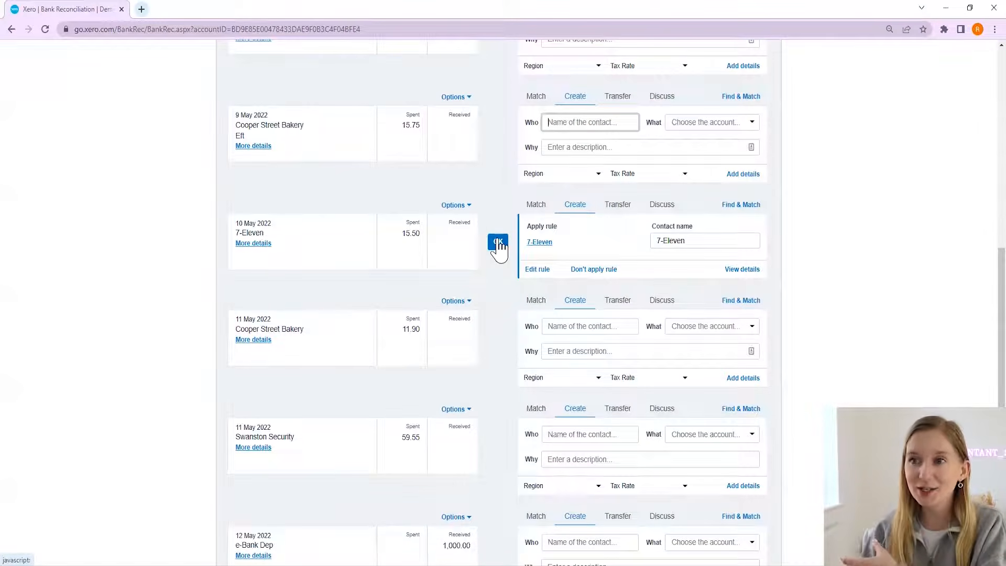
scroll(512, 314, down, 5)
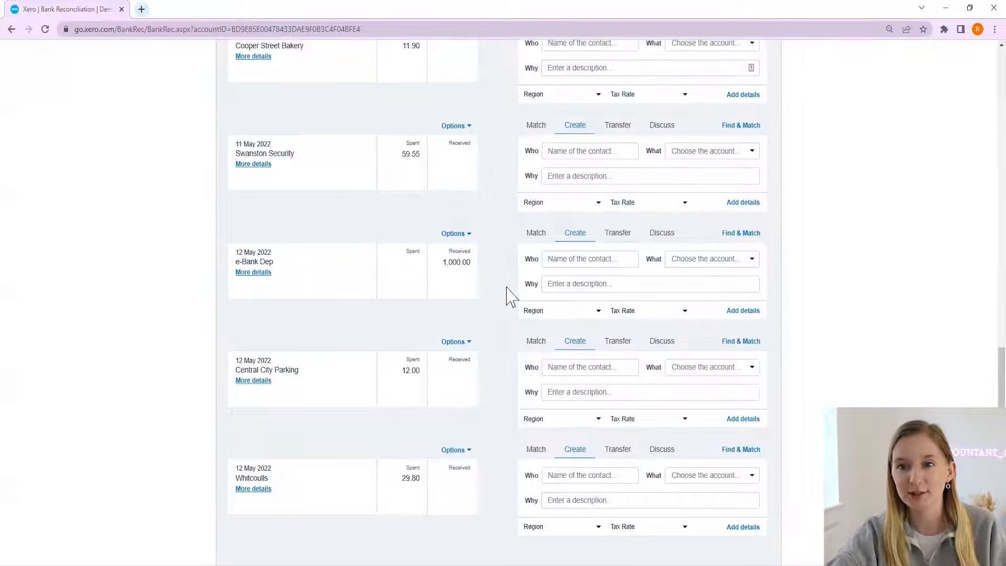
scroll(510, 299, up, 10)
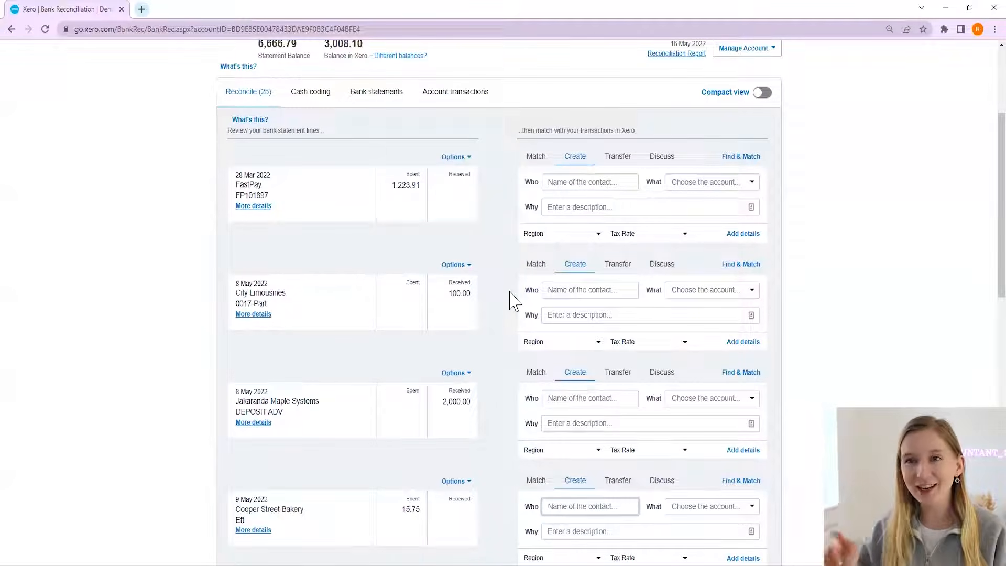
scroll(508, 298, up, 4)
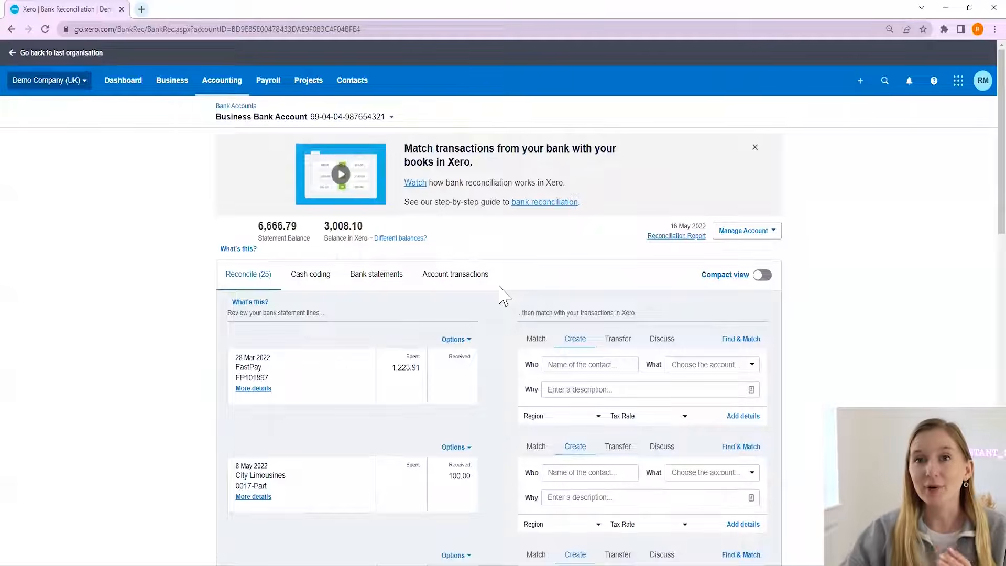
click(131, 88)
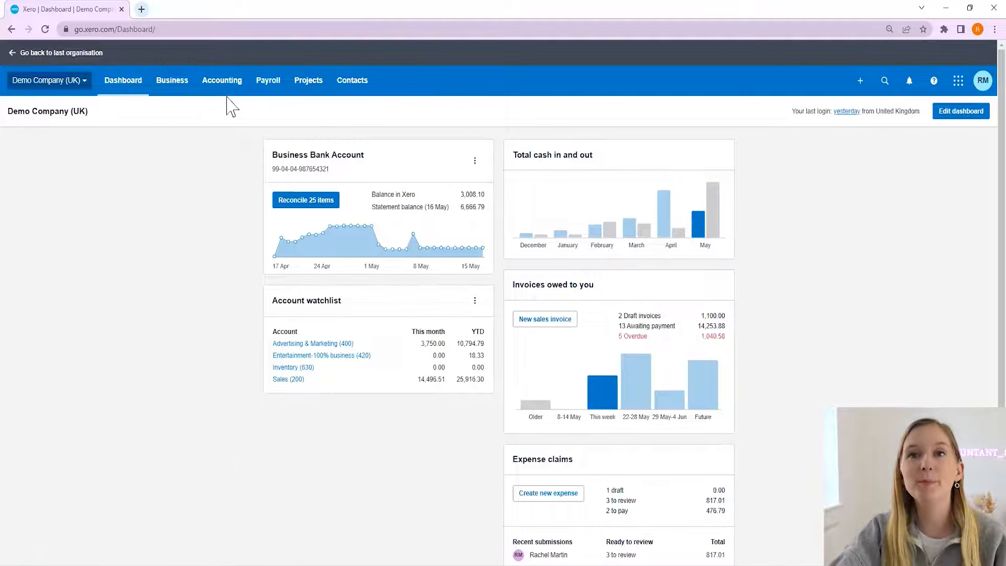
- Start a new sales invoice from the invoices list and address it to Ridgeway University
click(180, 85)
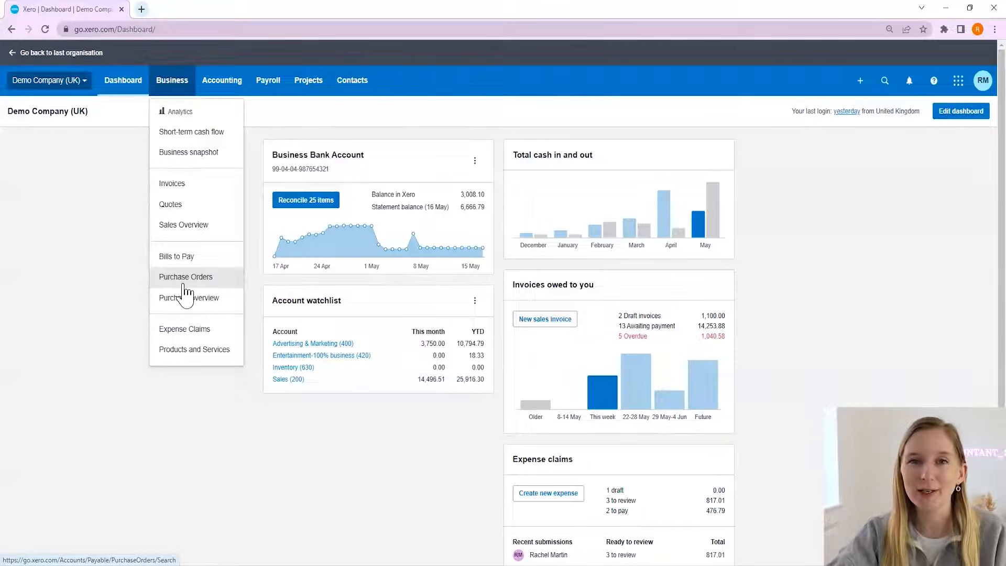
click(197, 185)
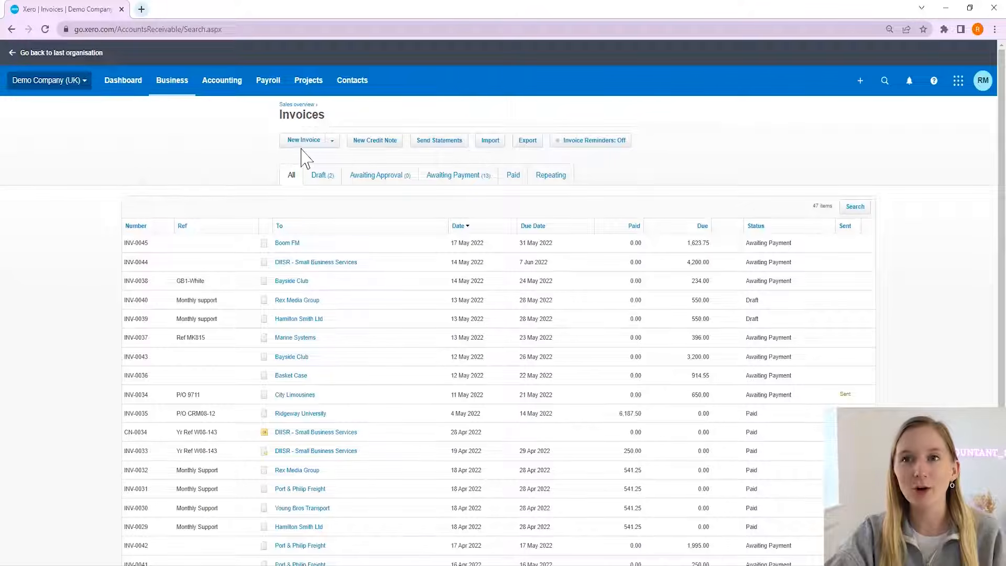
click(303, 147)
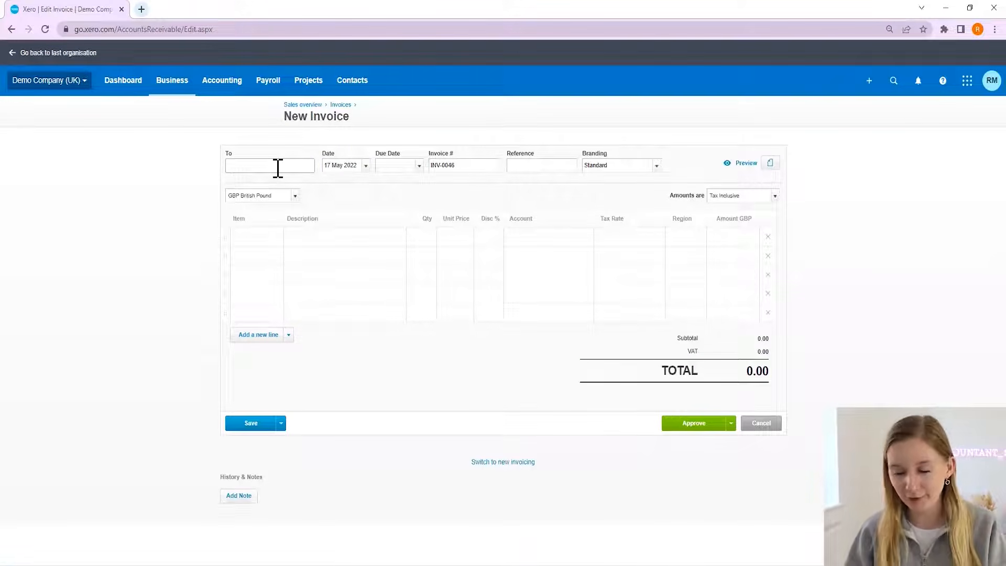
text(Ridgeway)
key(Tab)
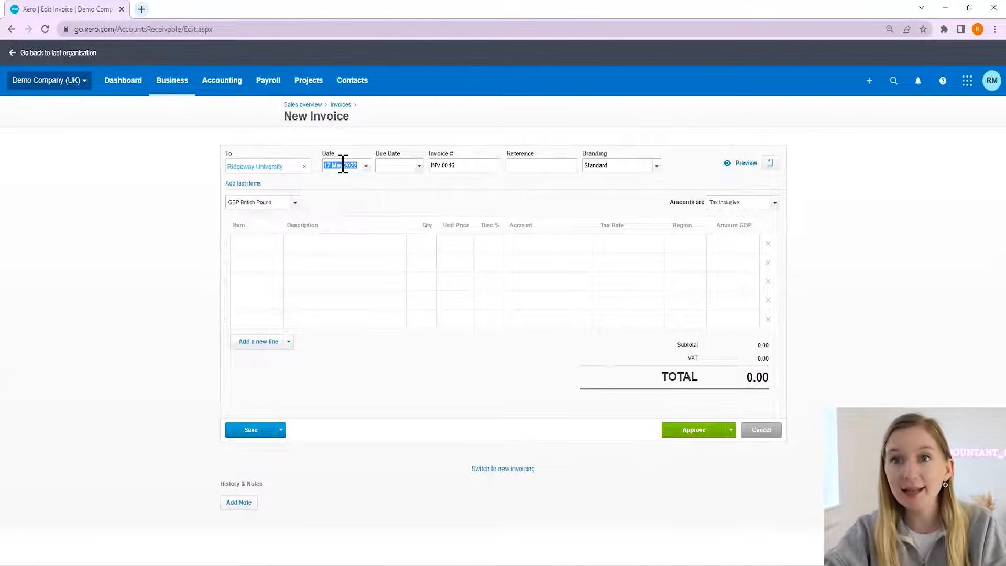
- Set the invoice's due date to 30 days after the invoice date, 16 Jun 2022
click(397, 165)
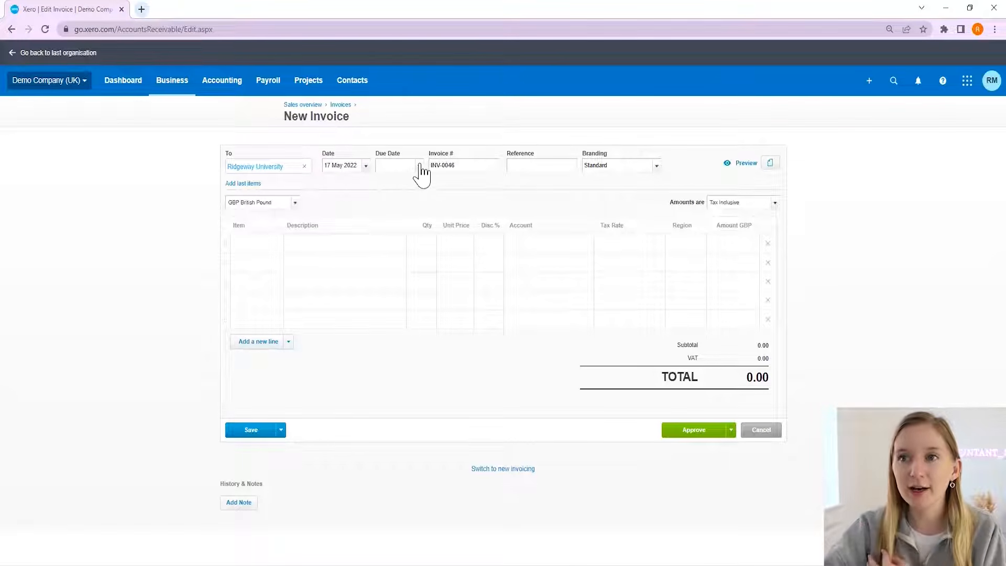
click(419, 167)
click(343, 282)
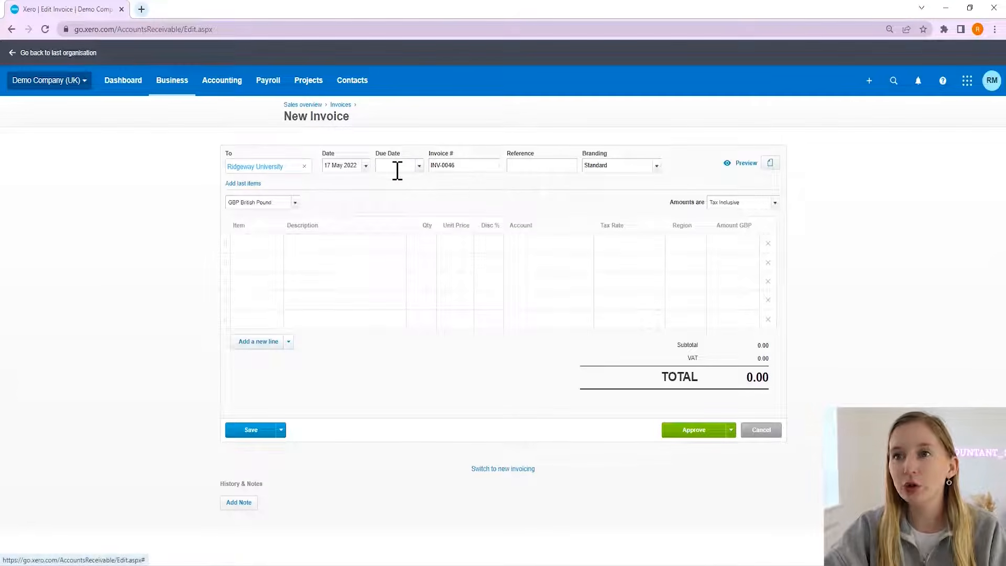
click(397, 169)
text(30)
key(Tab)
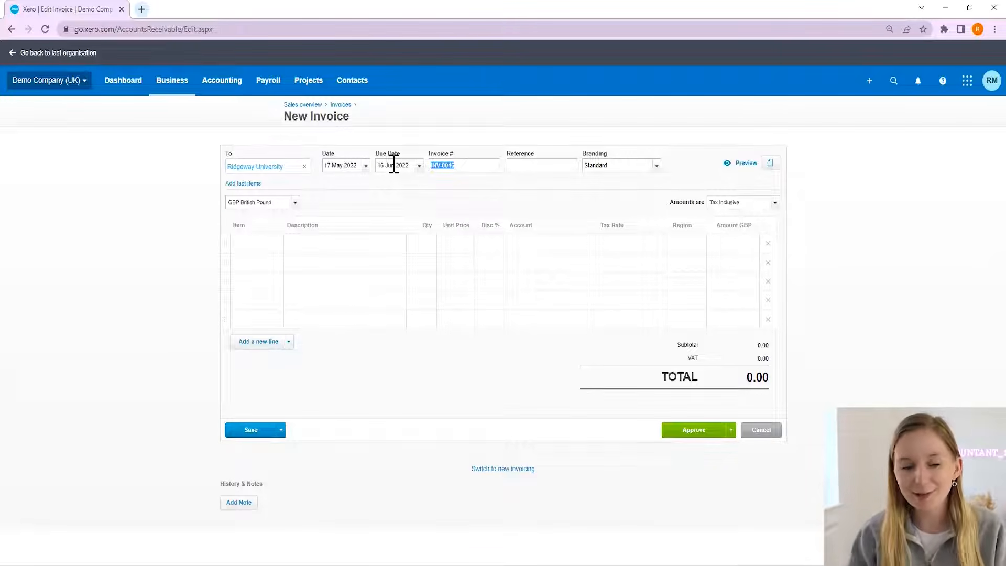
key(Tab)
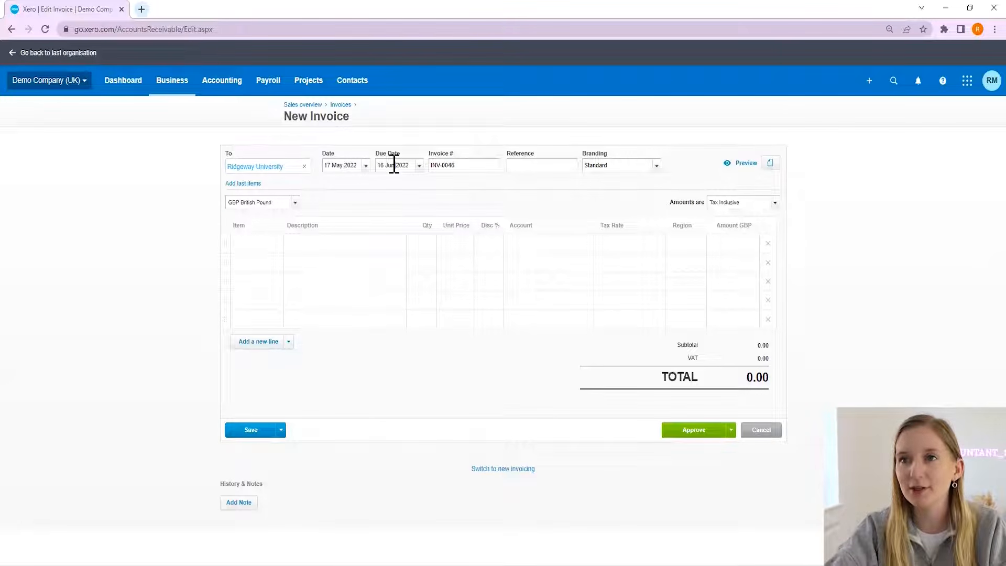
- Set the due date to 7 days after the invoice date, 24 May 2022, and enter PO 156 as the reference
click(400, 164)
text(+7)
key(Tab)
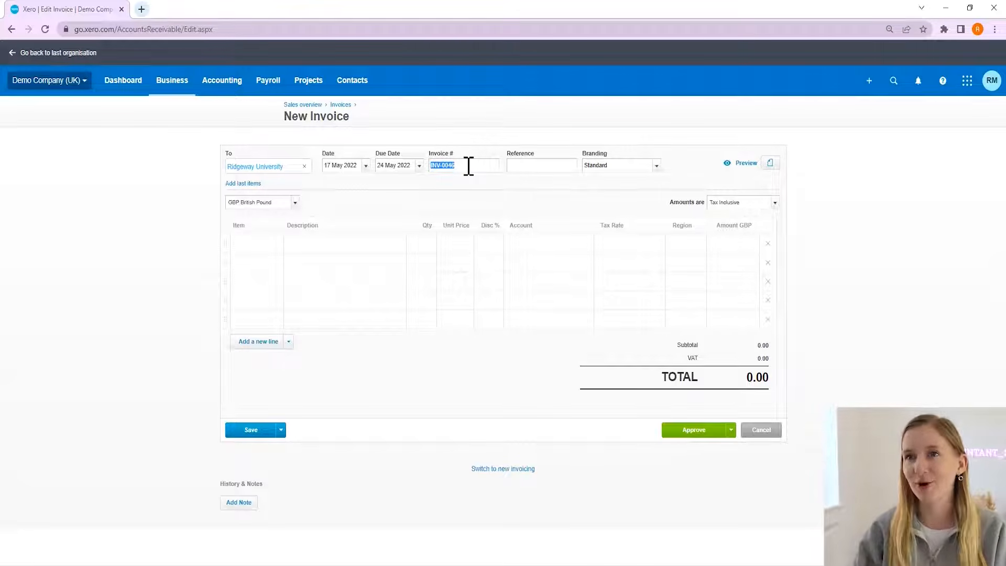
click(570, 159)
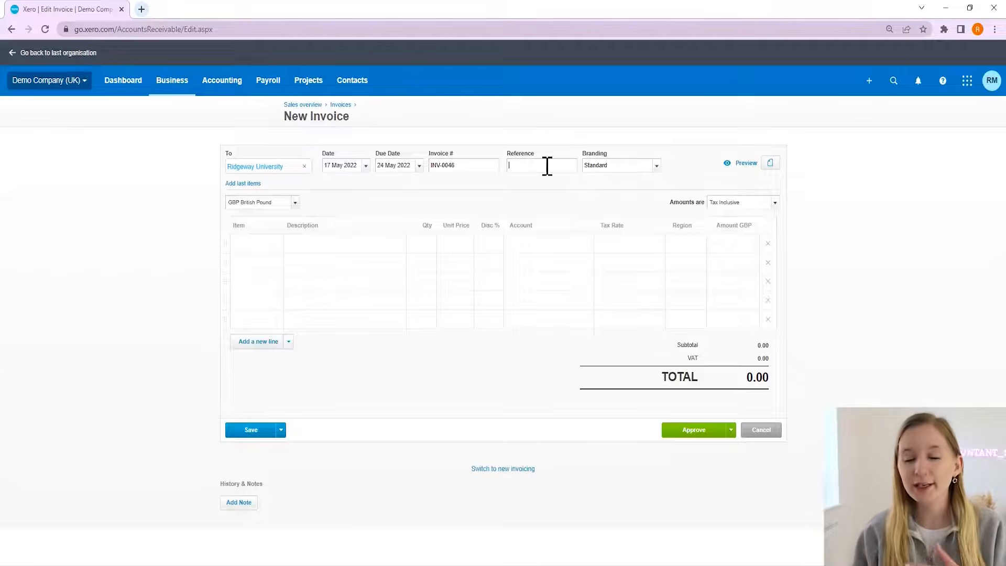
text(PO 156)
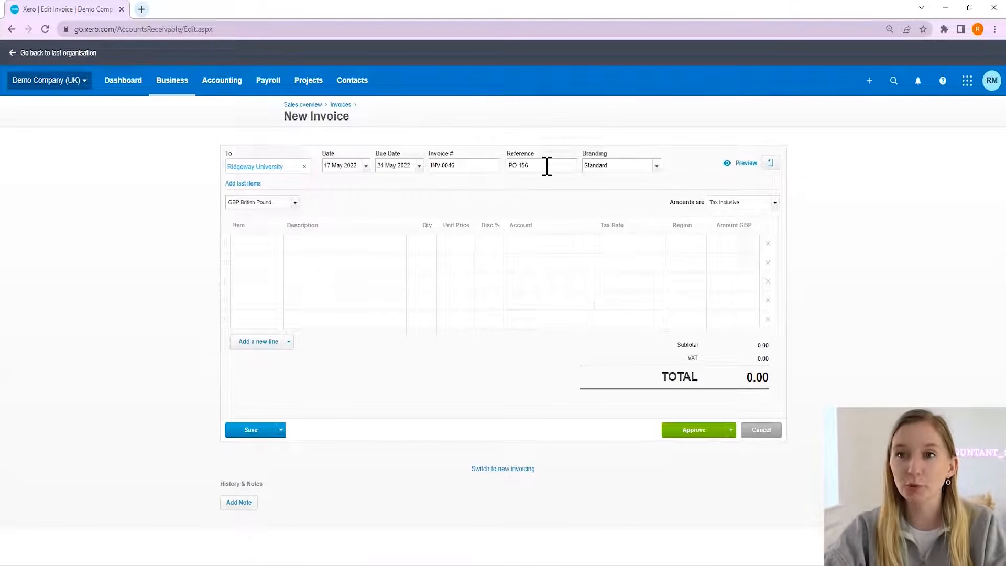
- Describe the first invoice line as "Consultancy services on 15th and 16th May 2022"
click(369, 246)
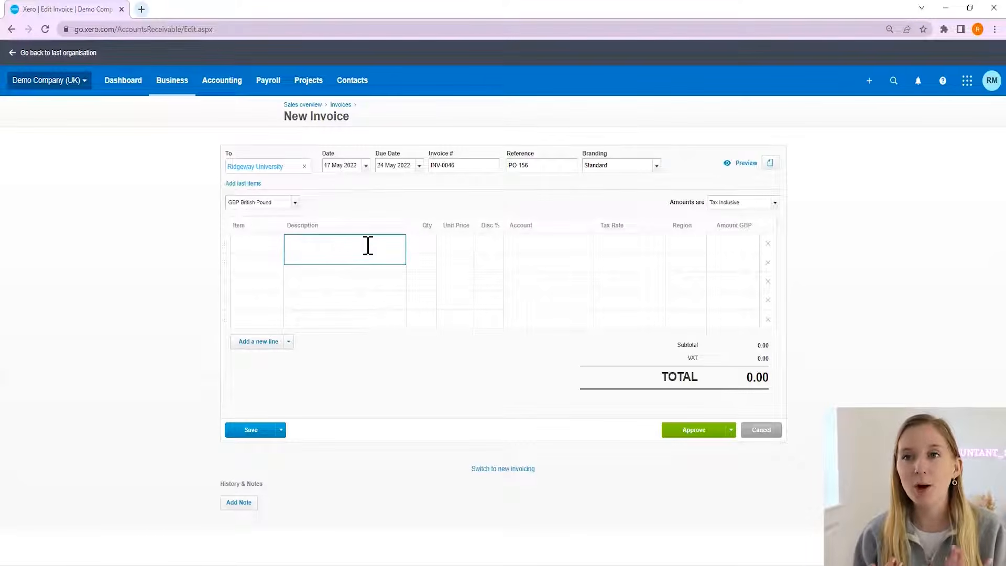
text(Consultancy)
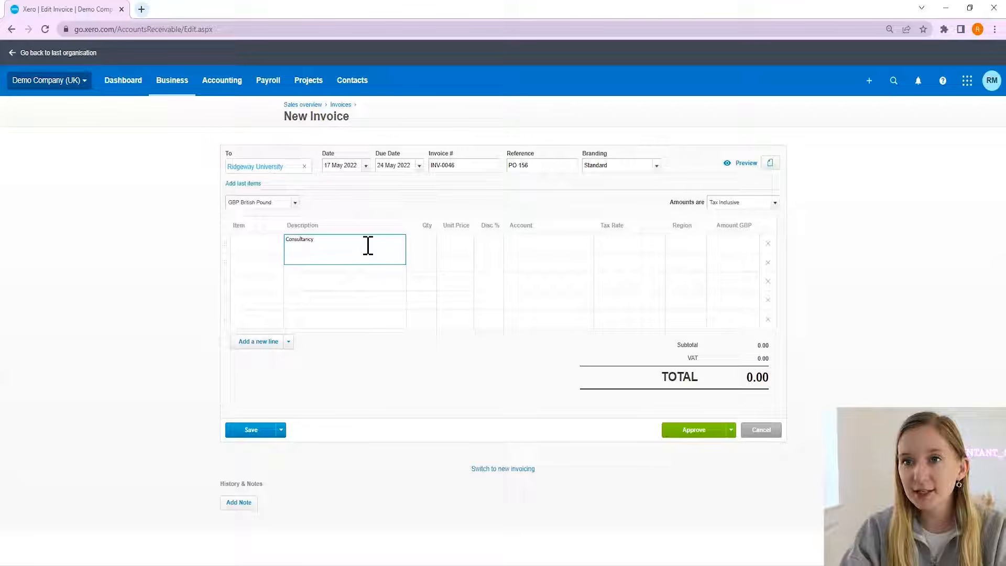
text( services )
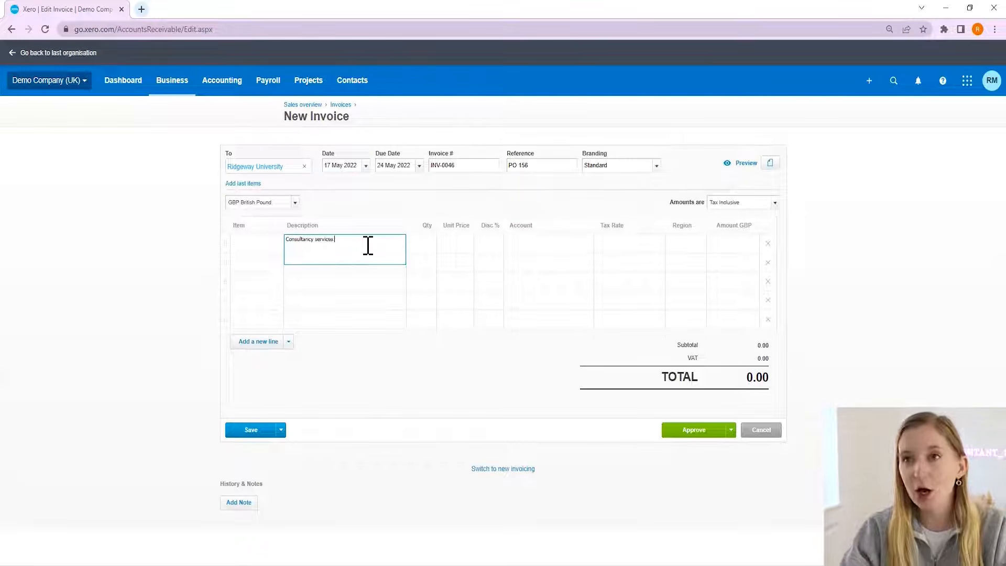
text(on 15)
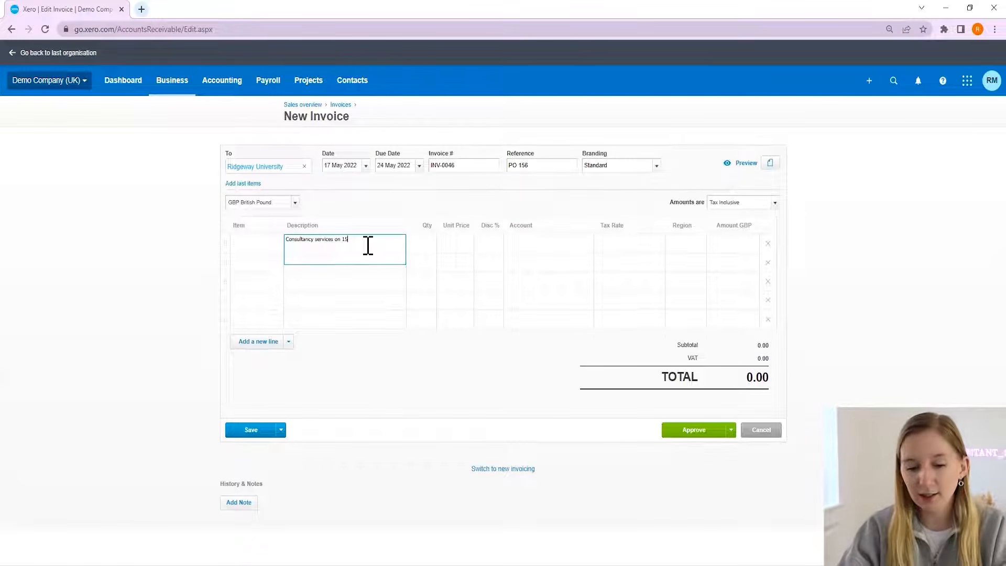
text(th and 16th )
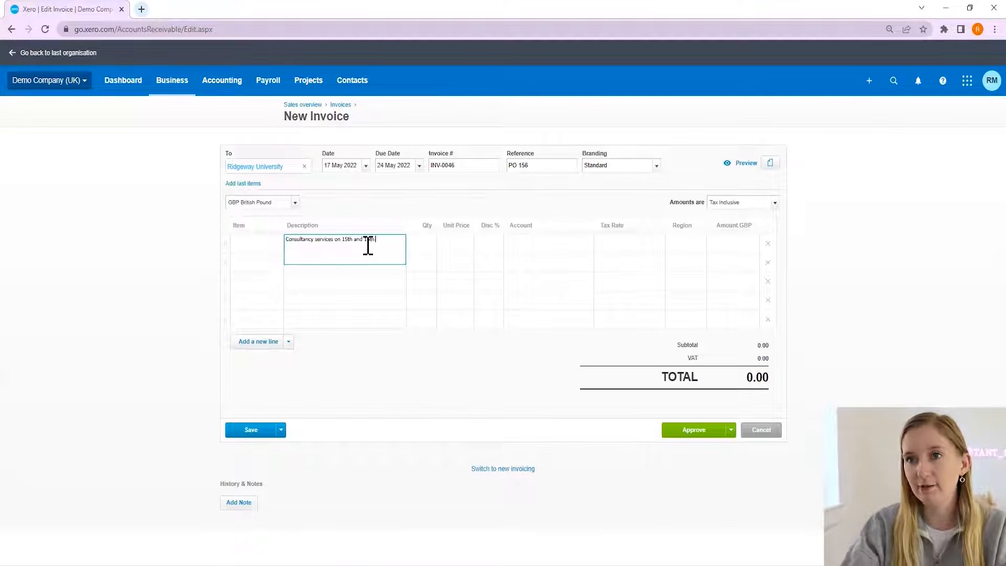
text(May 2022)
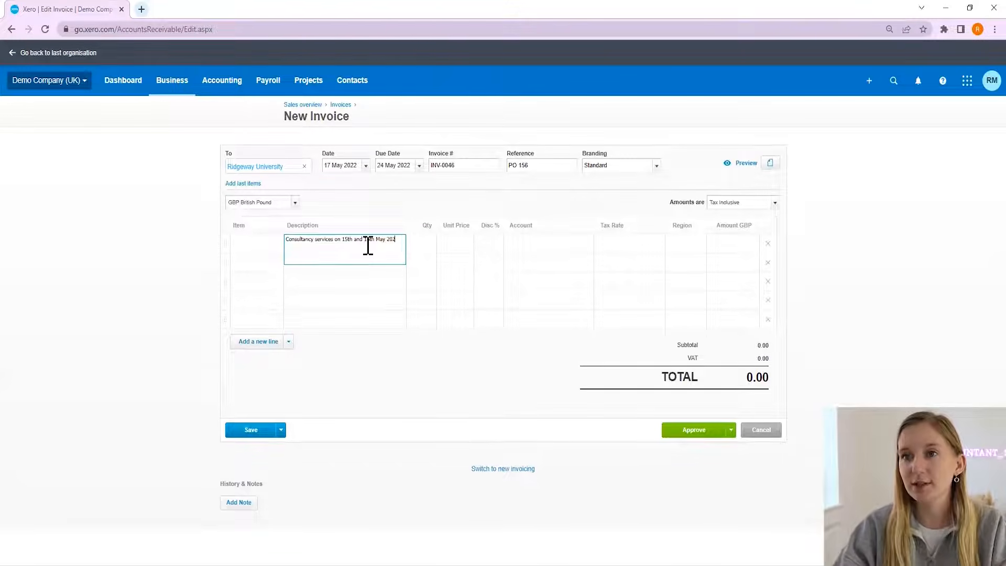
key(Tab)
- Set the consultancy line's quantity to 2 and unit price to 500.00, keeping the 200 - Sales account
text(2)
key(Tab)
text(5)
key(Tab)
key(Tab)
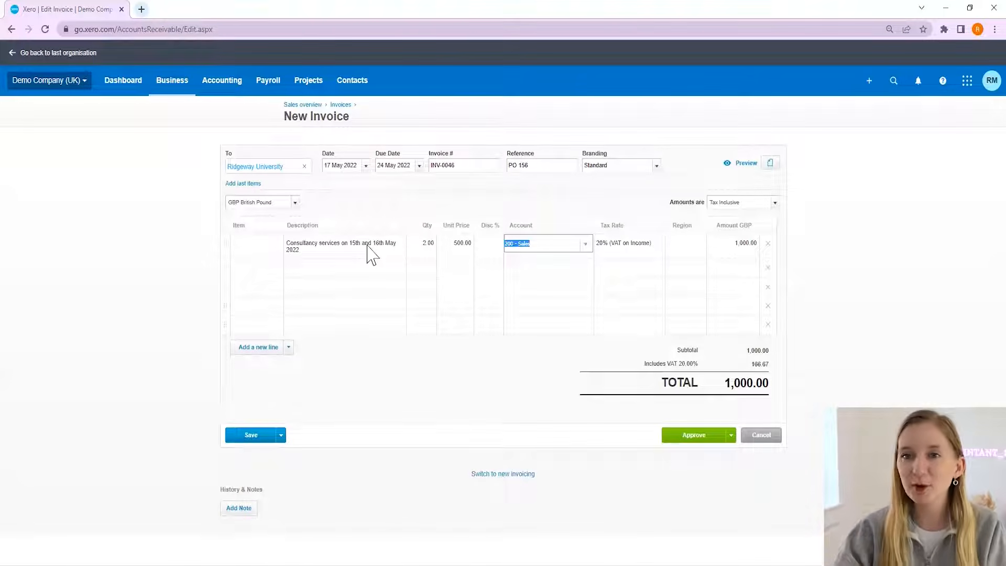
click(521, 372)
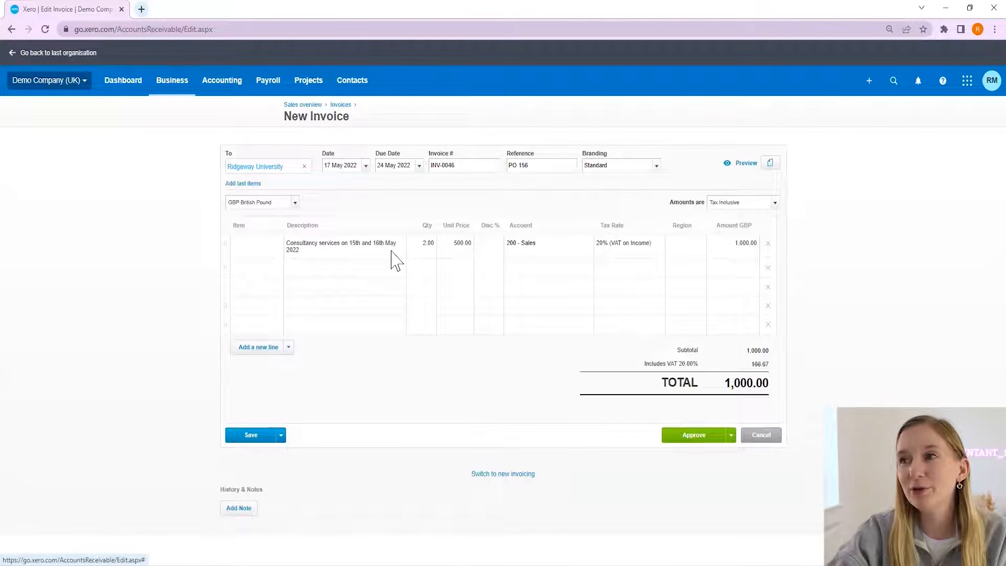
- Preview the draft invoice and check its layout down to the payment advice and company details
click(751, 167)
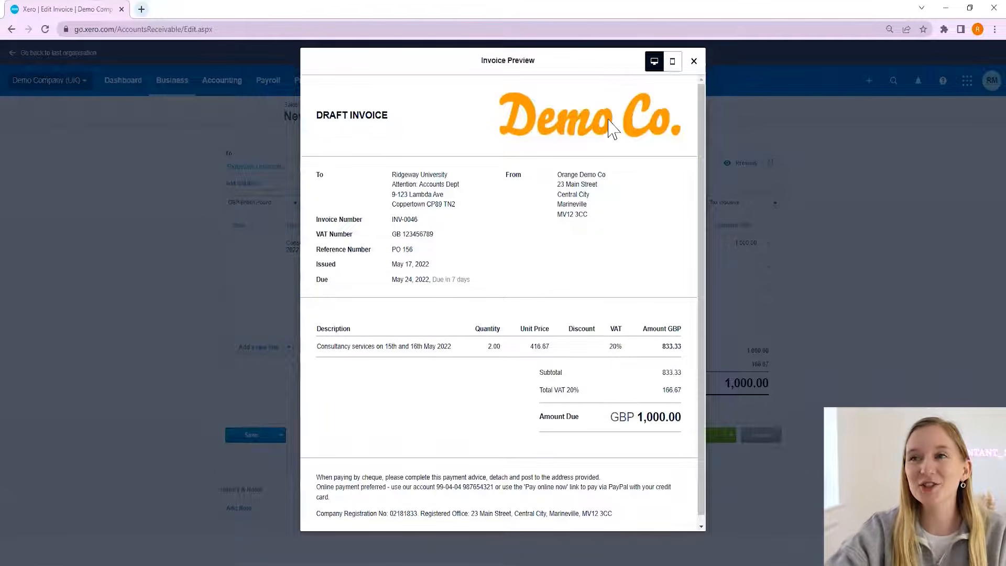
scroll(603, 137, down, 1)
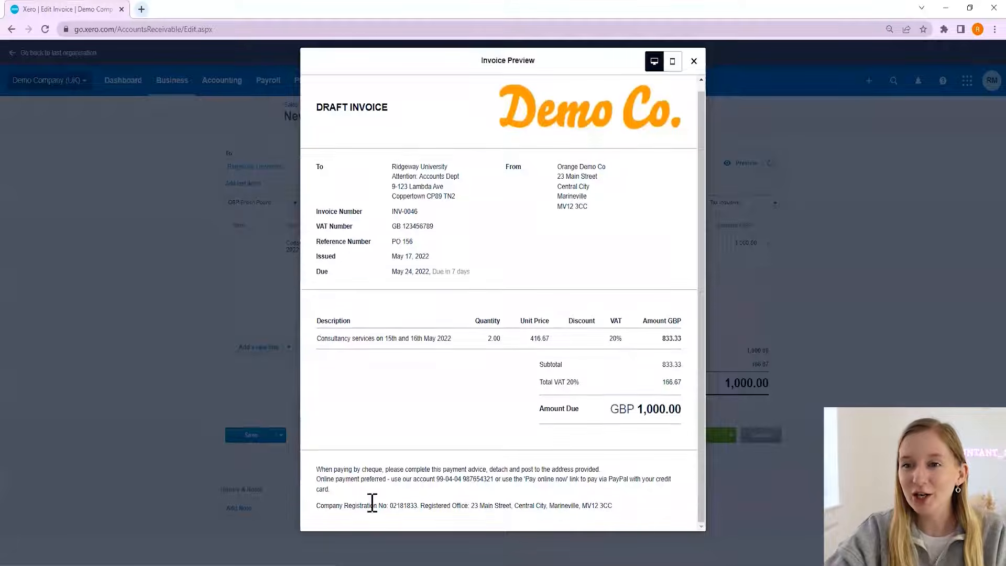
- Examine the previewed invoice's payment advice, company details and VAT totals, and close the preview
drag(318, 468, 636, 512)
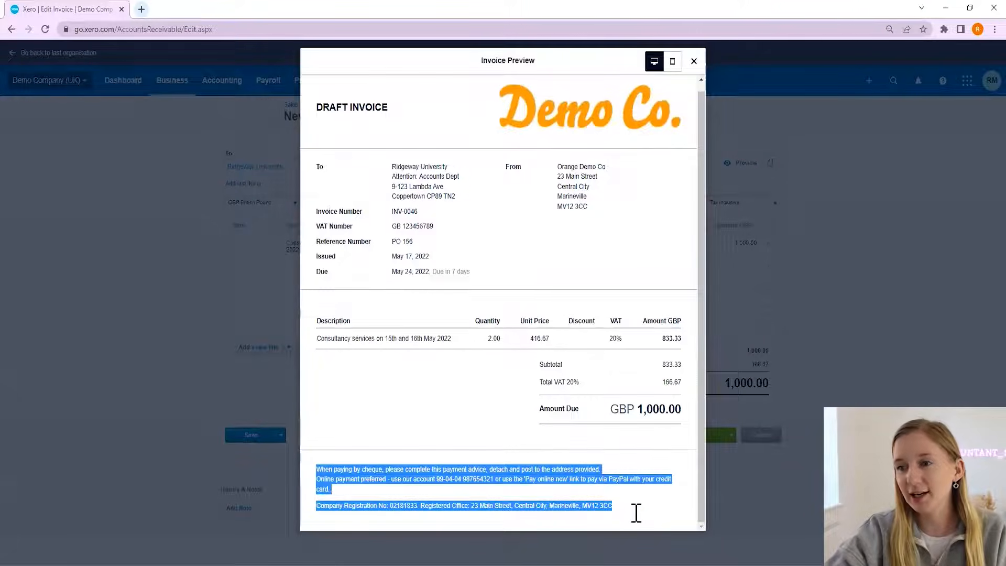
click(629, 512)
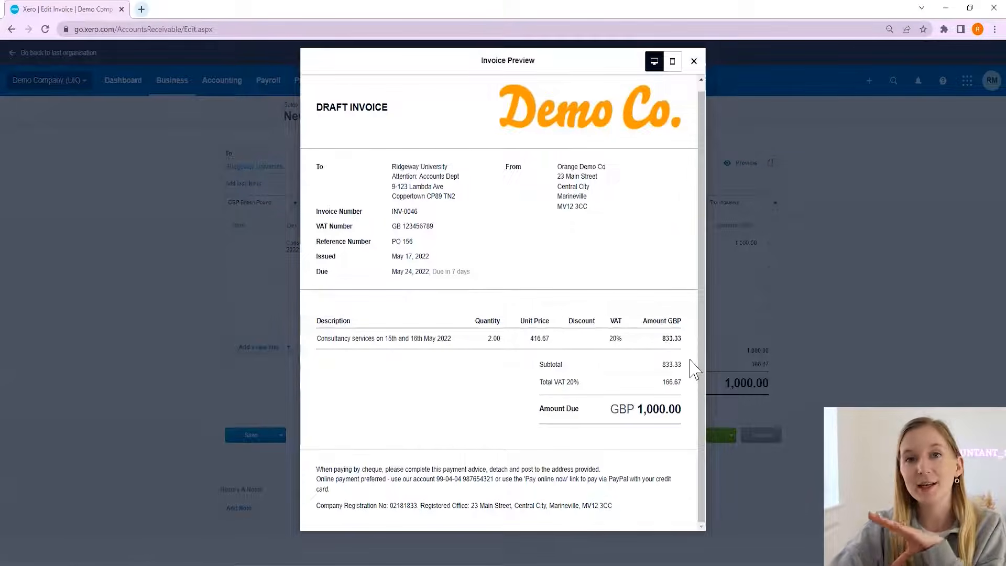
mouse_move(439, 233)
mouse_down()
mouse_move(373, 218)
mouse_move(435, 231)
mouse_up()
drag(528, 352, 685, 427)
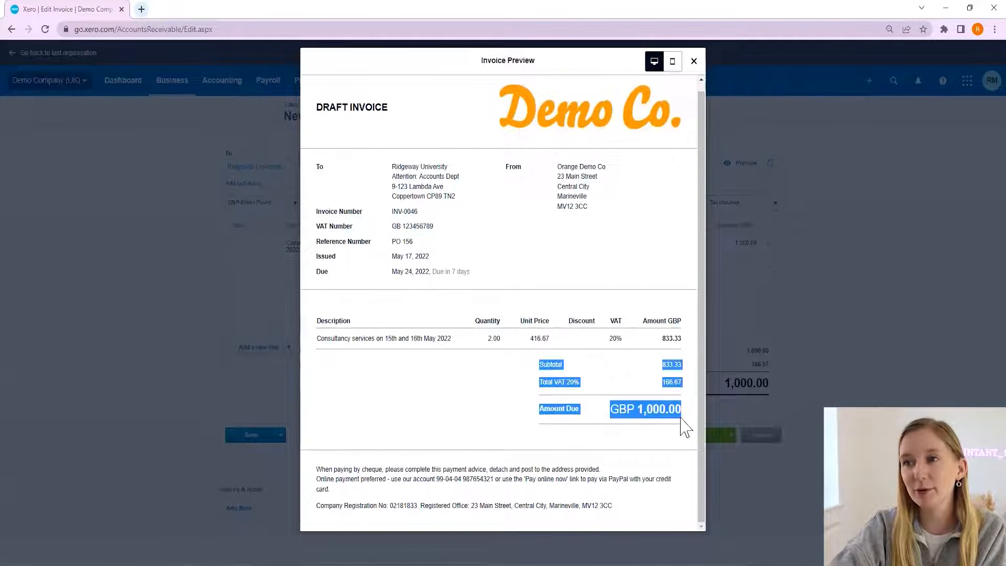
click(657, 448)
scroll(627, 419, up, 1)
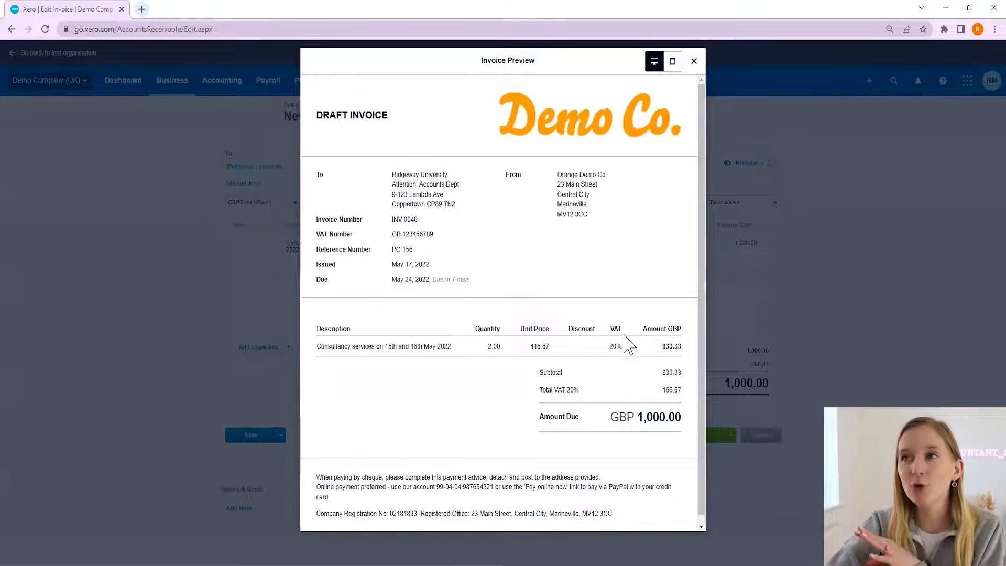
click(693, 62)
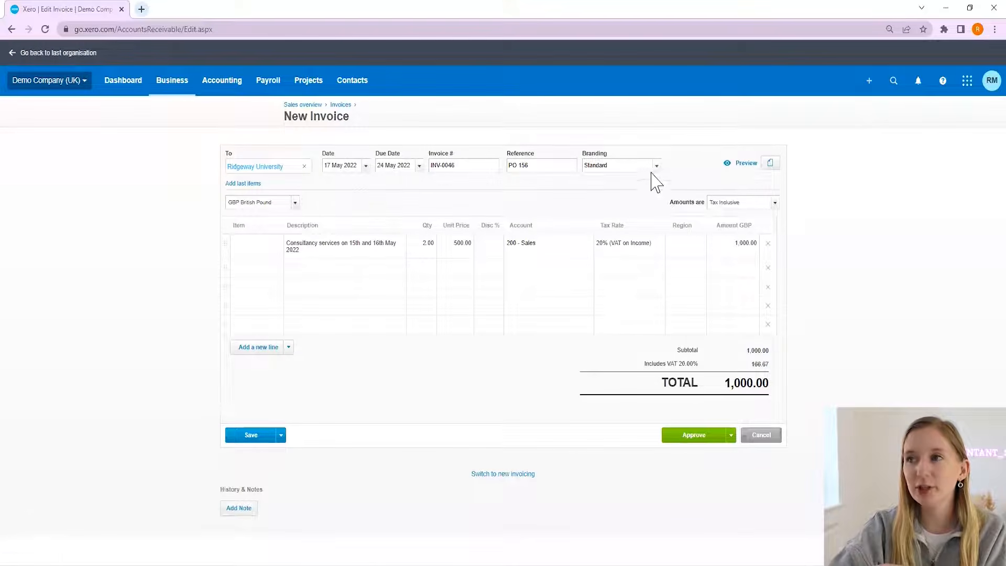
- Preview the draft invoice in the mobile layout, return to the desktop layout and close the preview
click(729, 164)
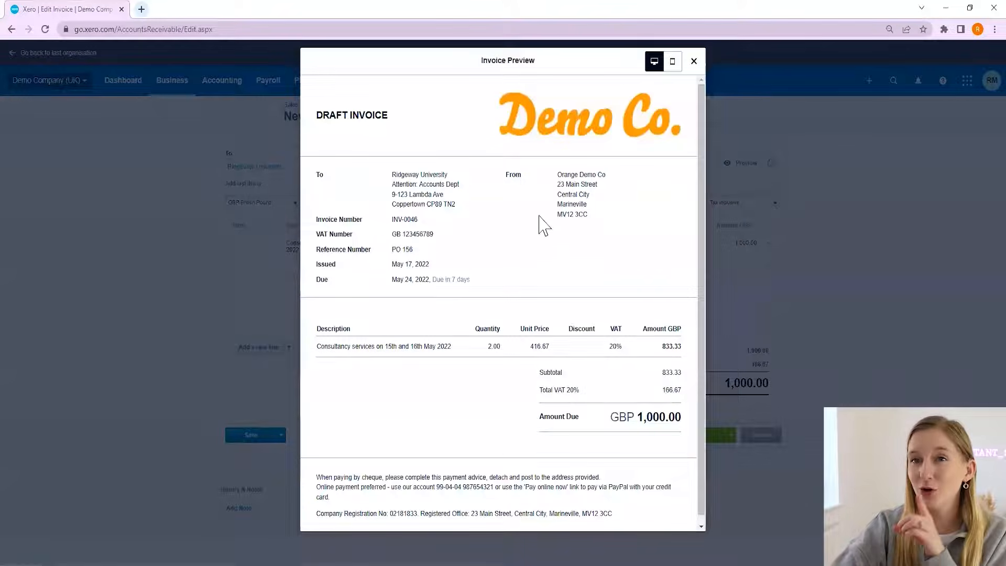
click(673, 62)
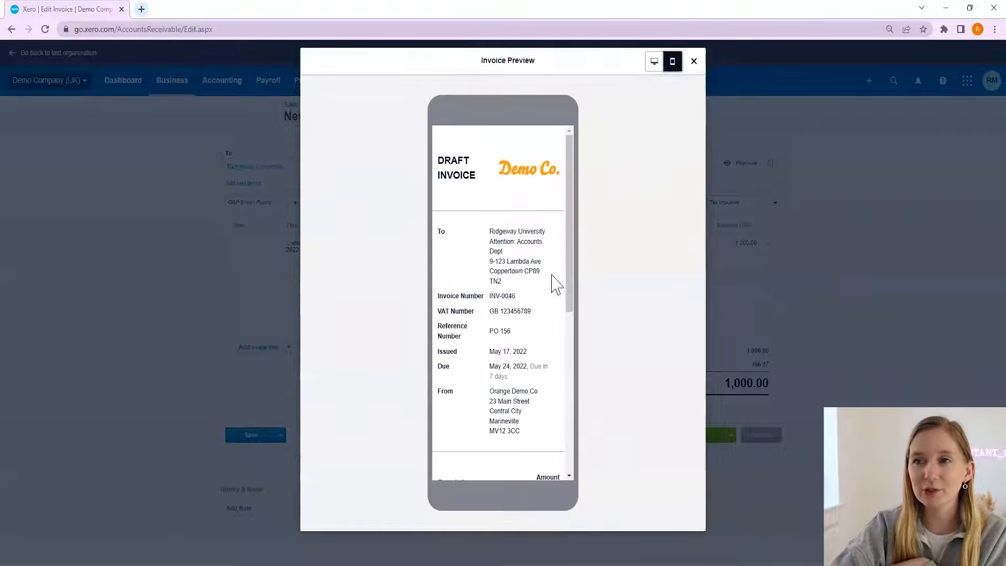
scroll(537, 351, down, 6)
scroll(542, 351, up, 6)
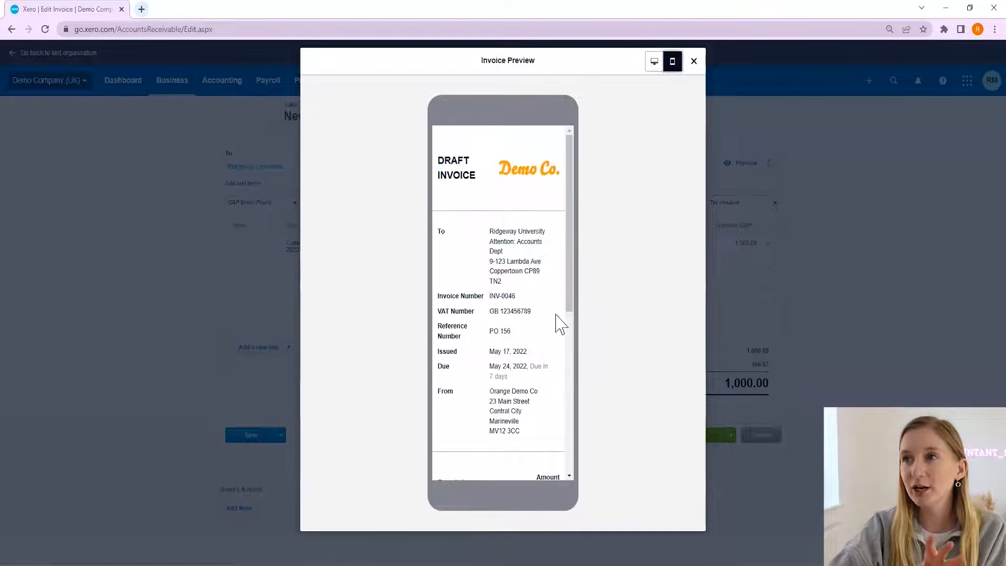
click(653, 62)
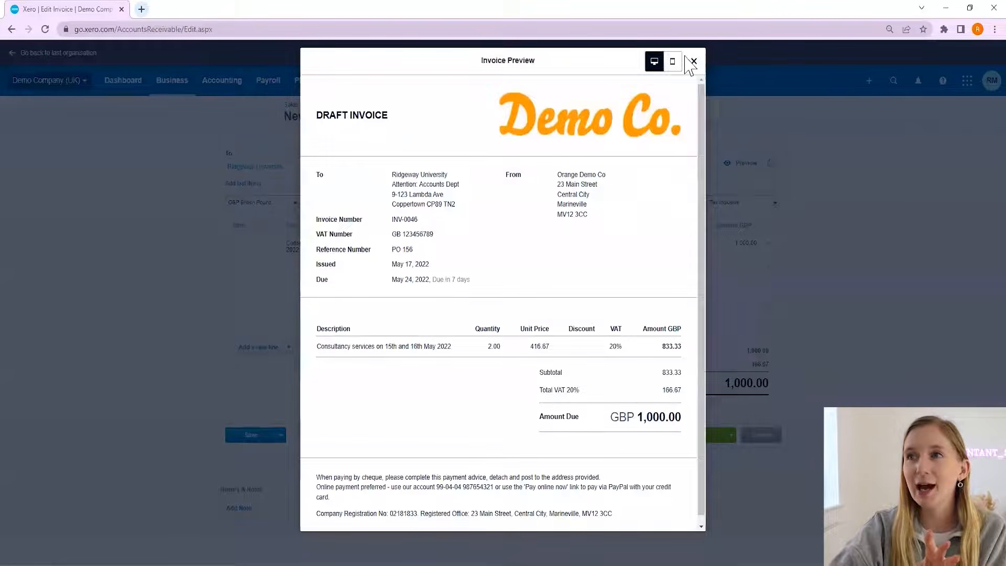
click(693, 62)
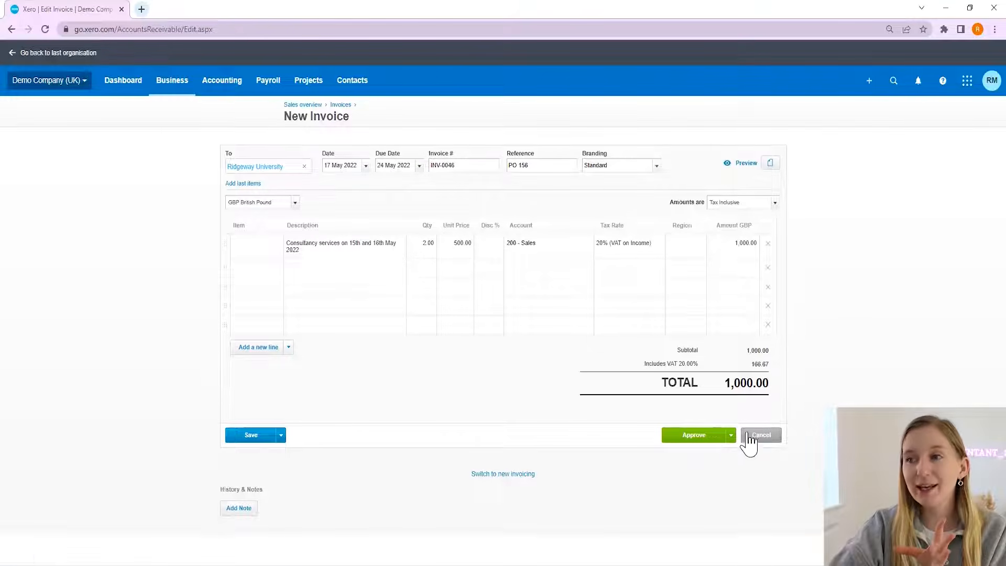
- Check the available approval options and approve the Ridgeway University invoice
click(731, 436)
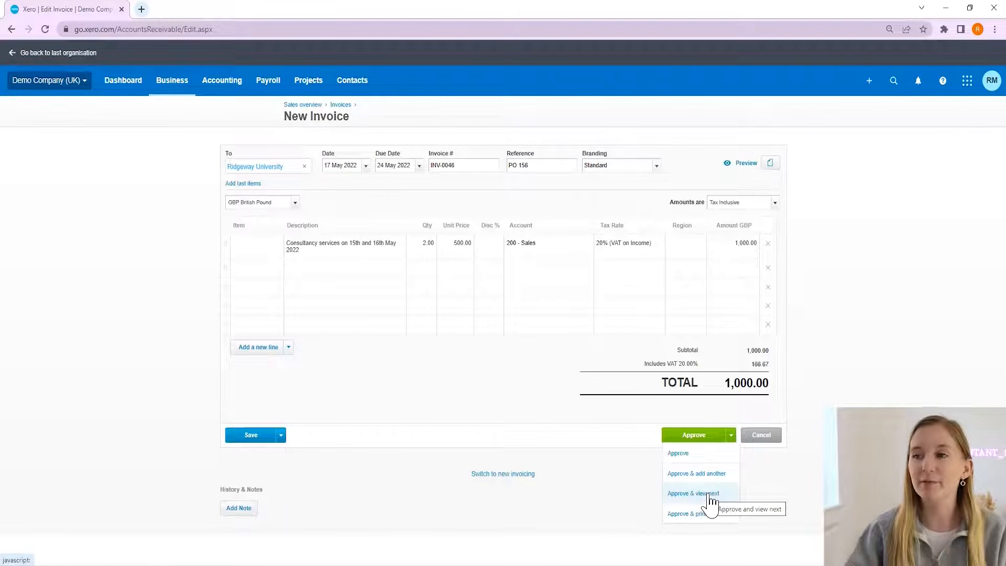
click(697, 437)
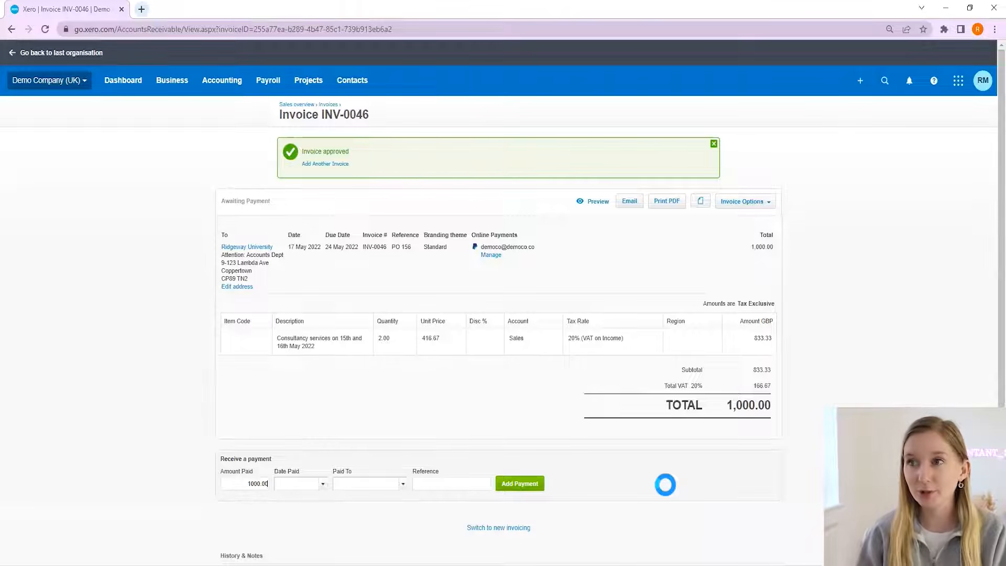
- Review the approved invoice's email form and its file attachment options, leaving both without sending or attaching anything
click(628, 201)
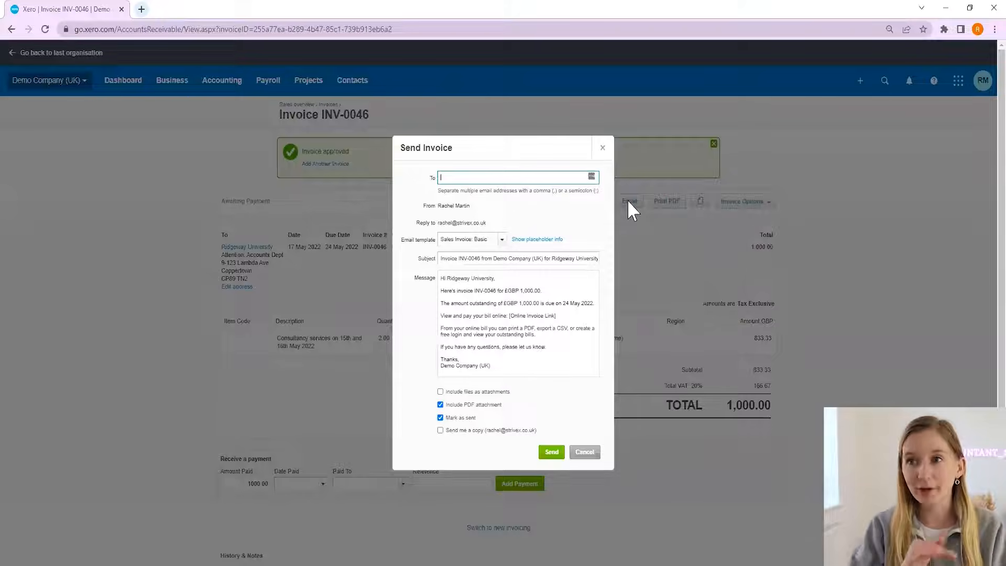
drag(489, 224, 455, 221)
click(487, 229)
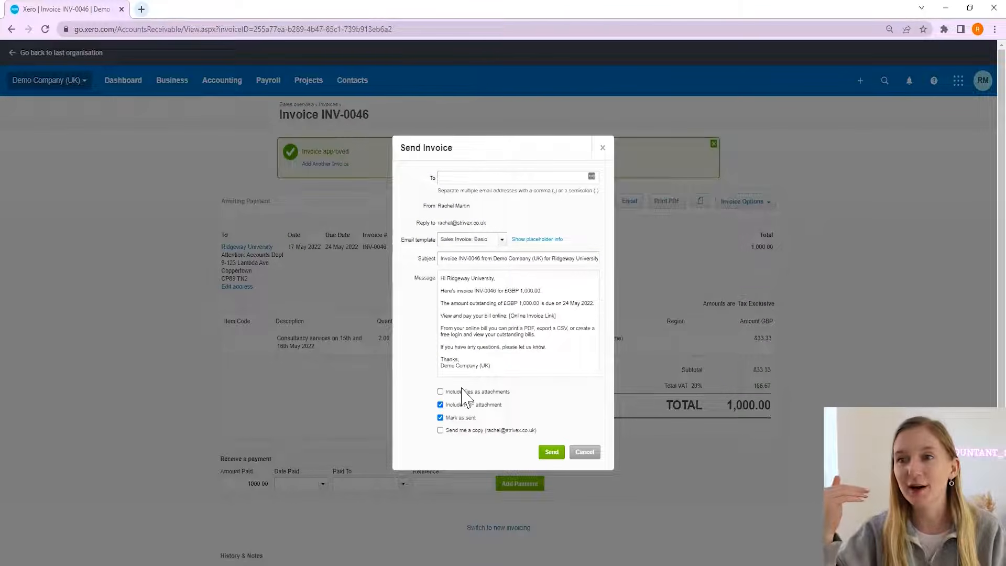
click(603, 148)
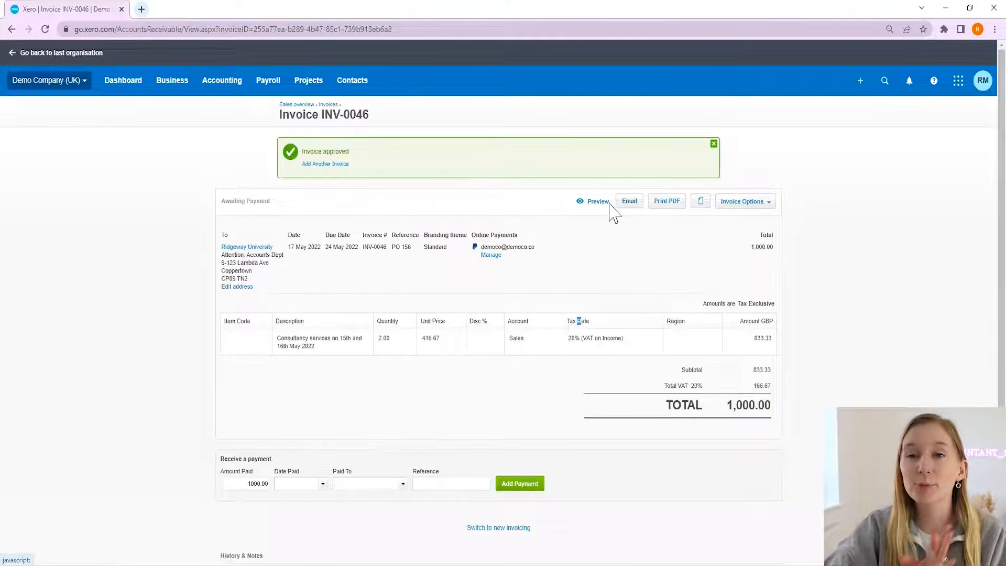
click(700, 201)
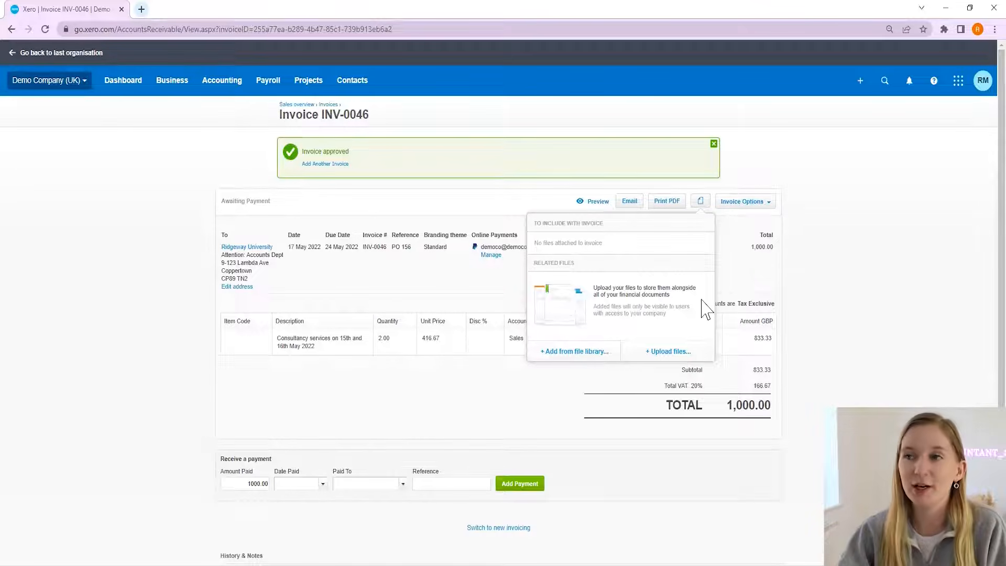
click(866, 262)
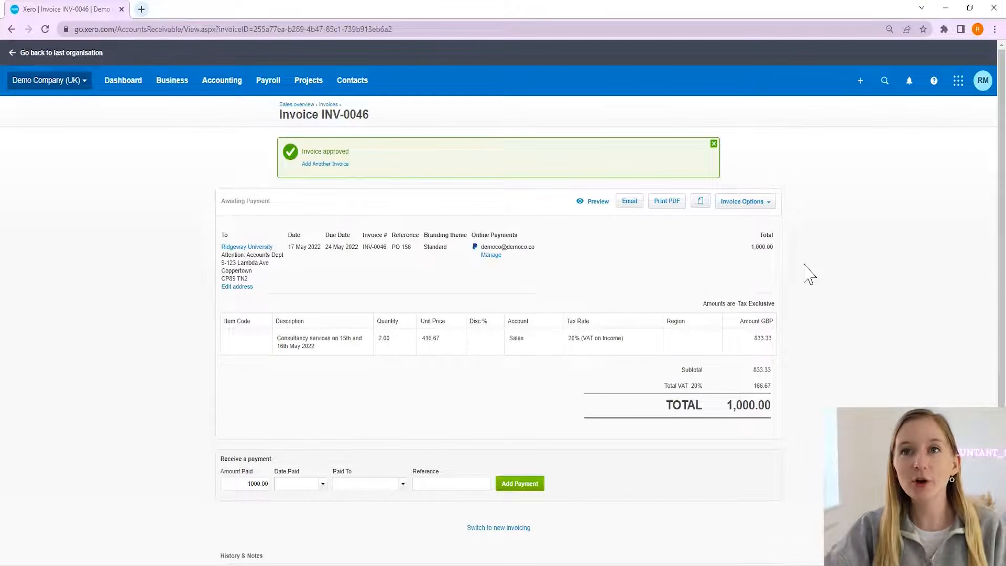
- Create a new quote and enter the new customer's title and surname as the customer
click(172, 80)
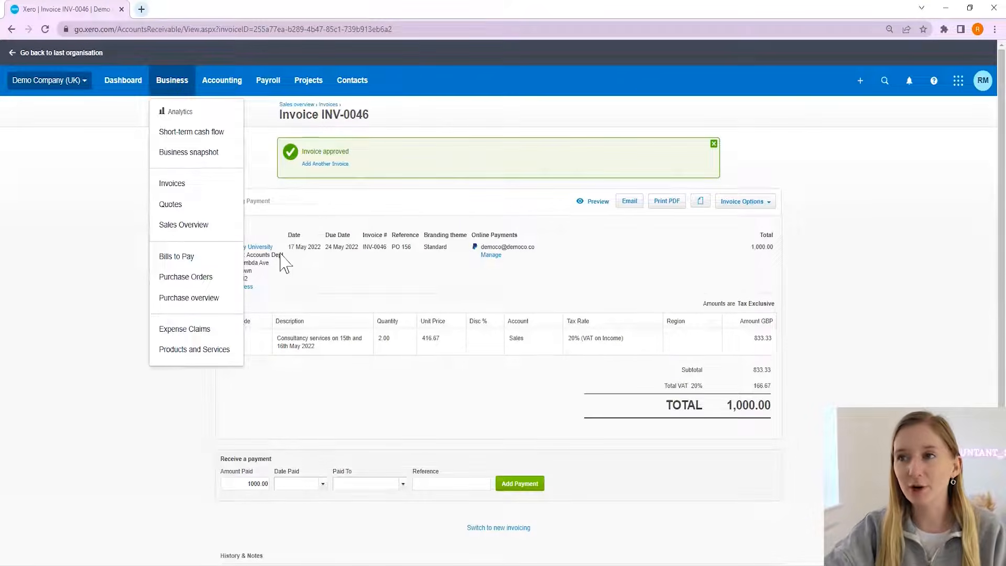
click(170, 204)
click(305, 147)
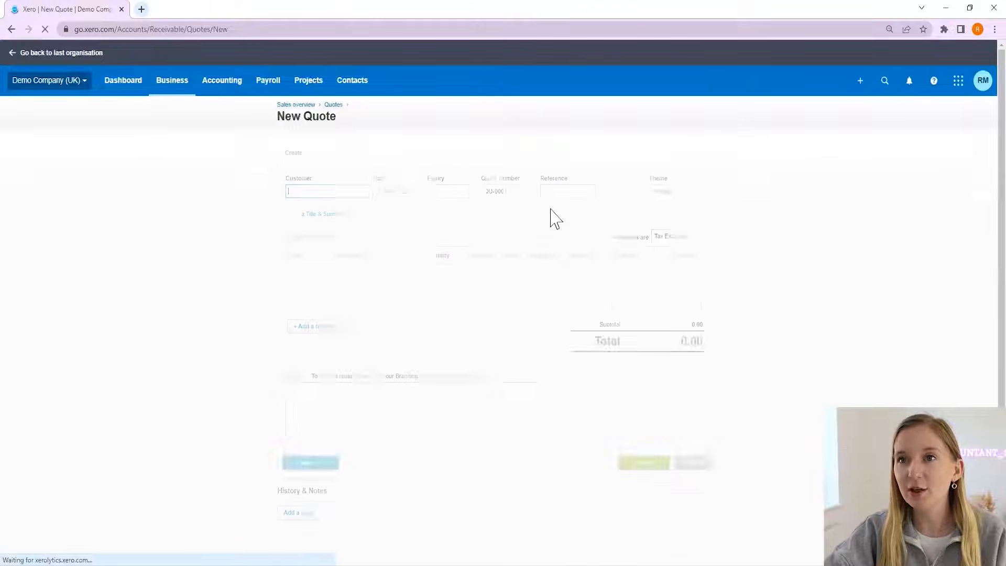
text(MRs Smith)
click(322, 226)
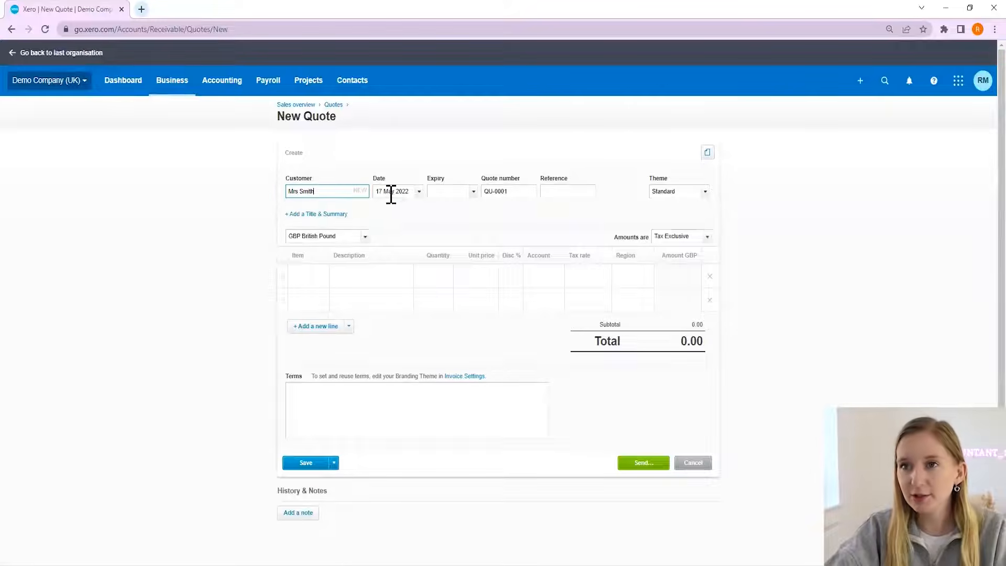
- Set the quote's expiry date to 24 May 2022 and enter the street name as the reference
click(446, 191)
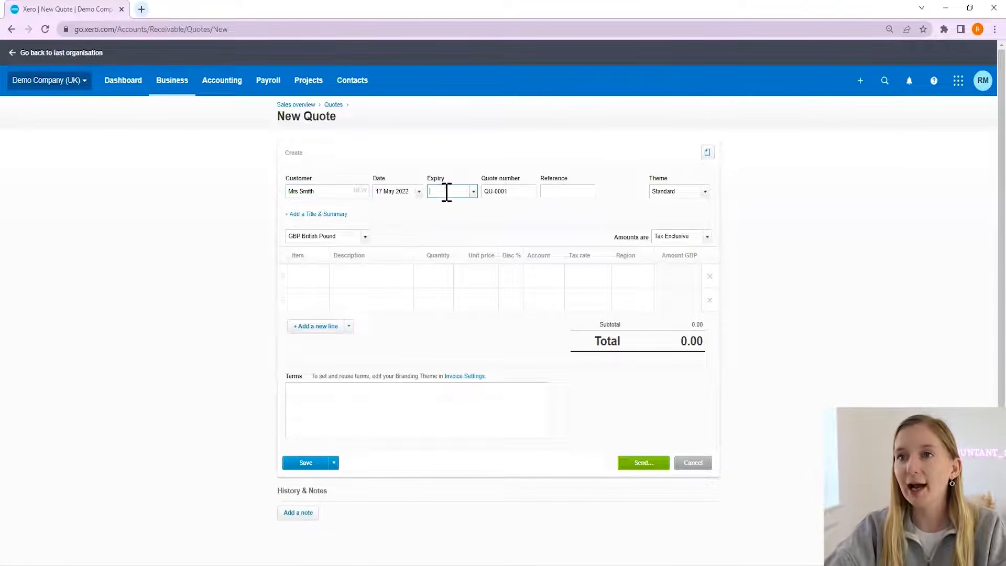
text(24)
key(Tab)
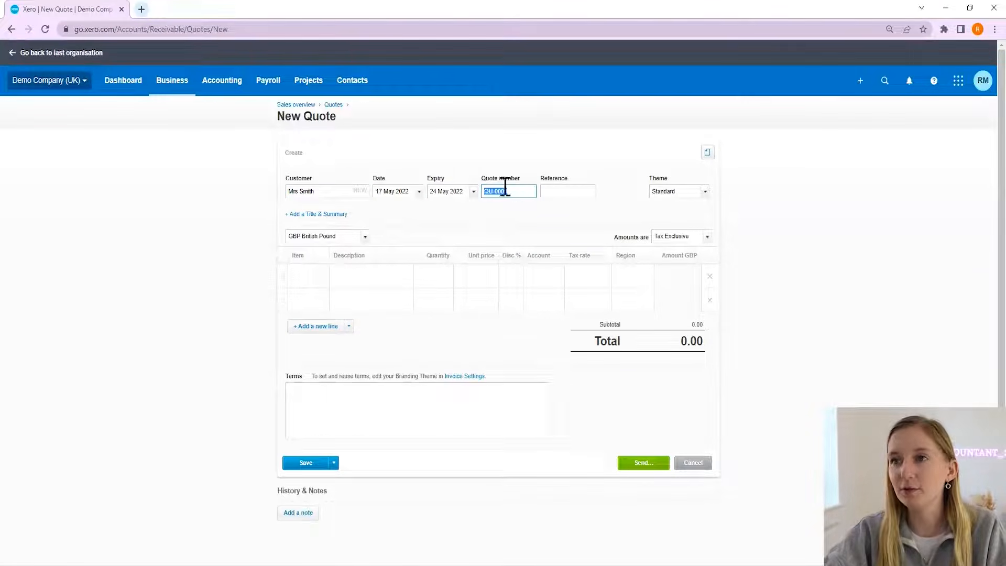
click(559, 190)
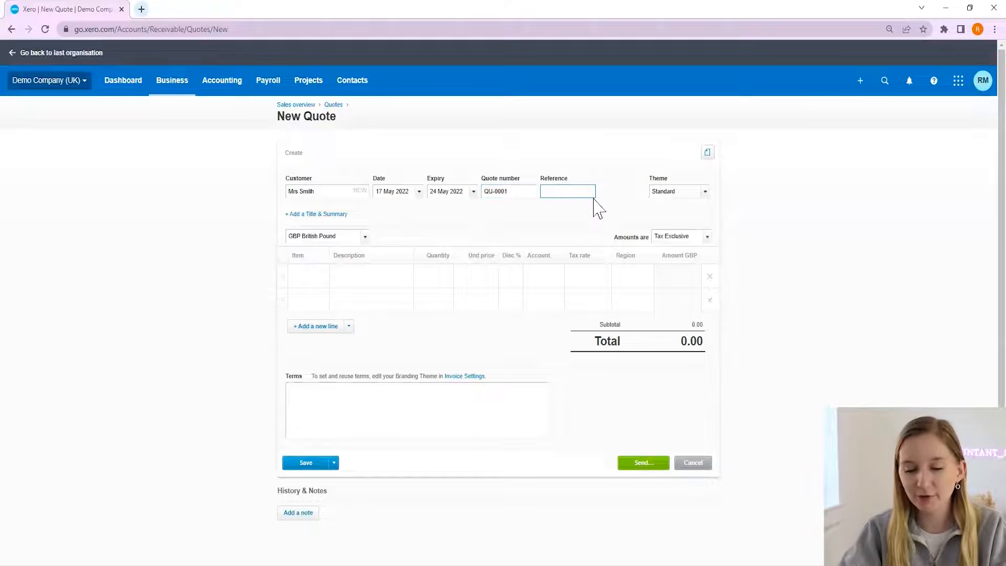
text(Testy Street)
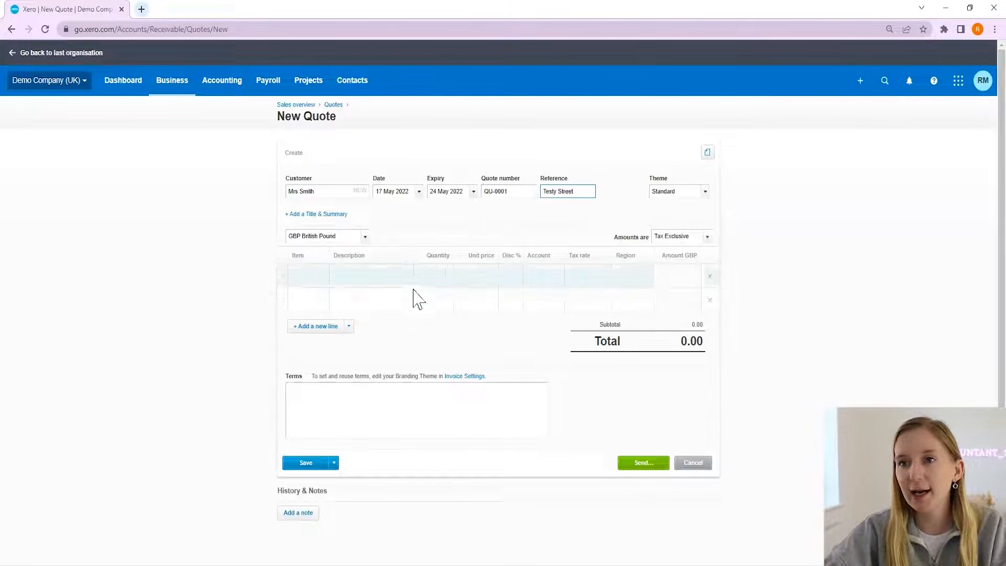
- Describe the first quote line as "Quote for work as discussed"
click(366, 275)
text(Quote for wo)
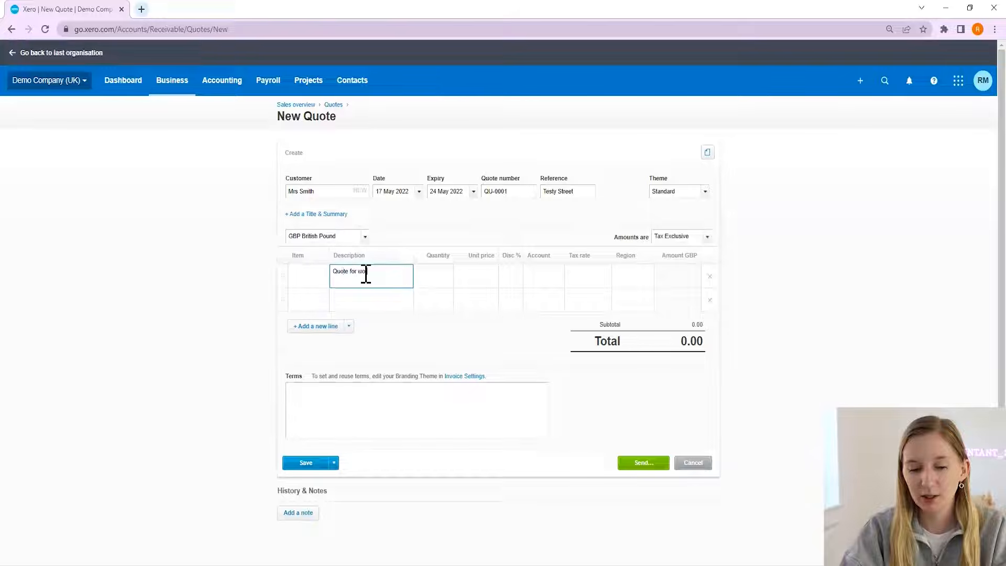
text(rk as discussed)
key(Tab)
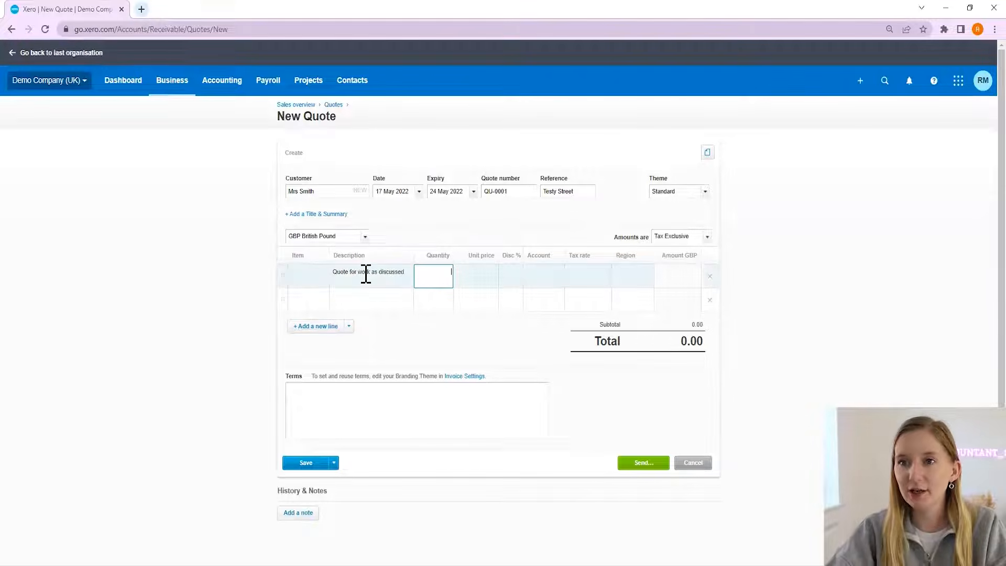
- Set the quote line's quantity to 1, unit price to 2,000.00 and account to 200 - Sales
text(1)
key(Tab)
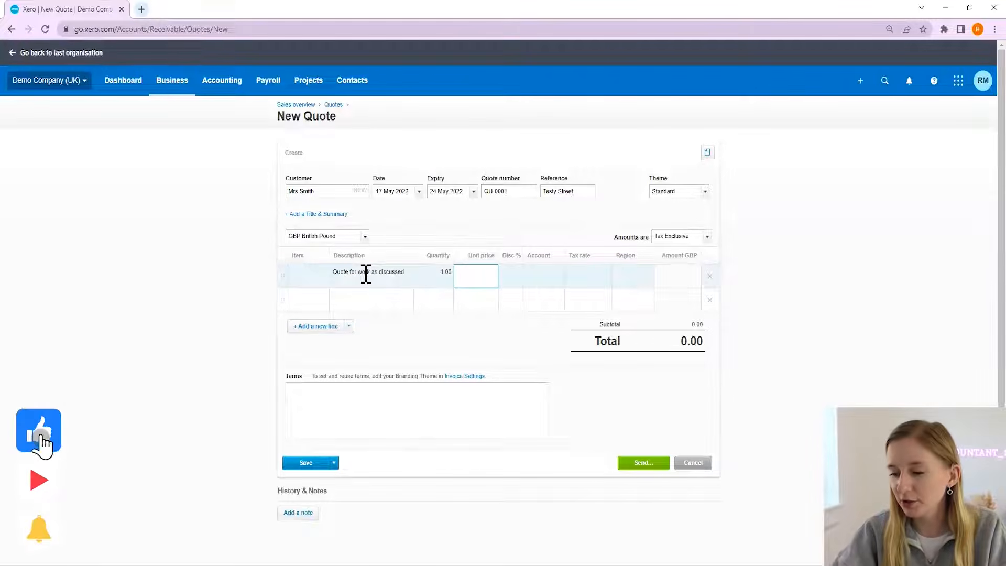
text(2000)
key(Tab)
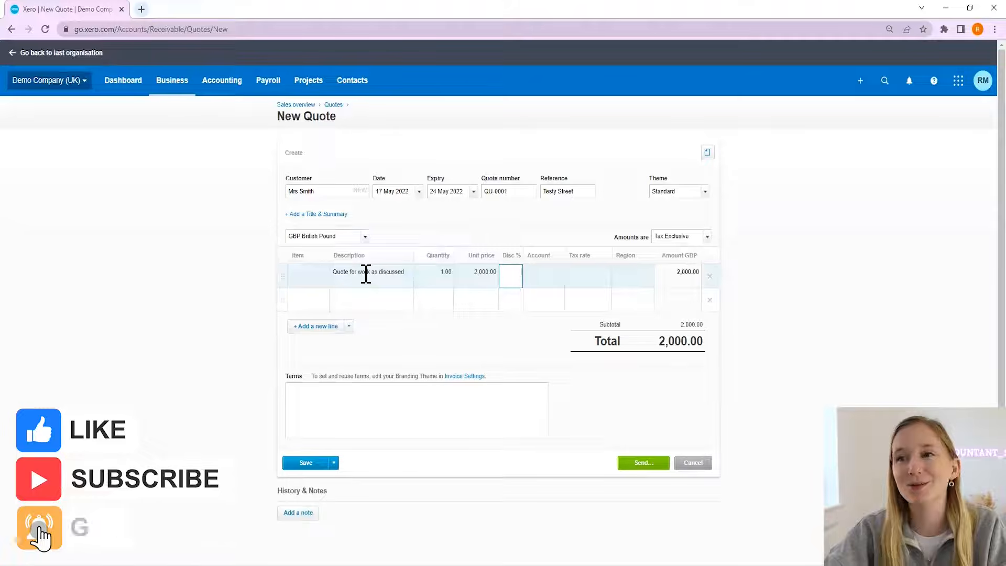
key(Tab)
text(200)
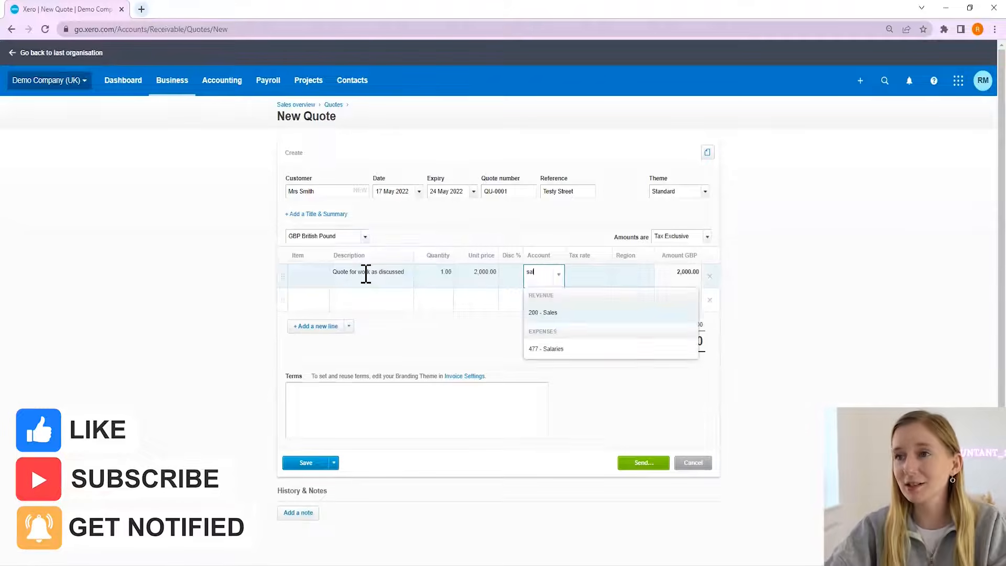
key(Tab)
click(917, 309)
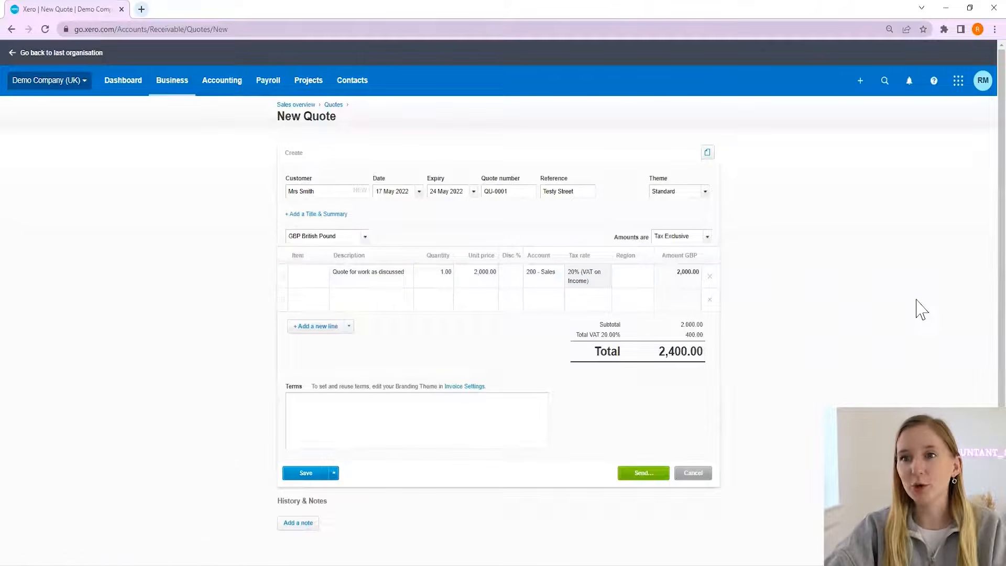
- Leave the terms blank, review the Basic email message, enter the customer's e-mail address and send the quote
click(430, 423)
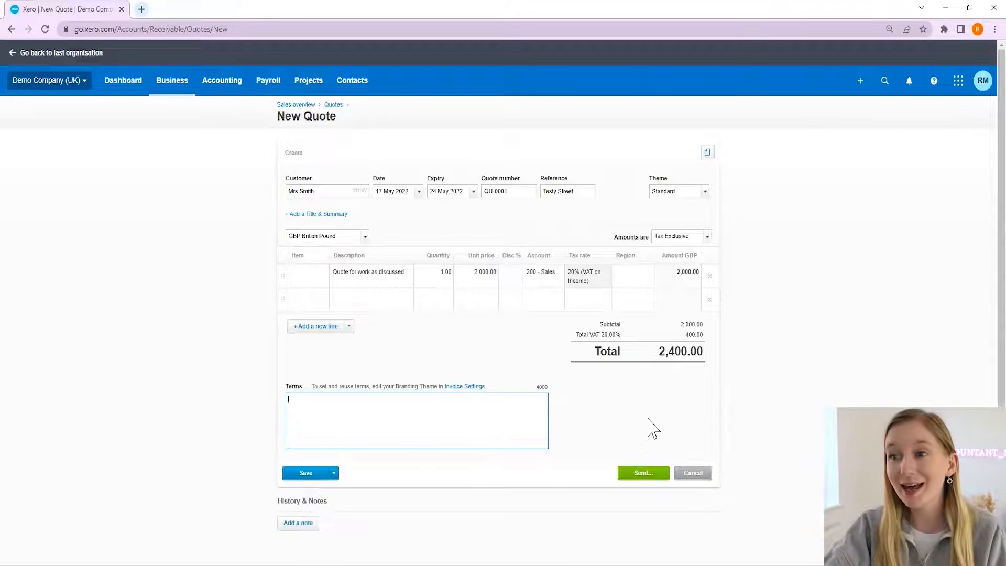
click(641, 478)
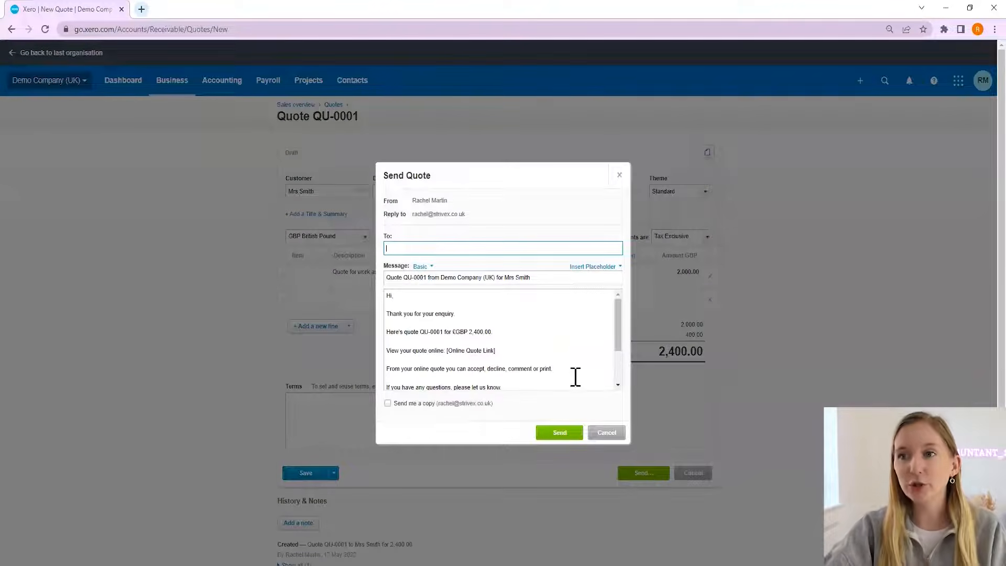
scroll(582, 377, down, 2)
scroll(587, 377, up, 2)
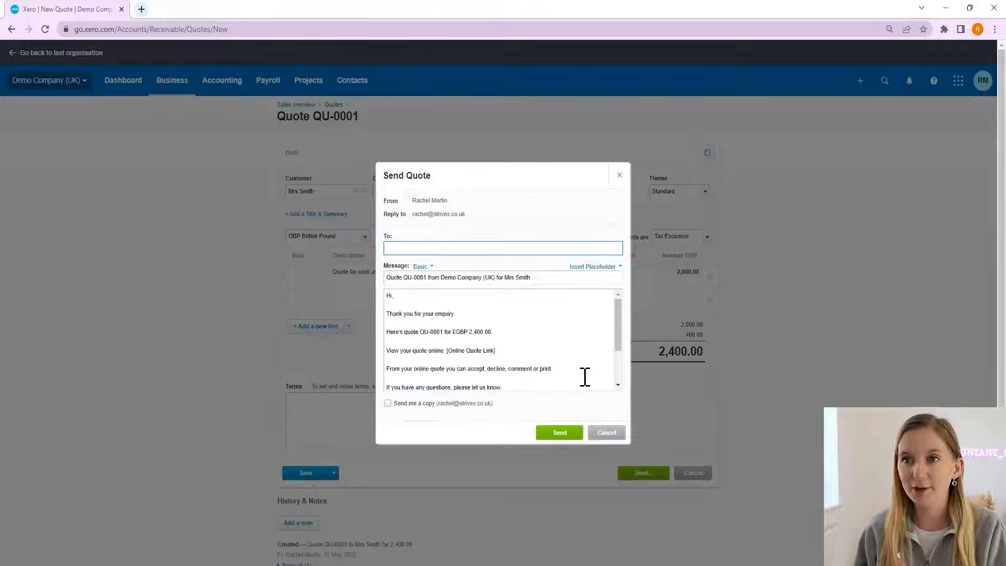
text(test@)
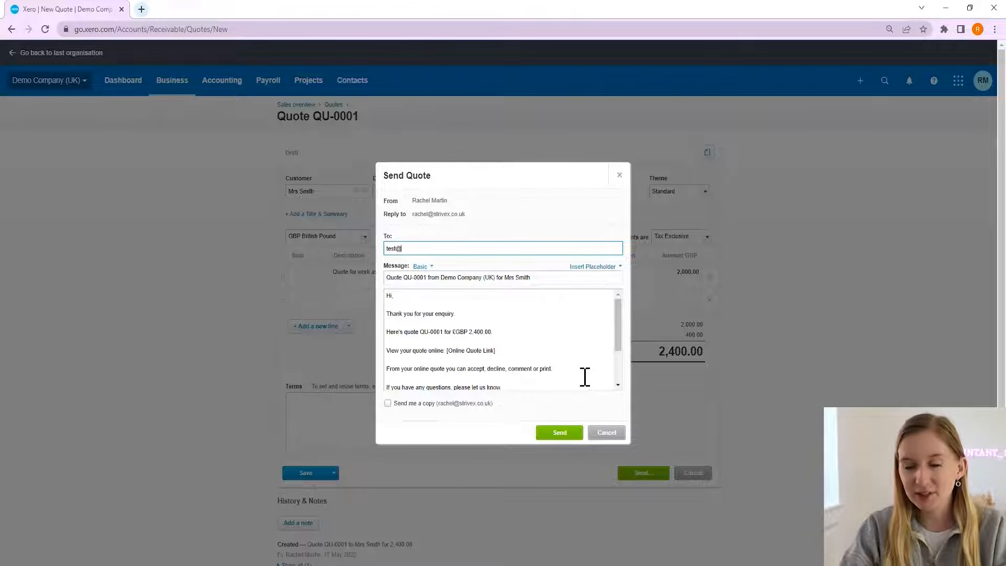
text(test.com)
key(Tab)
key(Tab)
click(569, 434)
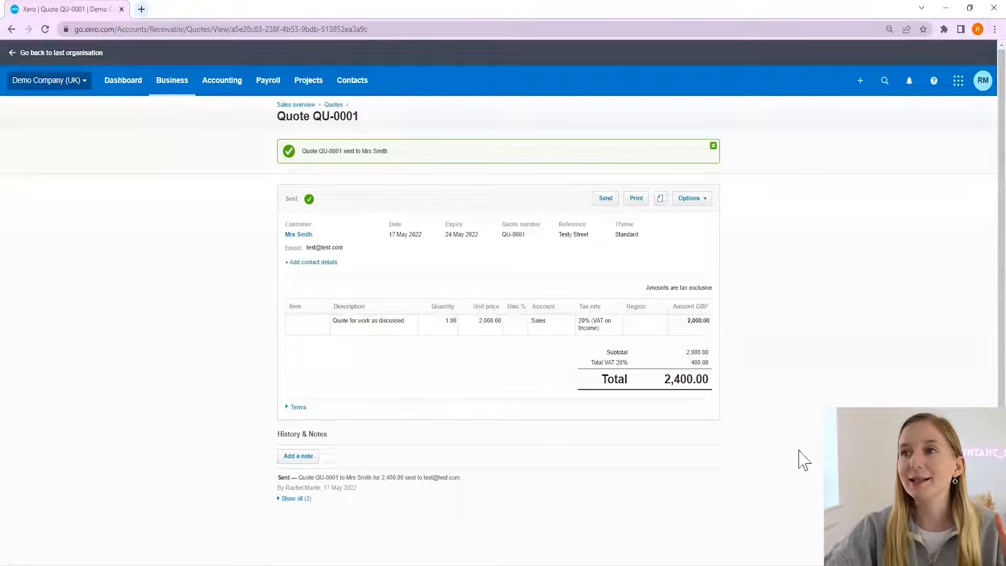
- Mark the sent quote as accepted and turn it into an approved invoice due 24 May 2022
click(697, 200)
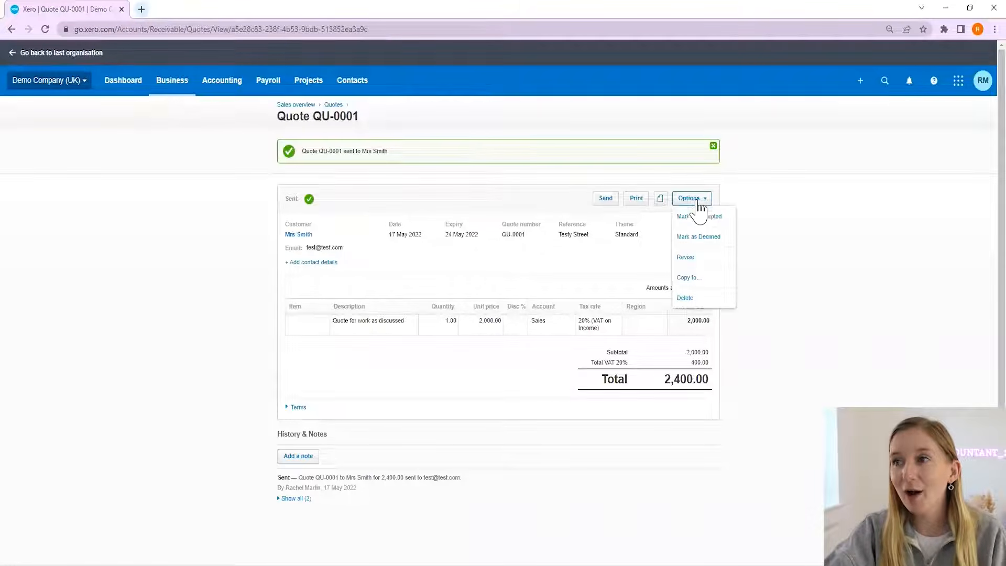
click(722, 224)
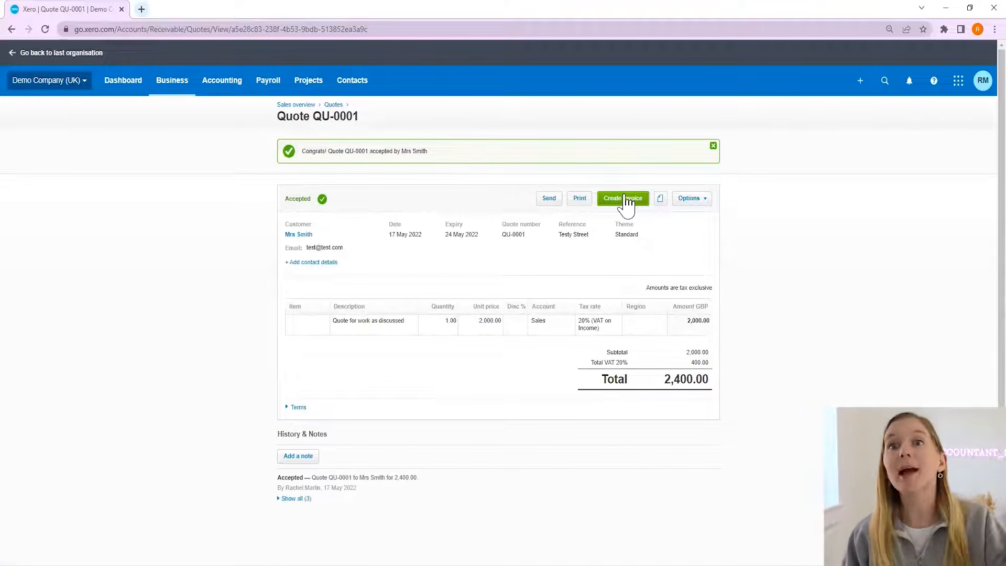
click(626, 200)
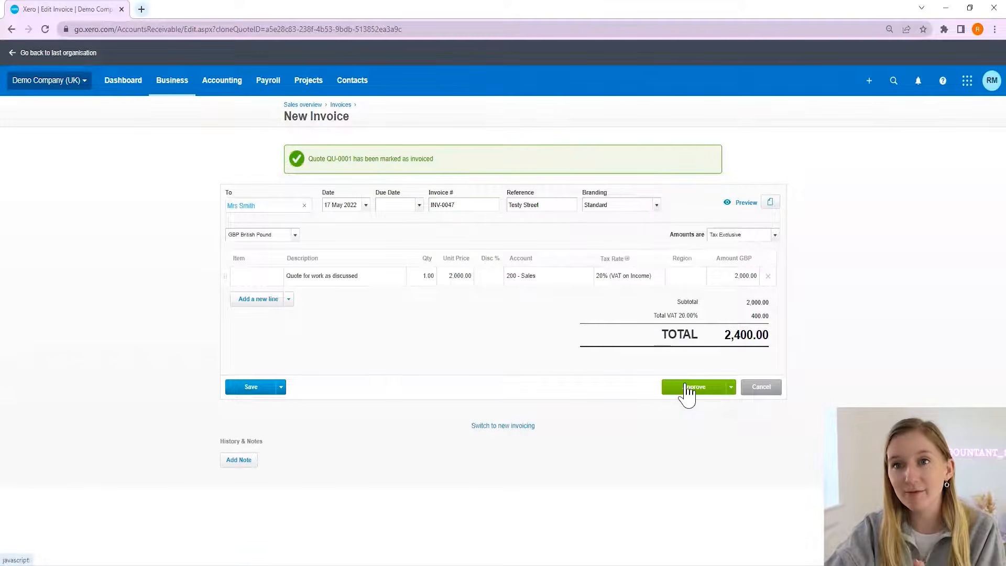
click(687, 389)
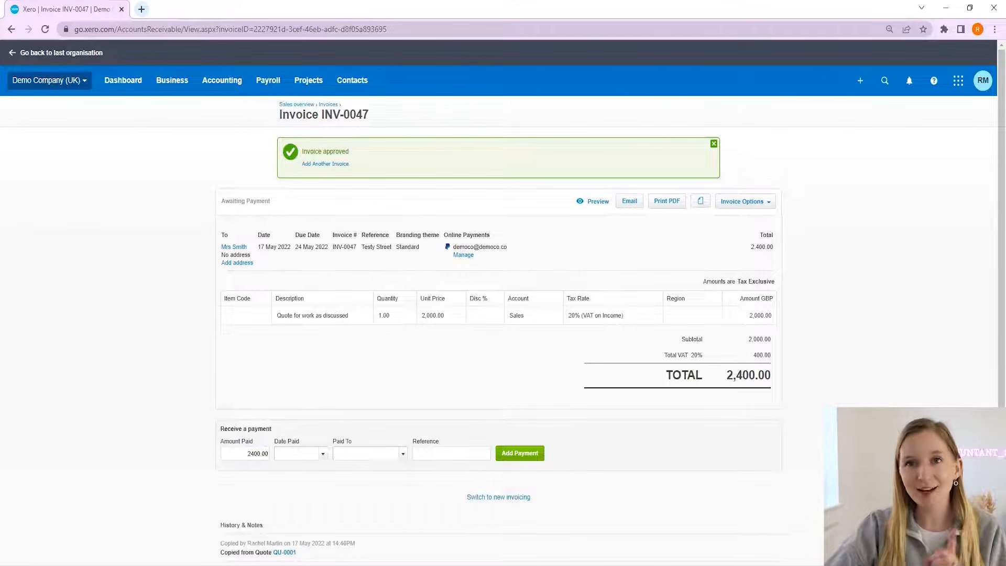
- Start a new bill to pay from the supplier Hoodies Direct
click(184, 88)
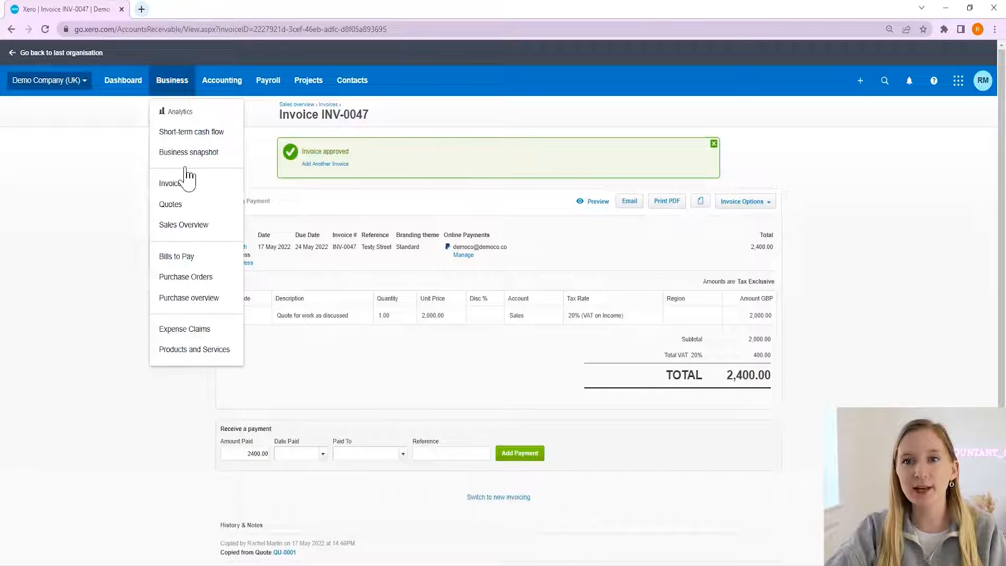
click(195, 258)
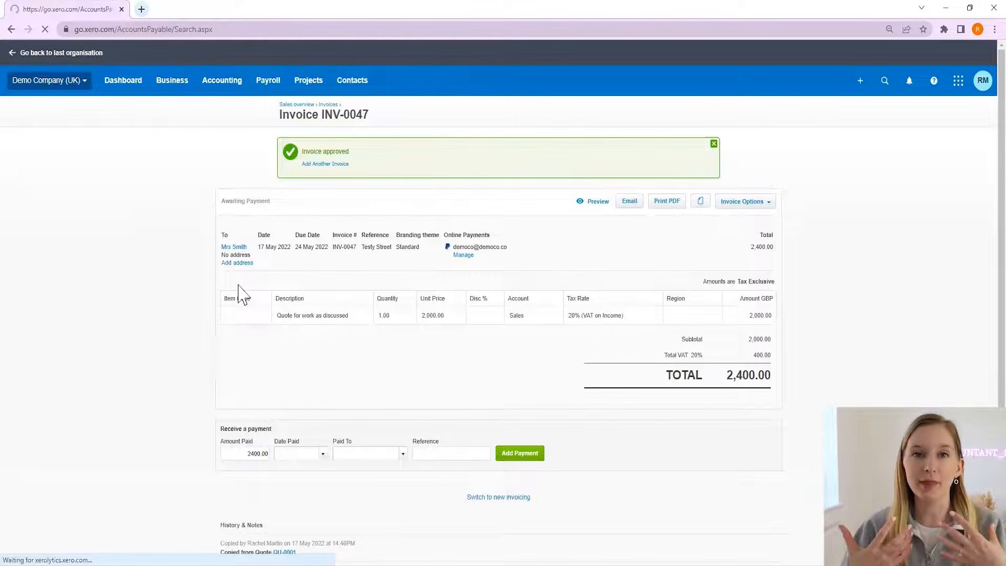
click(297, 142)
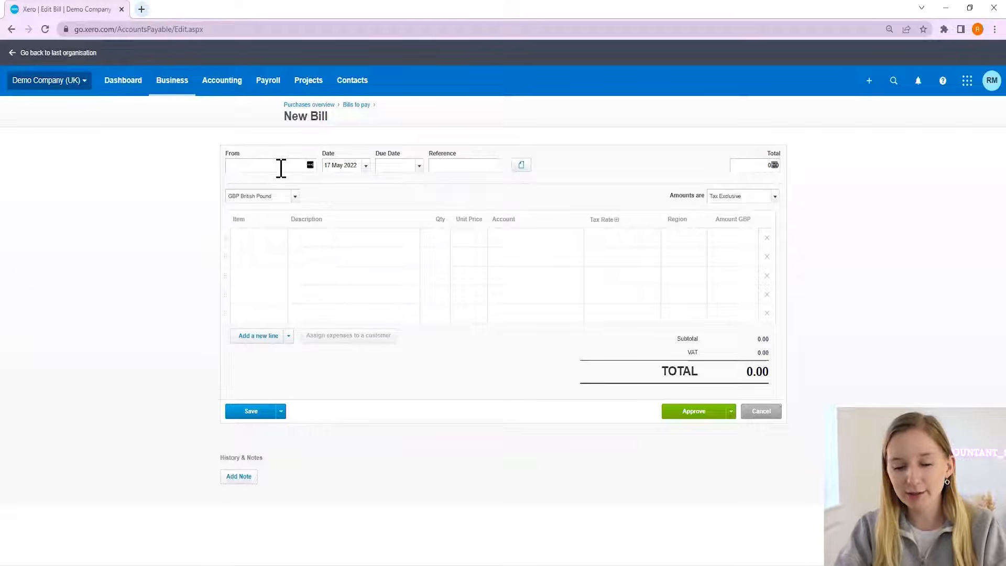
text(Hoodies Direct)
- Set the bill's due date to 24 May 2022 and its reference to 17052022
click(349, 165)
click(385, 166)
text(+7)
key(Tab)
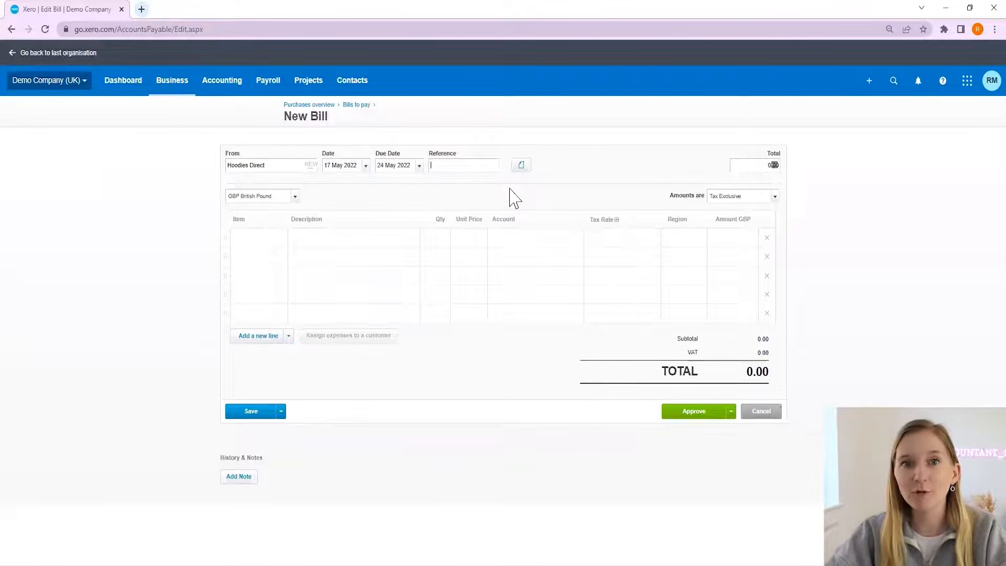
text(17052022)
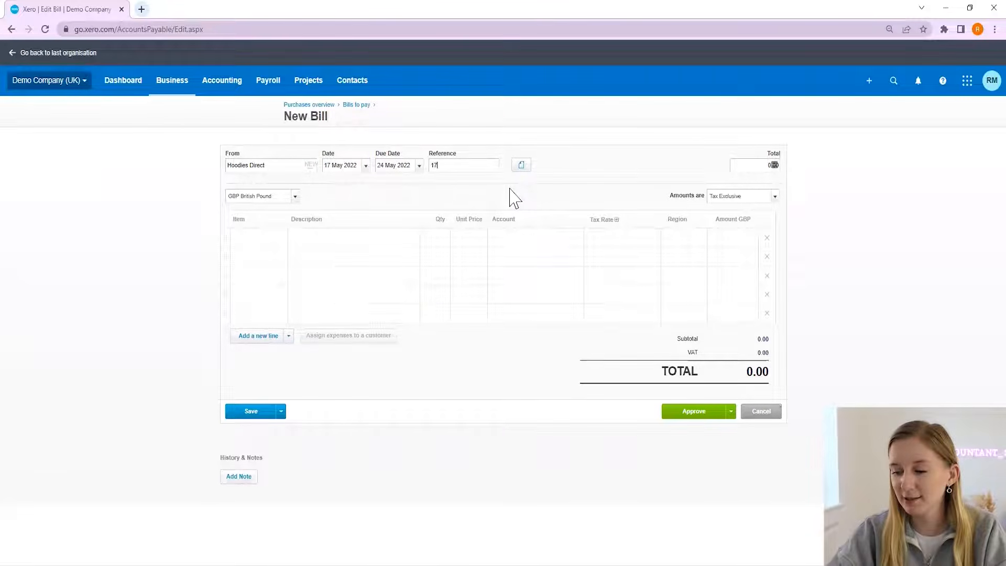
key(Tab)
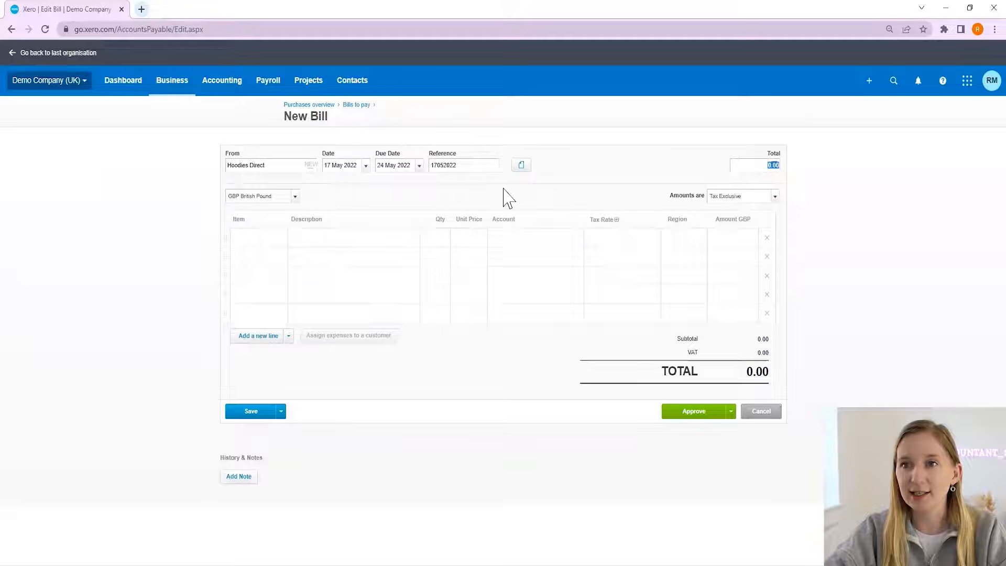
- Fill in the first bill line as "5 x Hoodies with logo on" with quantity 5 and unit price 15.00
click(334, 244)
text(5)
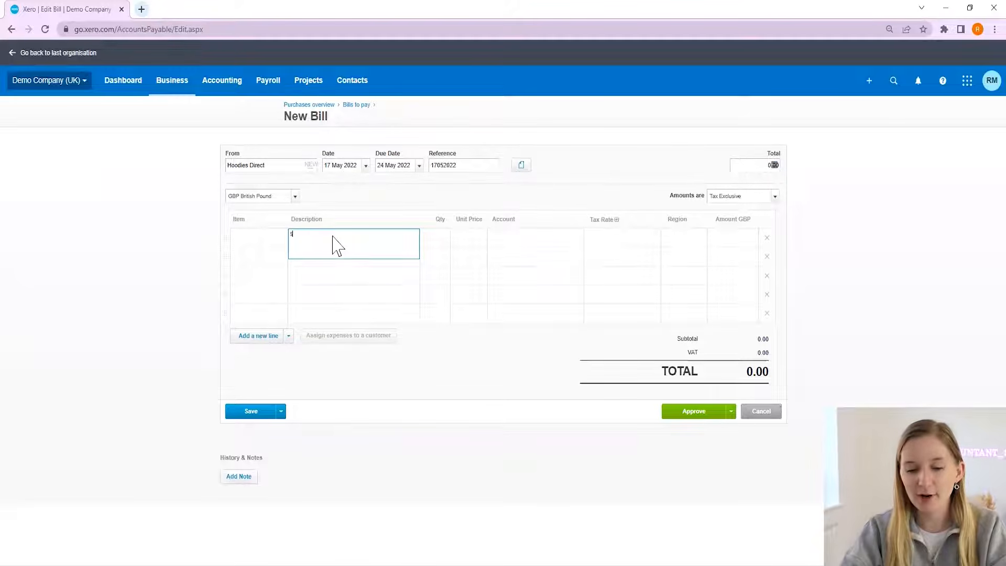
text( x Hoodies with logo on)
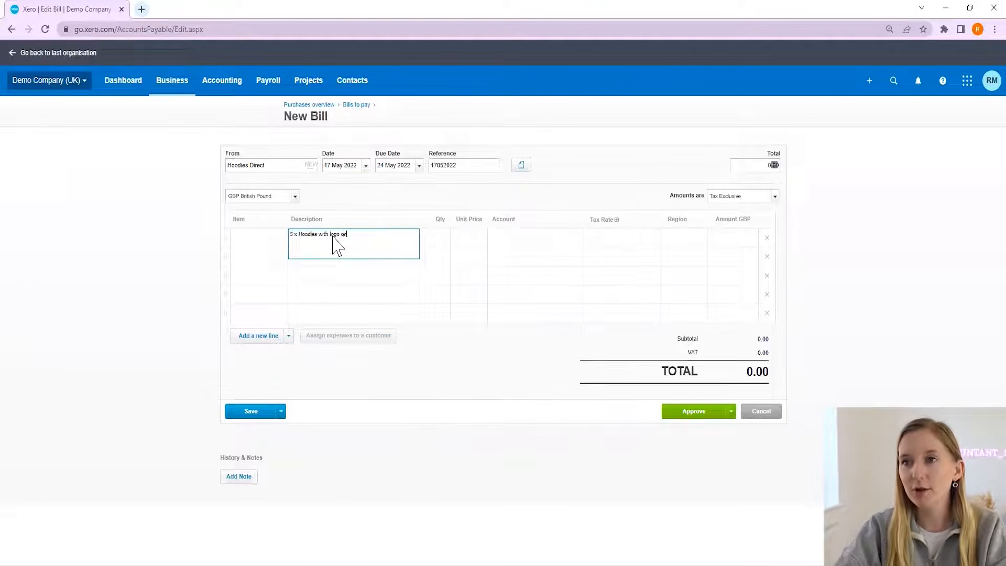
key(Tab)
text(5)
key(Tab)
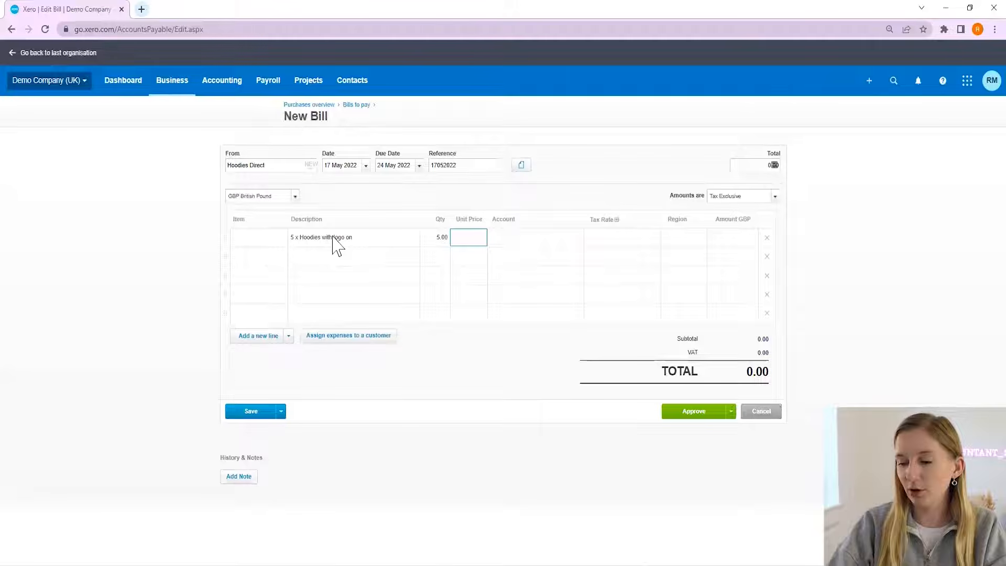
key(Tab)
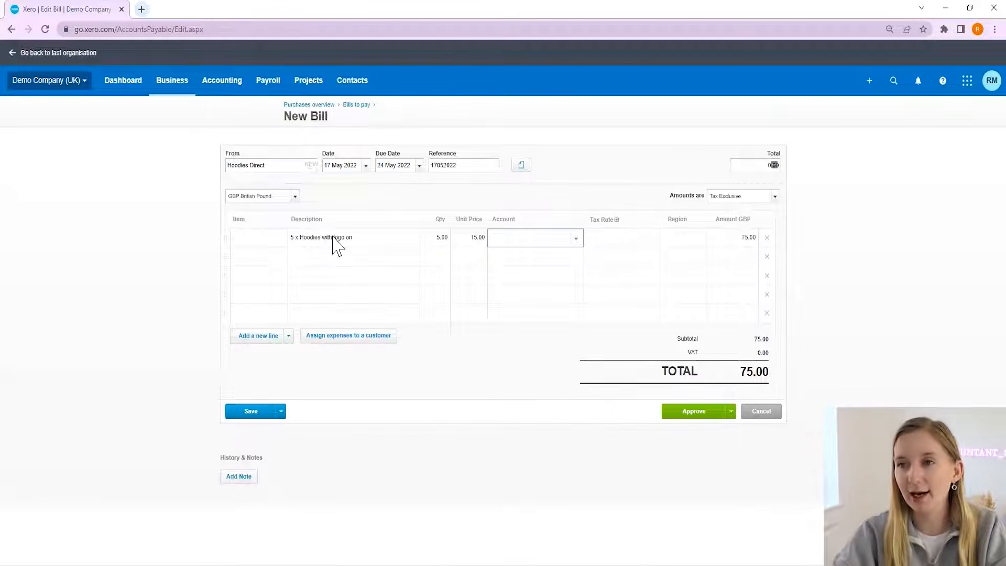
click(576, 240)
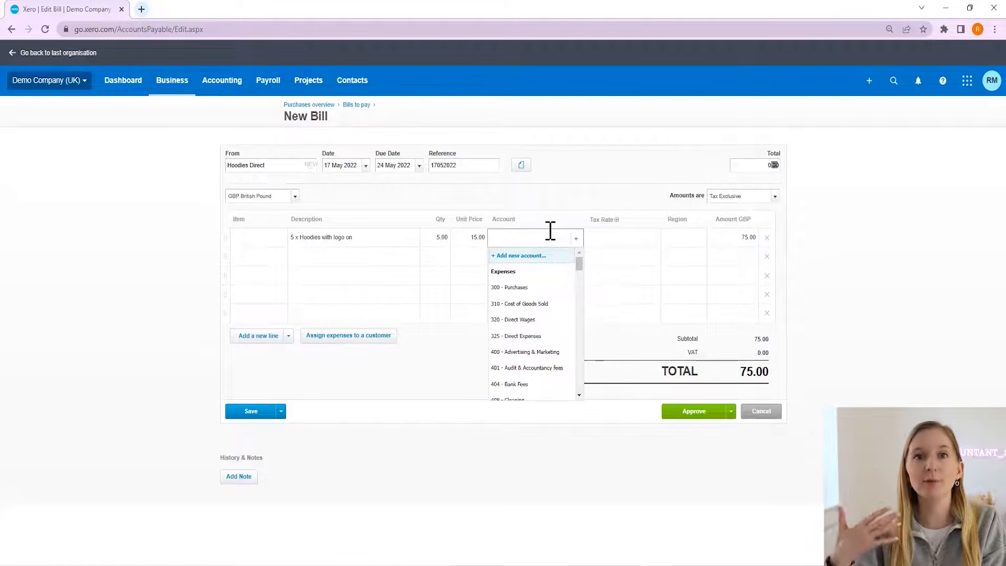
text(dv)
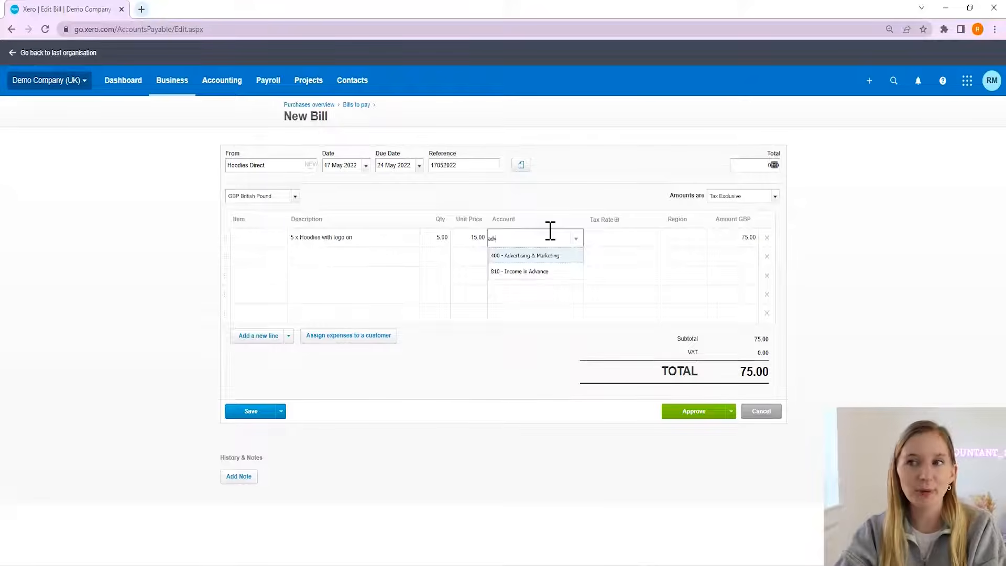
key(BackSpace)
key(BackSpace)
key(BackSpace)
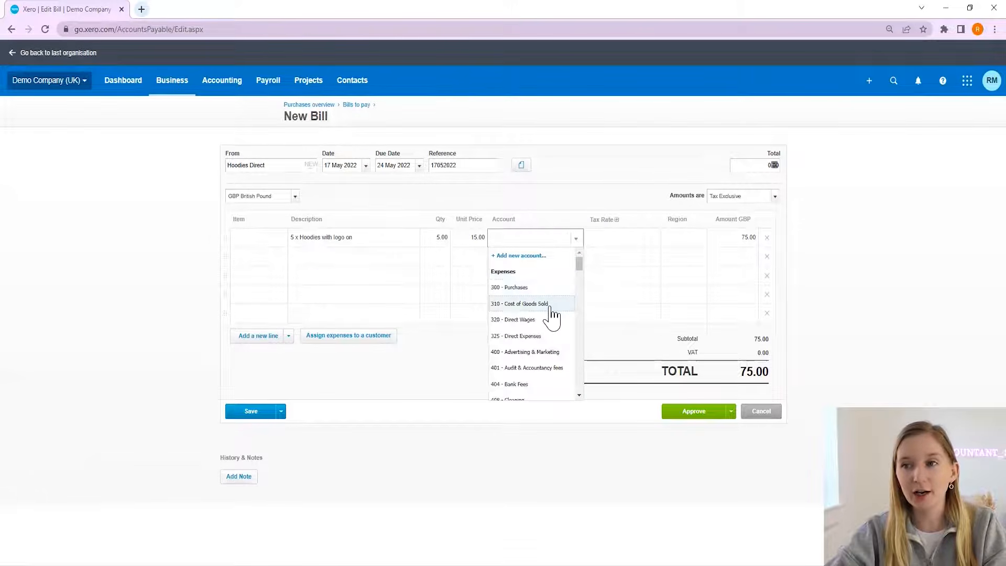
- Assign the hoodies line to the account 300 - Purchases
scroll(552, 315, down, 5)
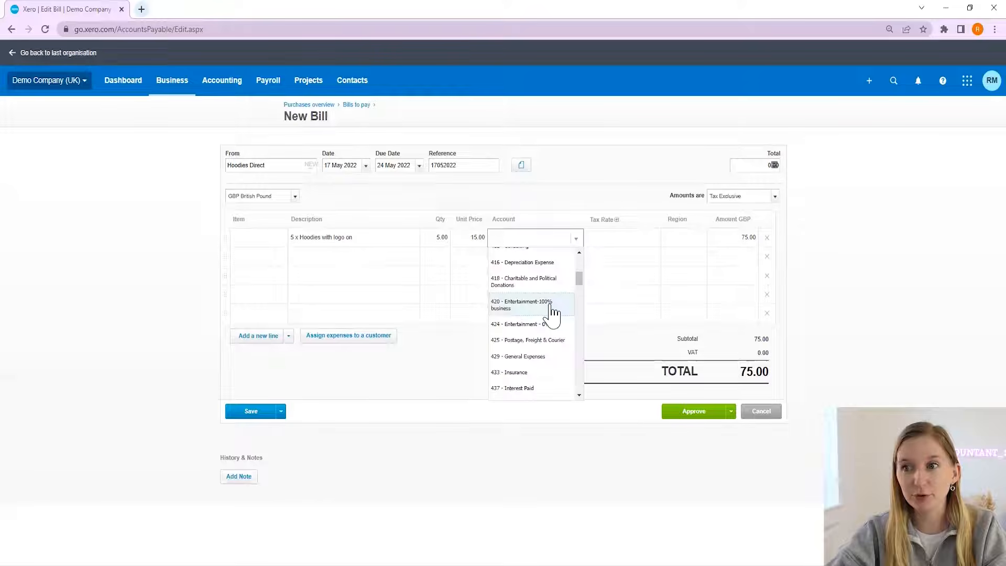
scroll(553, 314, down, 2)
scroll(555, 314, down, 2)
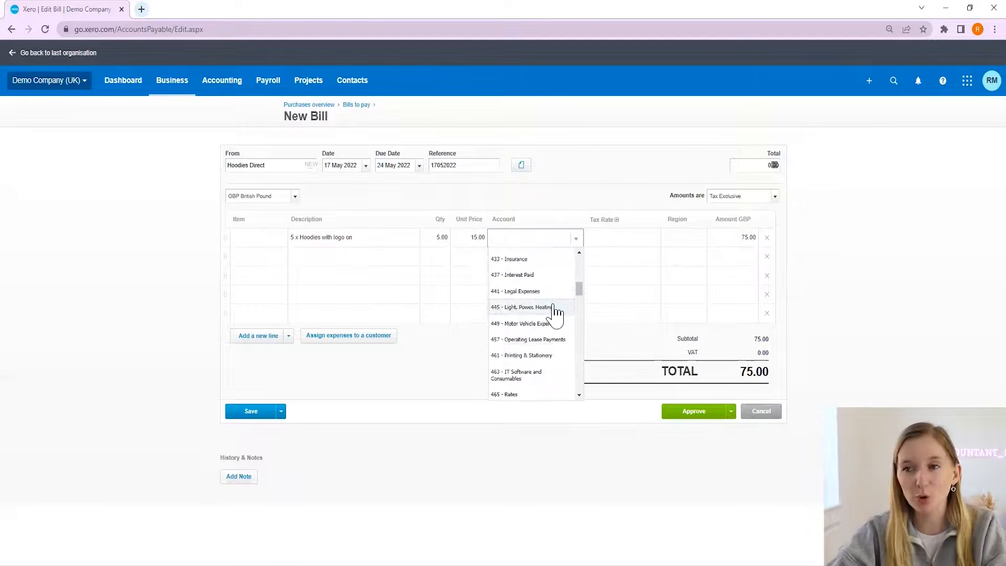
scroll(556, 314, down, 5)
scroll(560, 314, down, 2)
scroll(561, 320, down, 2)
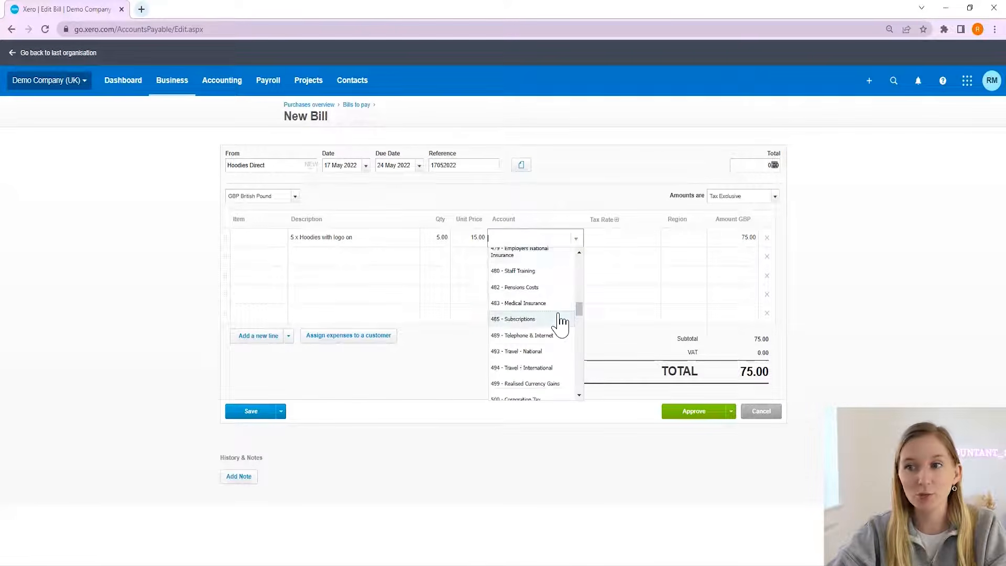
scroll(560, 322, down, 2)
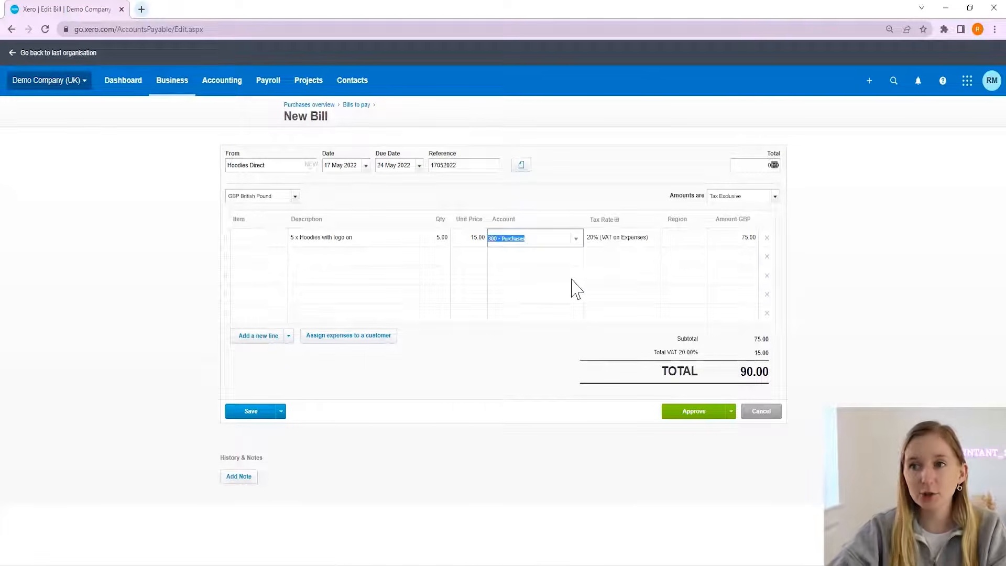
click(655, 244)
click(678, 244)
click(643, 262)
click(404, 261)
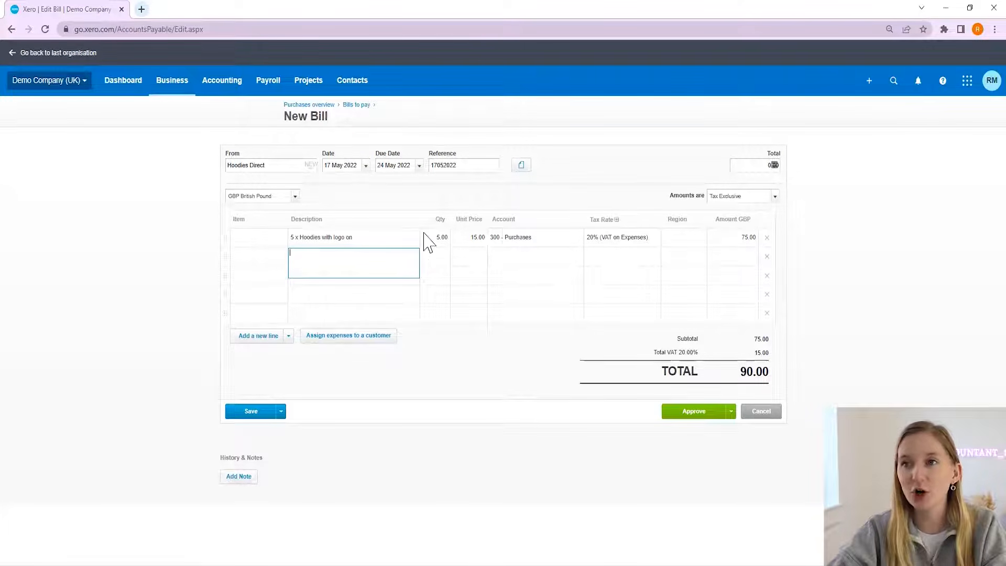
click(456, 238)
click(518, 239)
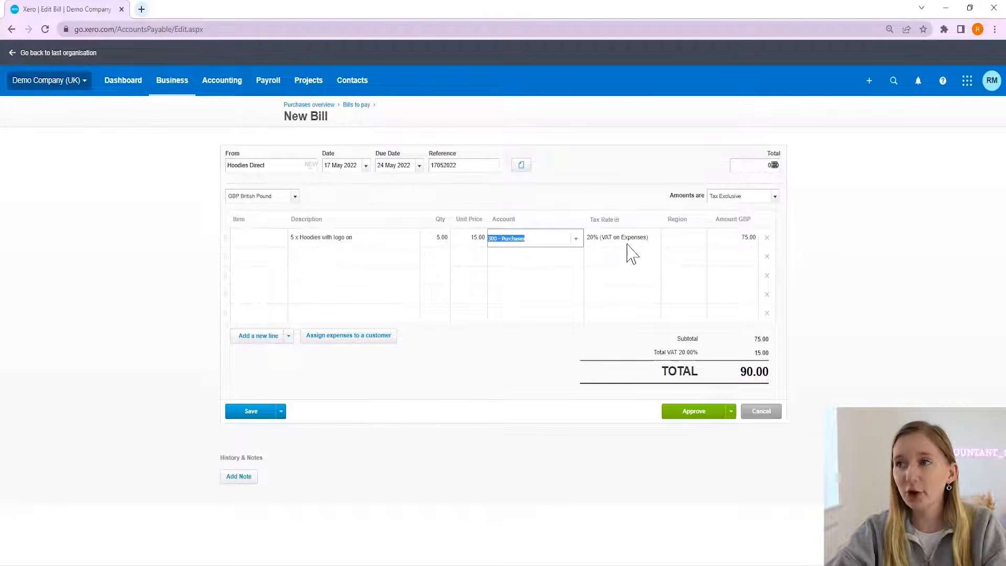
- Check the bill's related-file upload options and approve the bill without attaching a file
click(522, 168)
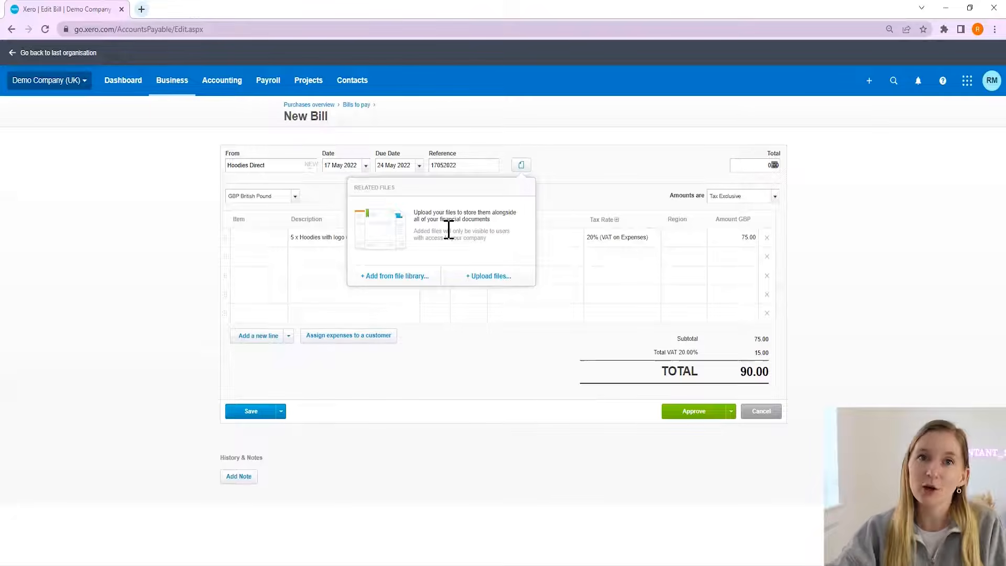
click(604, 181)
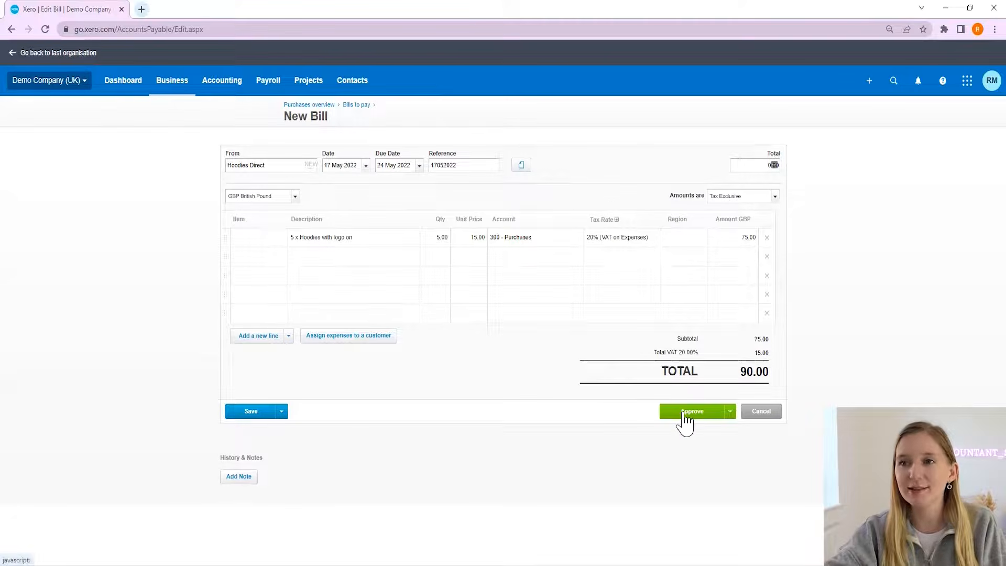
click(685, 414)
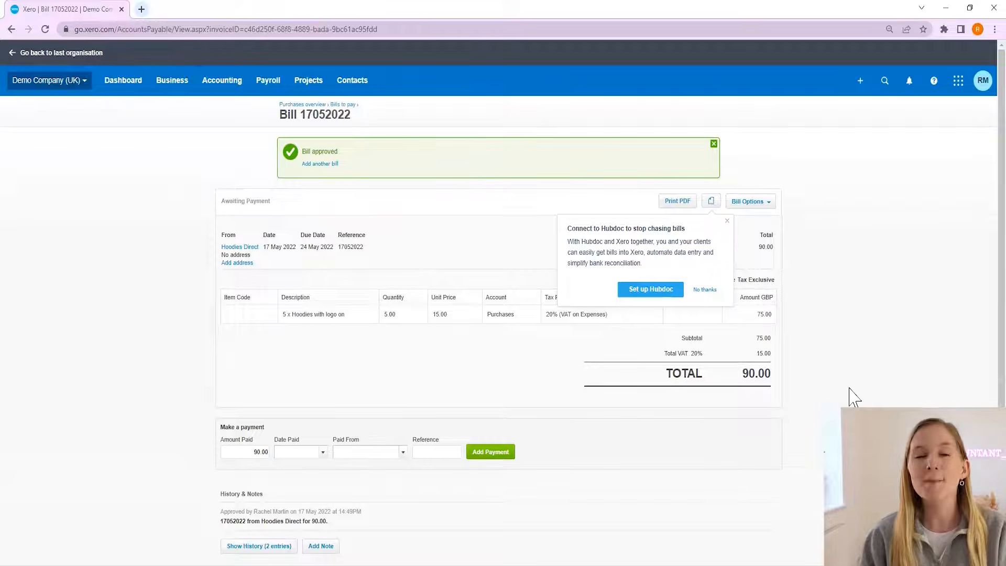
- Return to the company dashboard to view the Business Bank Account summary
click(222, 80)
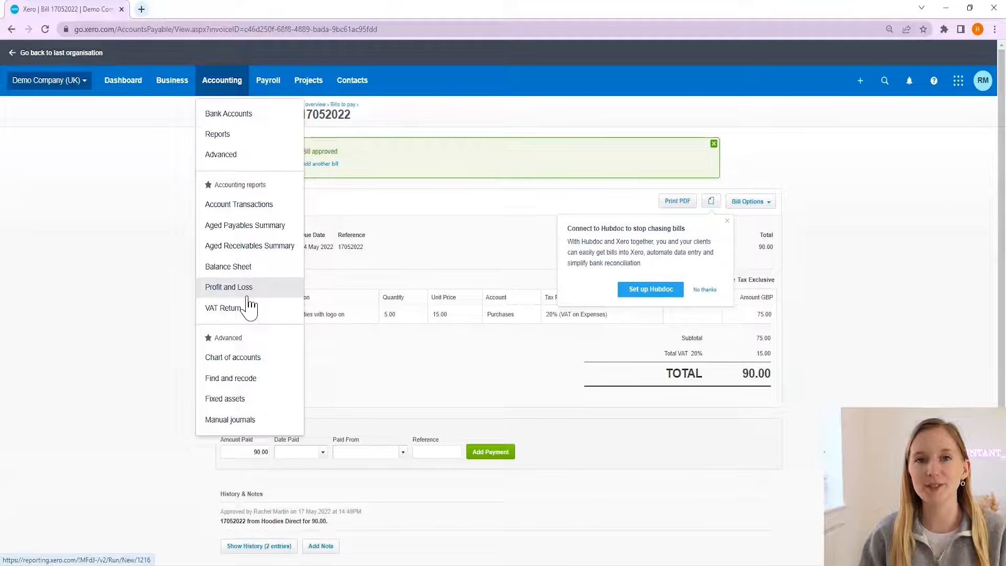
click(133, 163)
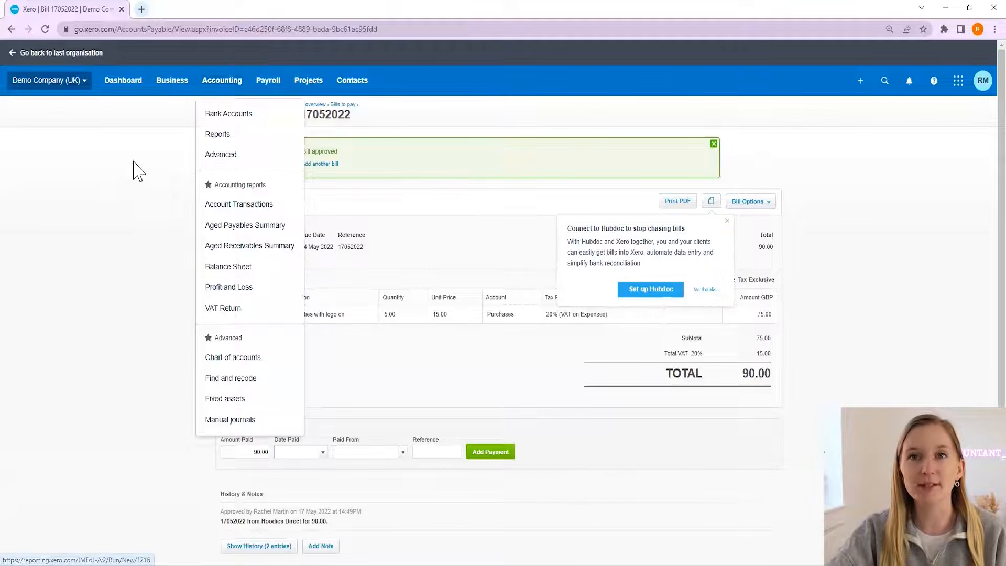
click(123, 83)
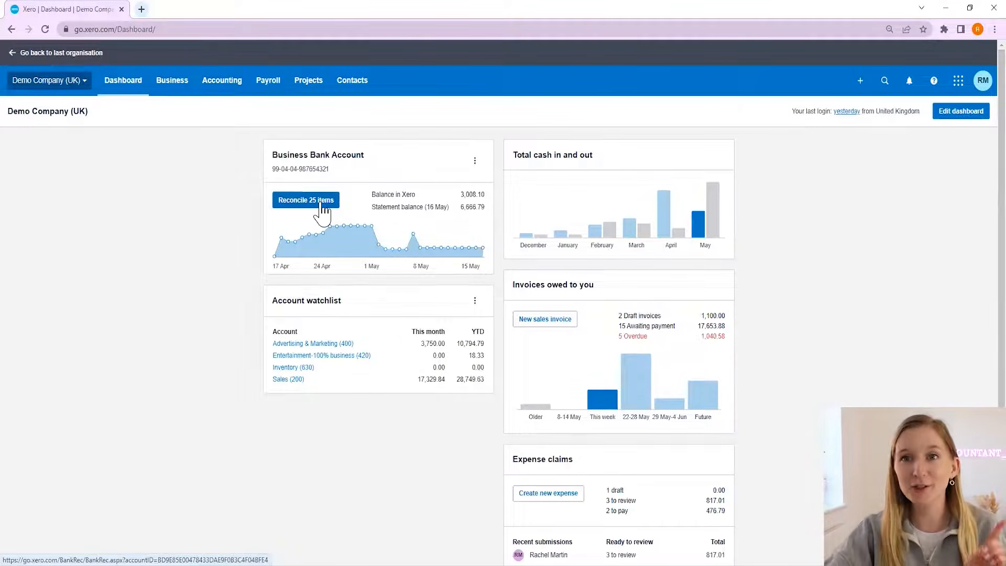
- Open the Profit and Loss report and review its date range, turnover and cost lines for this financial year
click(219, 85)
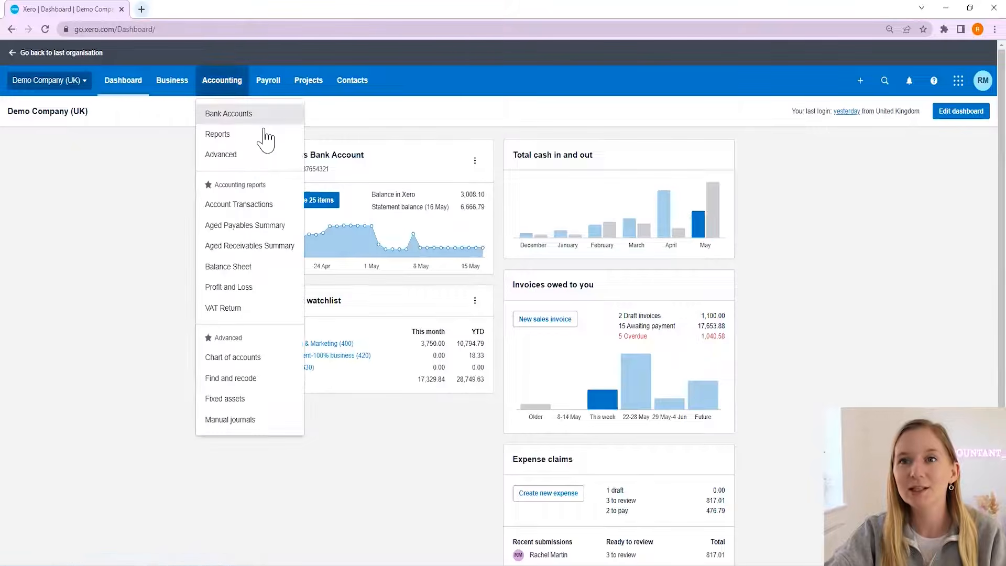
click(256, 294)
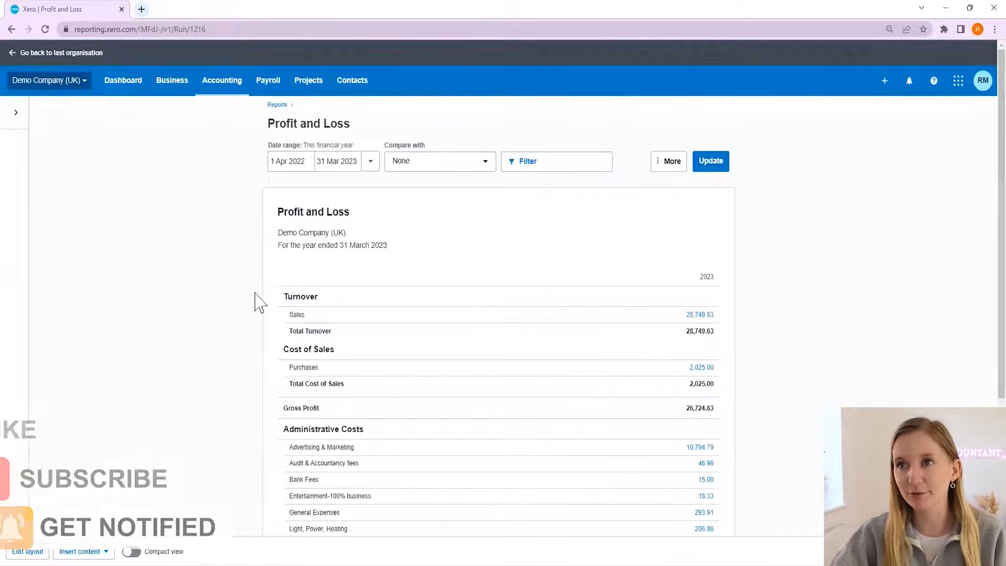
drag(355, 146, 269, 157)
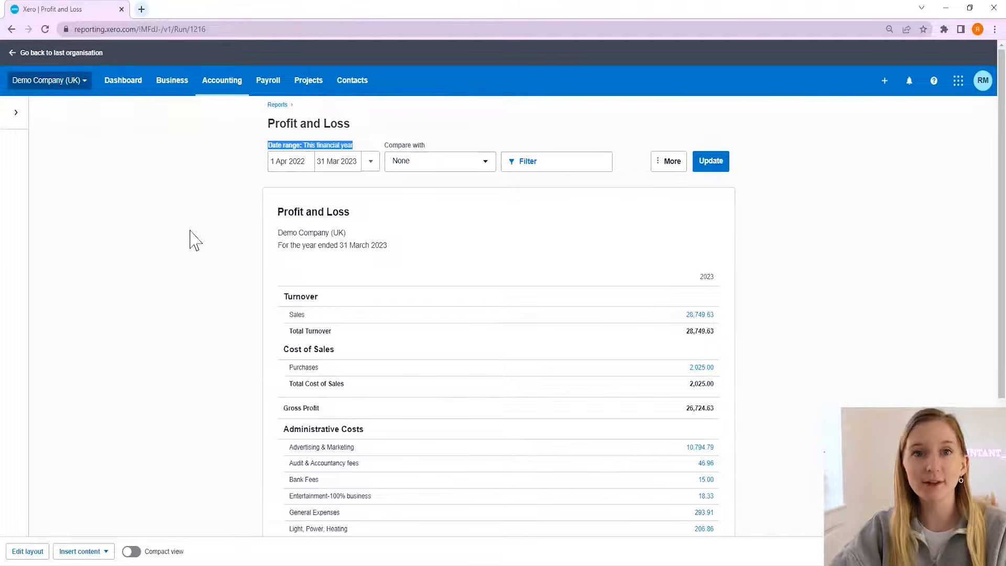
click(218, 199)
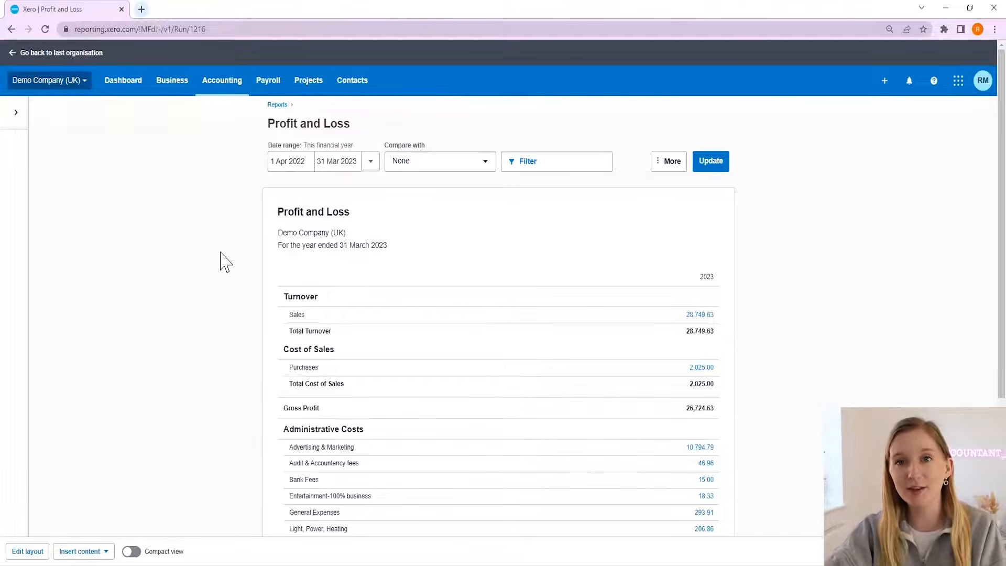
scroll(874, 225, down, 1)
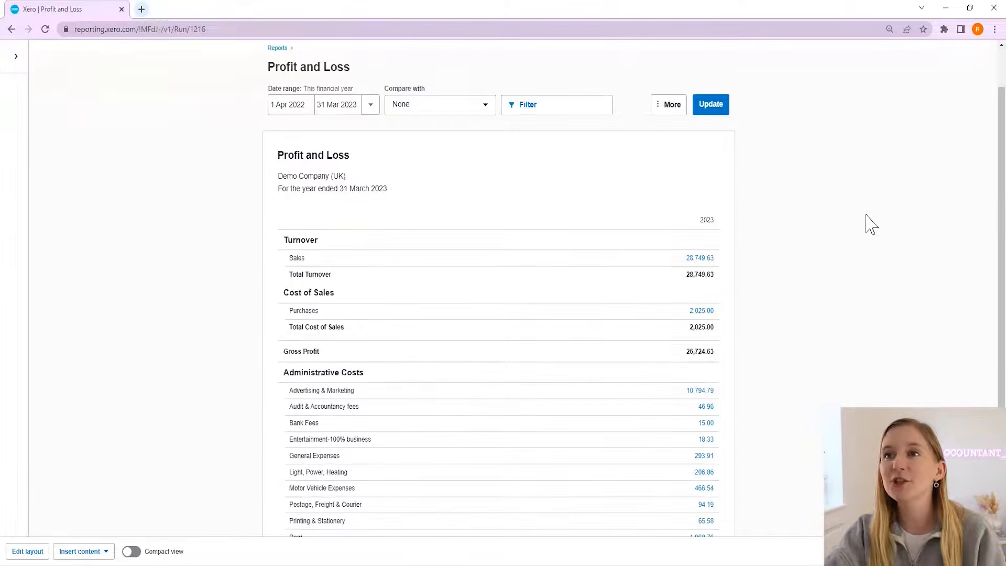
scroll(842, 229, down, 1)
scroll(844, 226, up, 1)
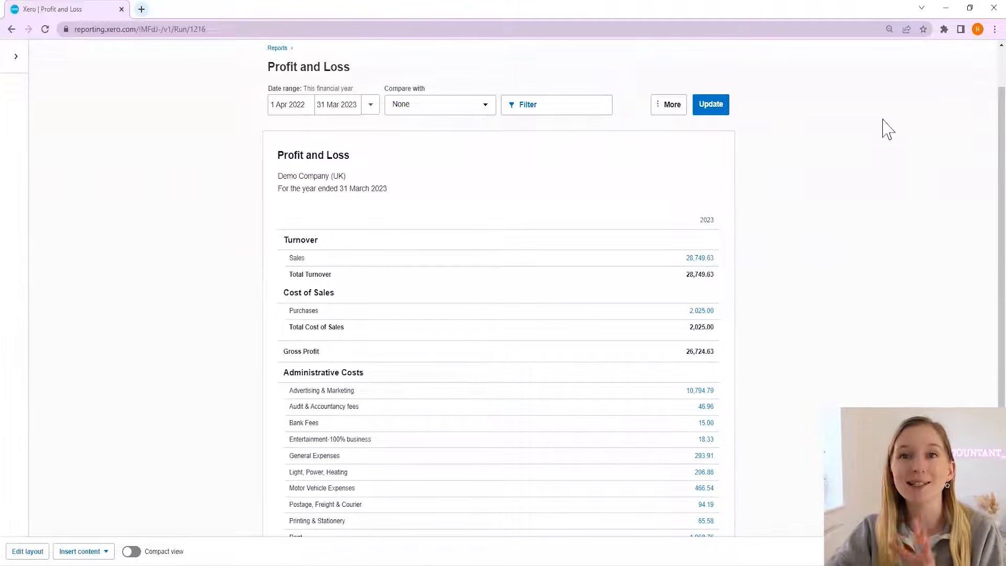
- Examine the Profit and Loss report from turnover through administrative costs to operating profit and profit after taxation
scroll(872, 262, down, 2)
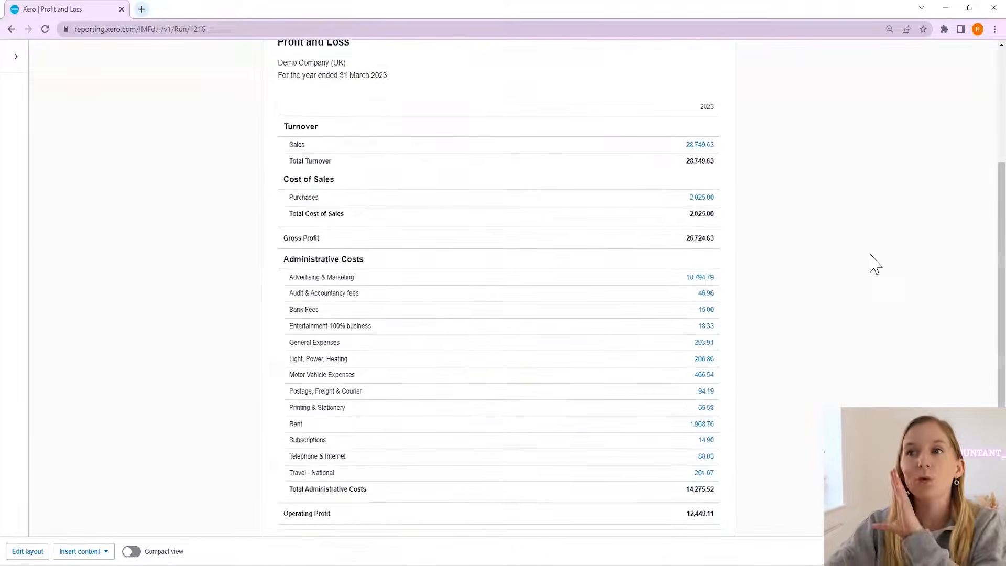
scroll(874, 261, down, 1)
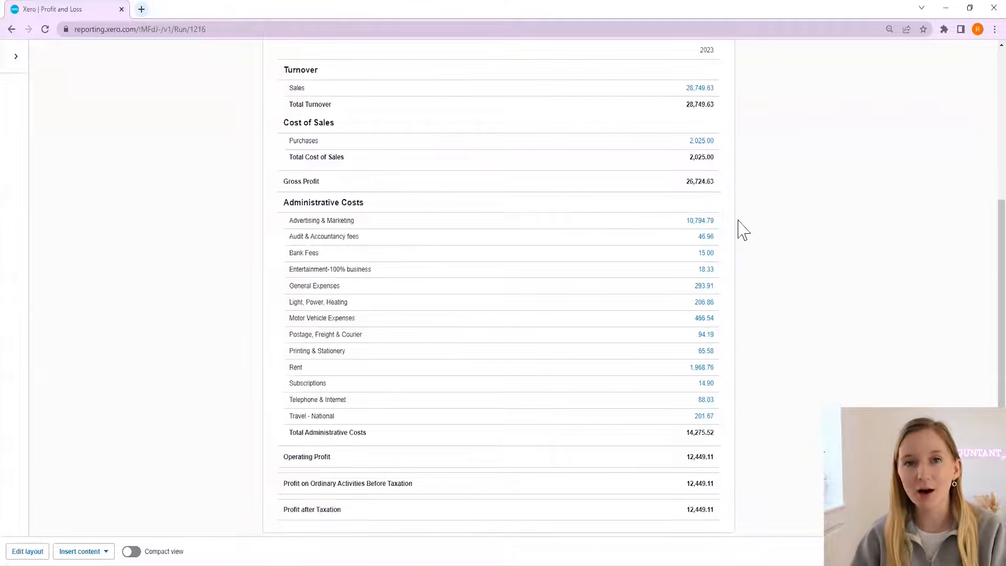
scroll(629, 399, down, 1)
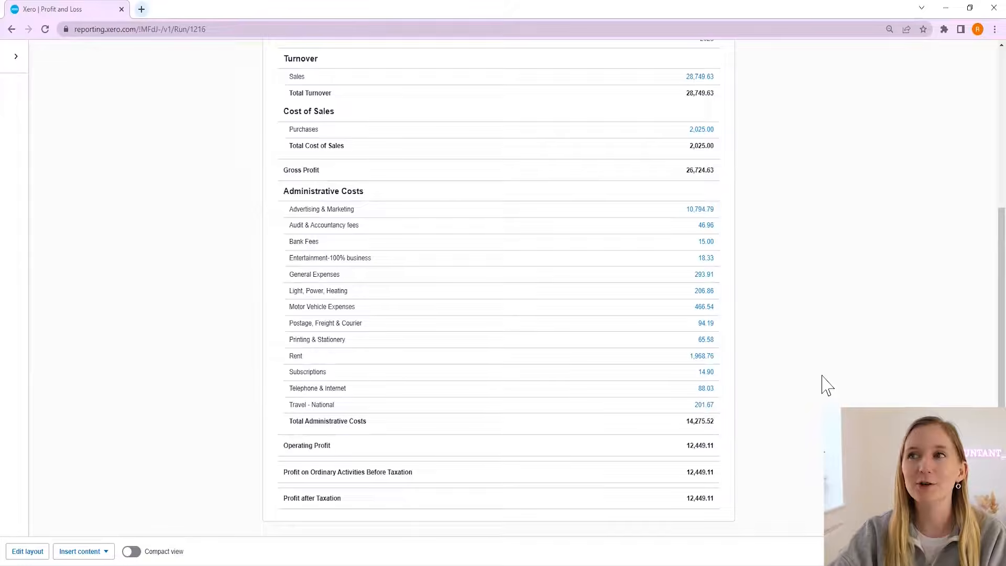
scroll(824, 386, up, 5)
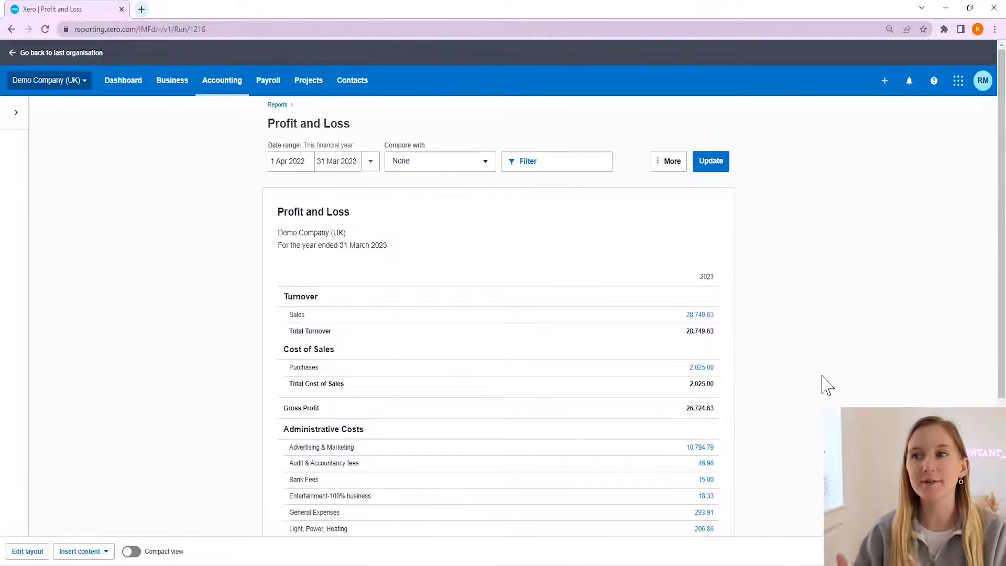
scroll(807, 390, down, 2)
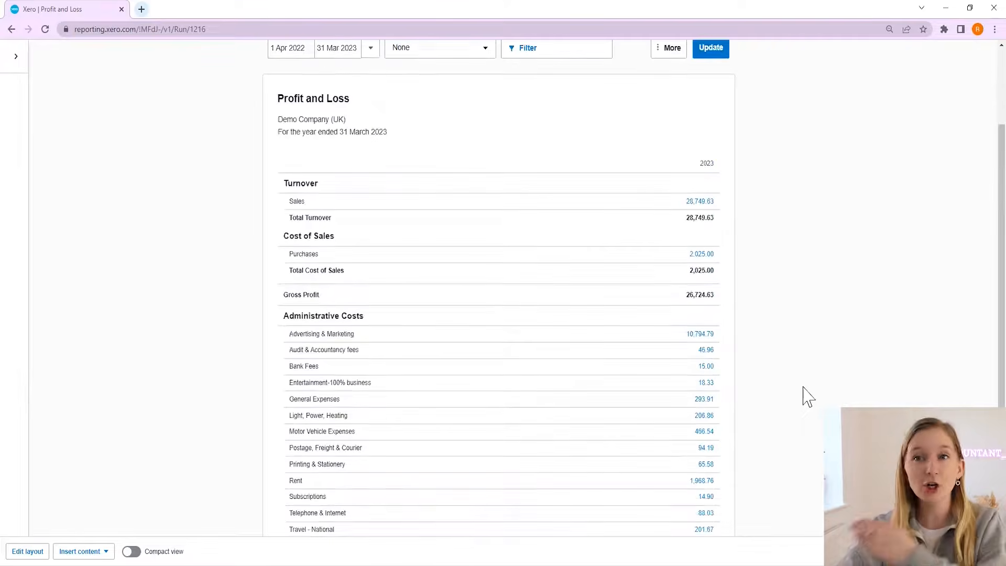
scroll(794, 382, down, 1)
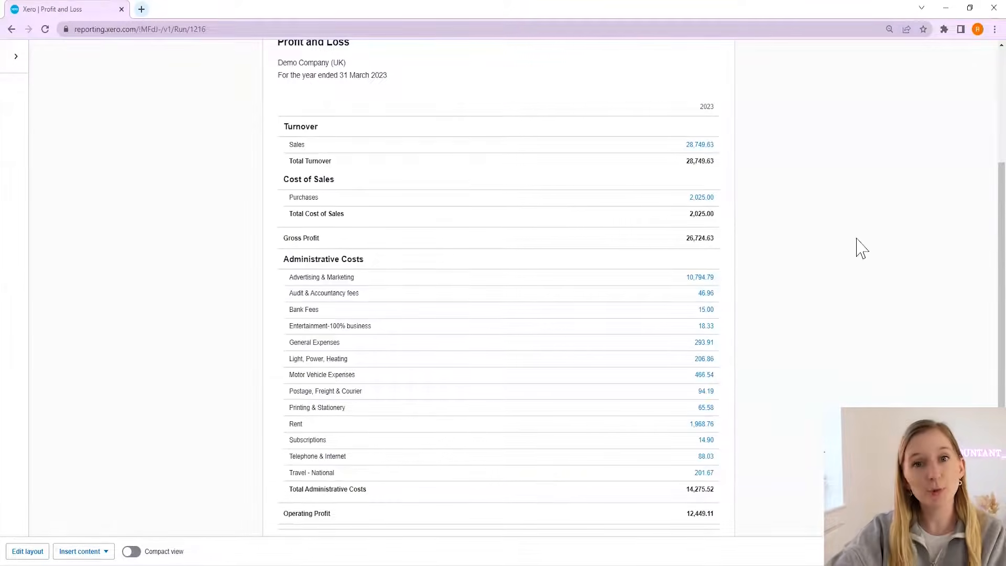
scroll(799, 228, down, 1)
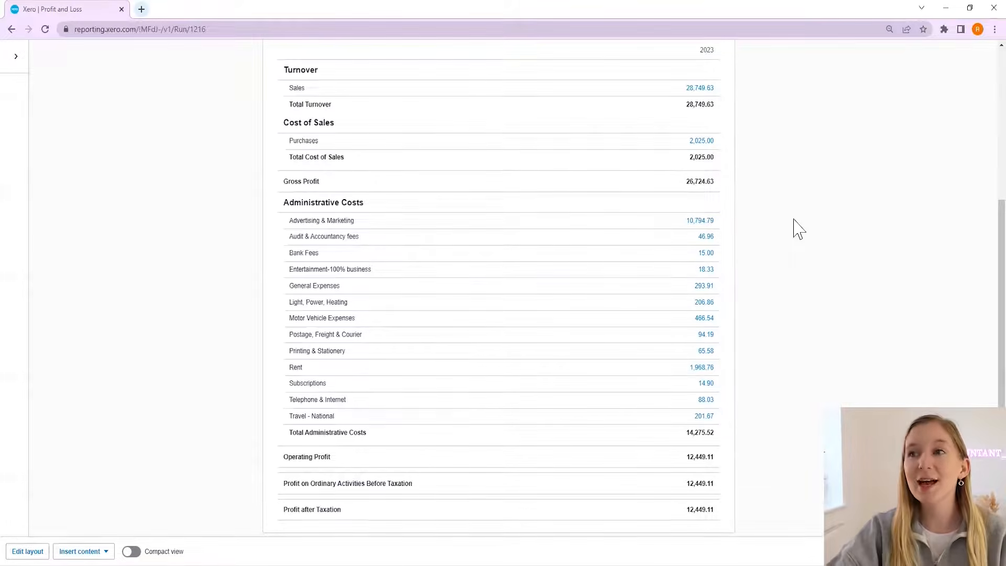
scroll(793, 219, down, 1)
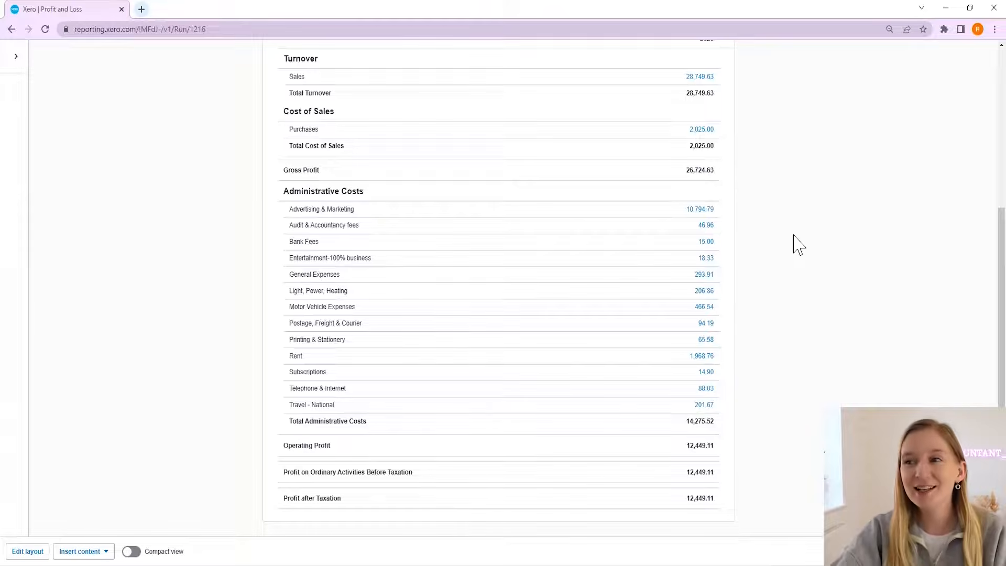
scroll(797, 243, up, 6)
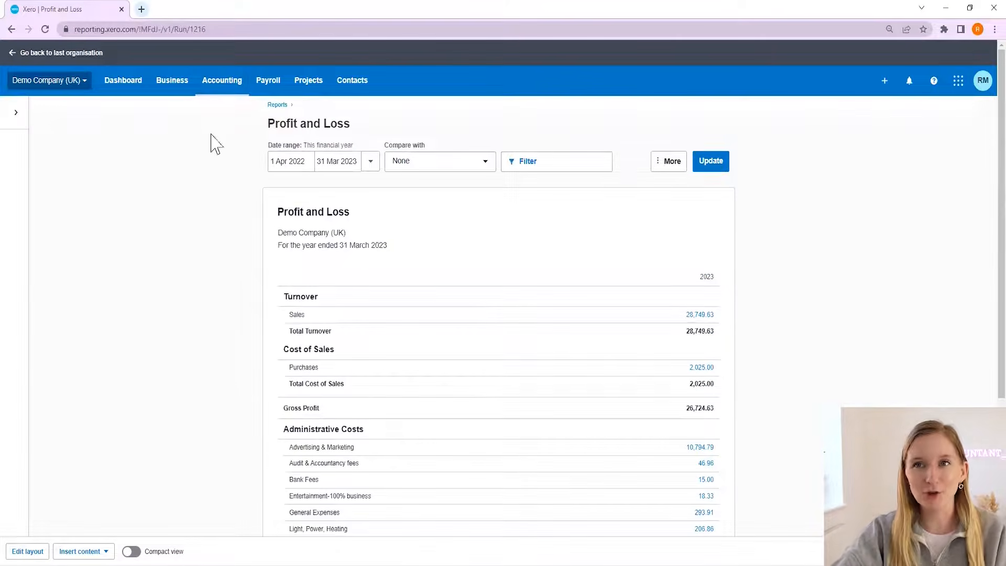
- Open the Balance Sheet report and review its assets, creditors, net assets, and capital and reserves
click(212, 91)
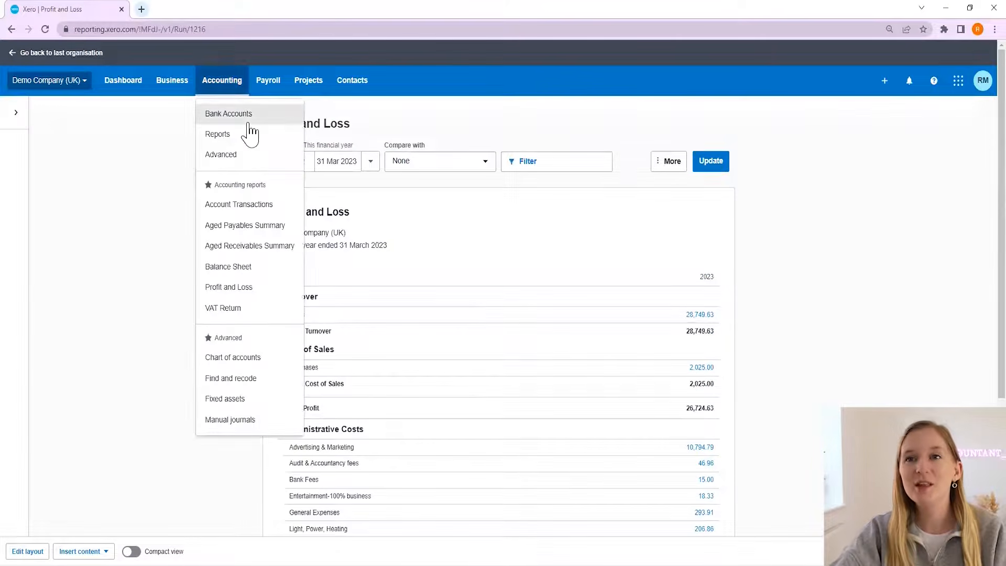
click(251, 268)
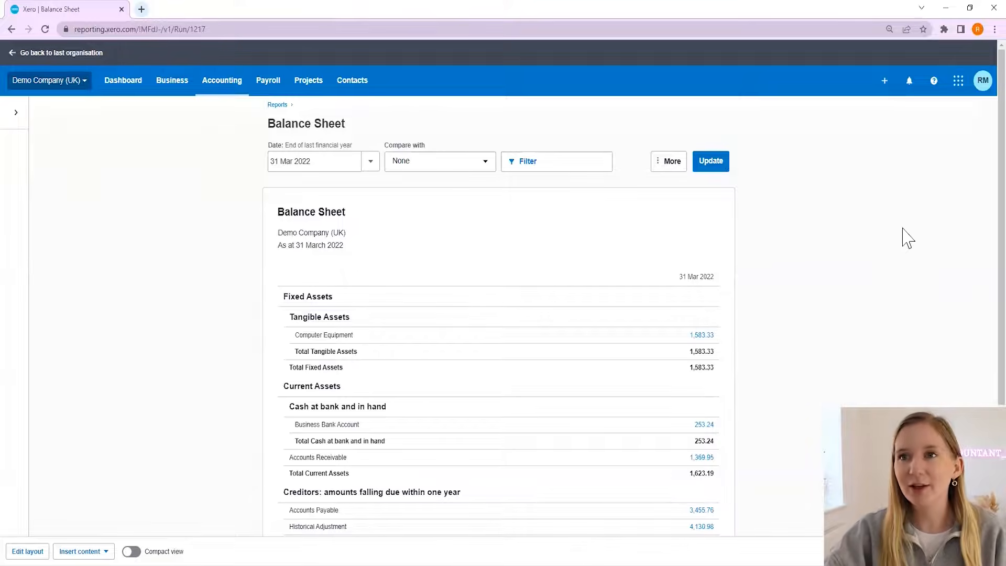
scroll(842, 285, down, 2)
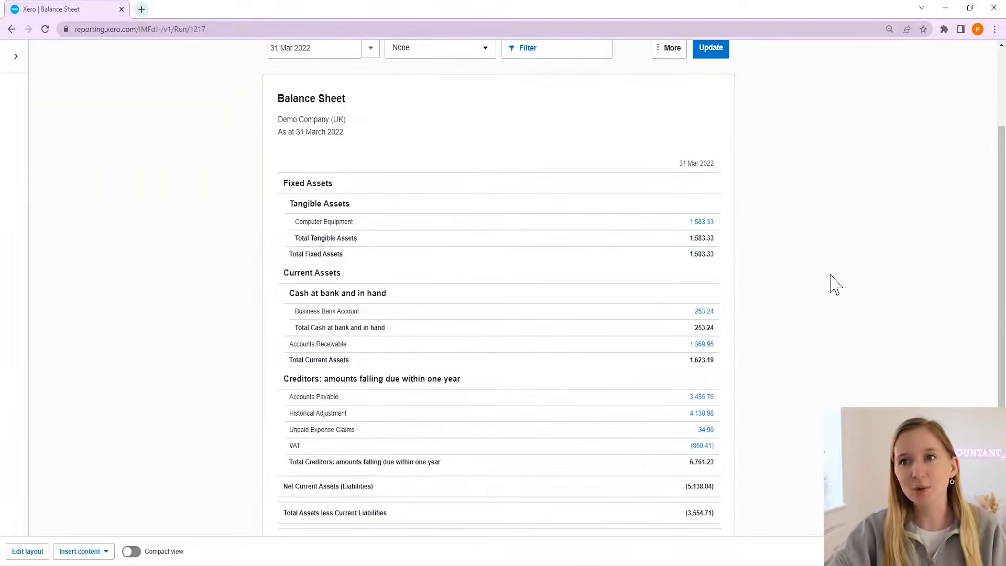
scroll(797, 314, down, 1)
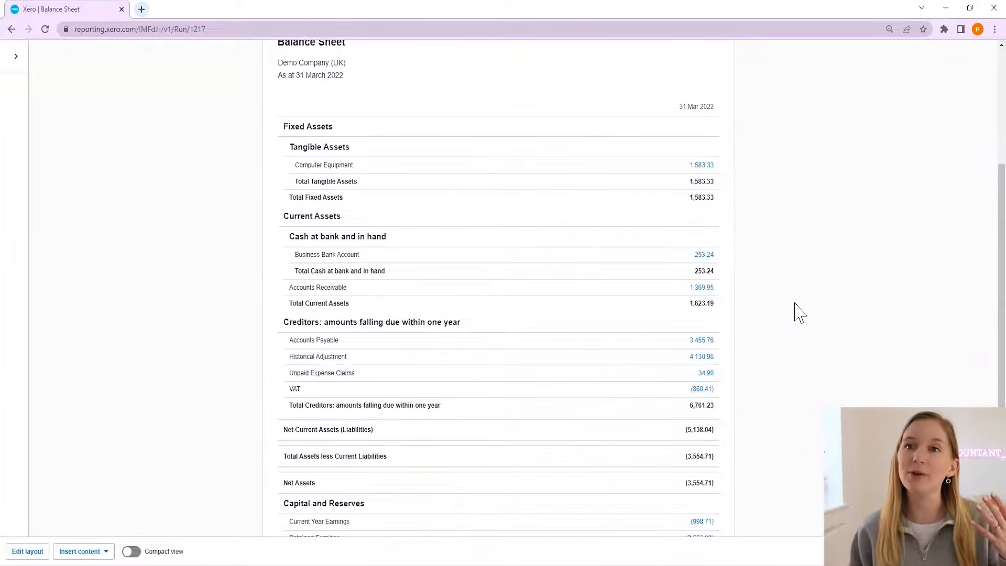
scroll(799, 312, down, 1)
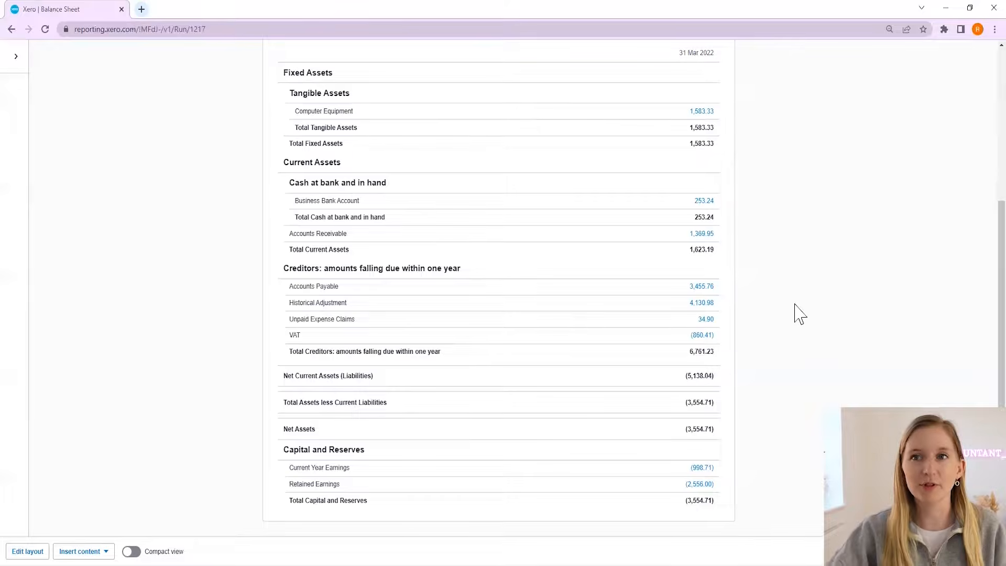
scroll(800, 314, up, 5)
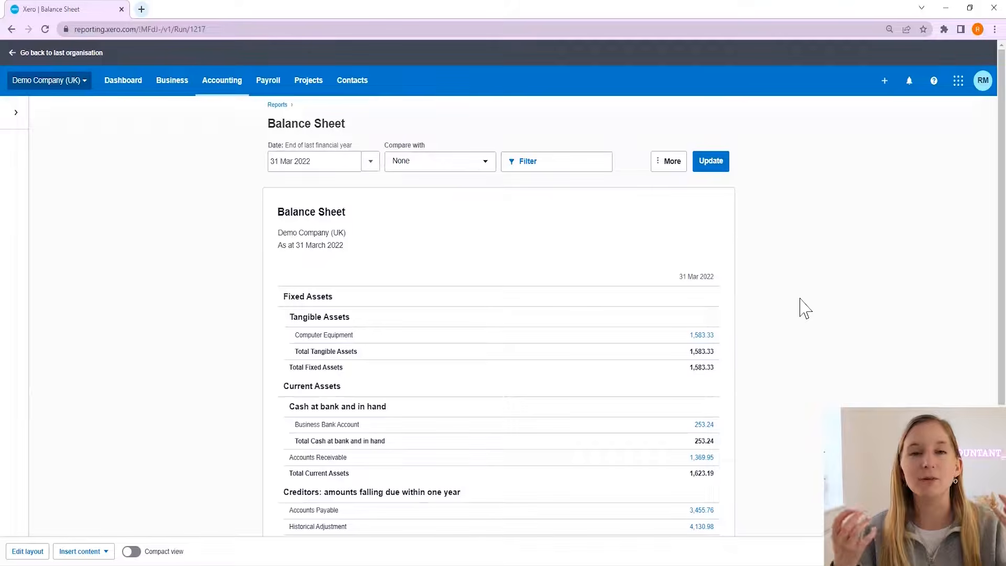
- Open the Aged Receivables Summary and review the outstanding customer balances by ageing period
click(221, 80)
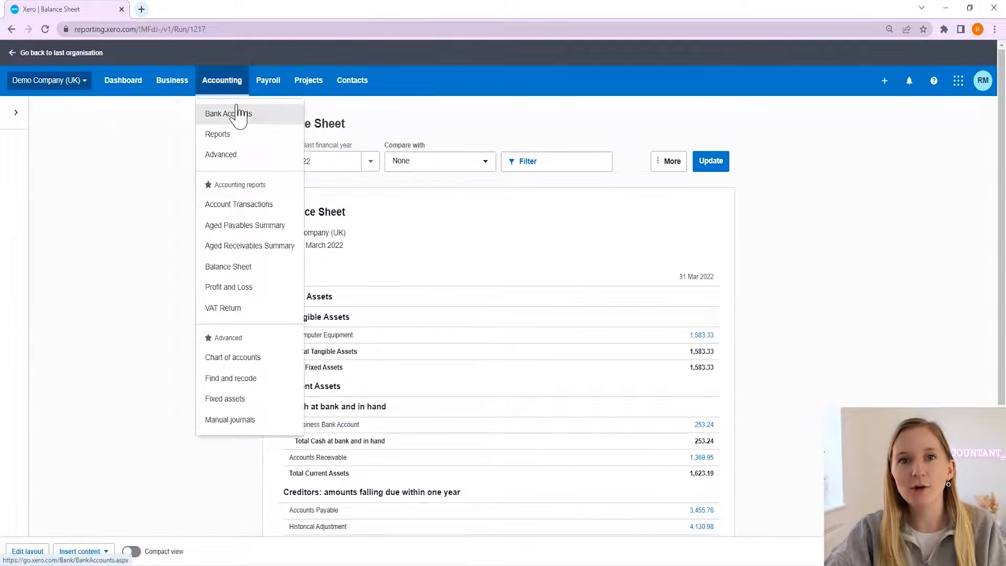
click(257, 248)
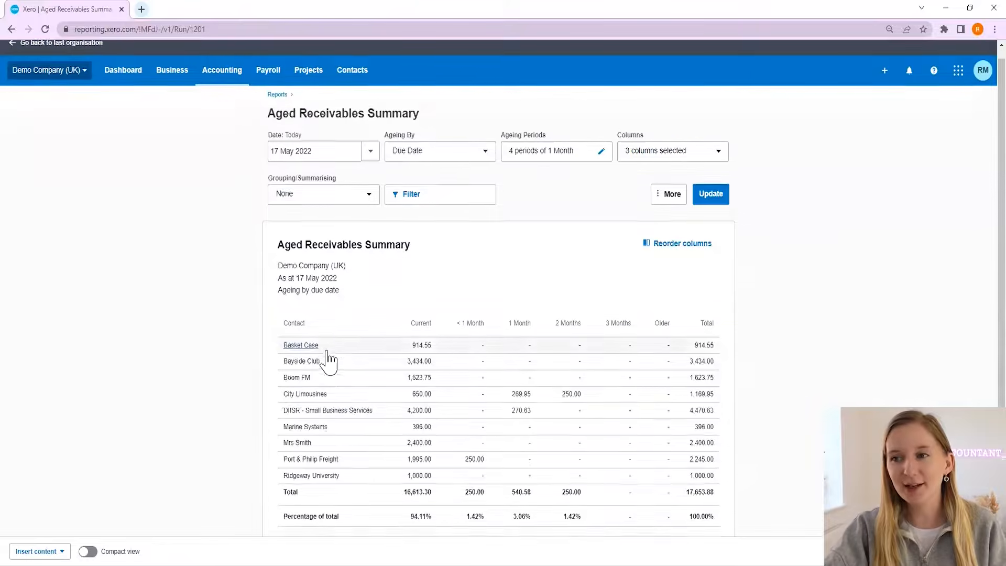
scroll(314, 403, down, 1)
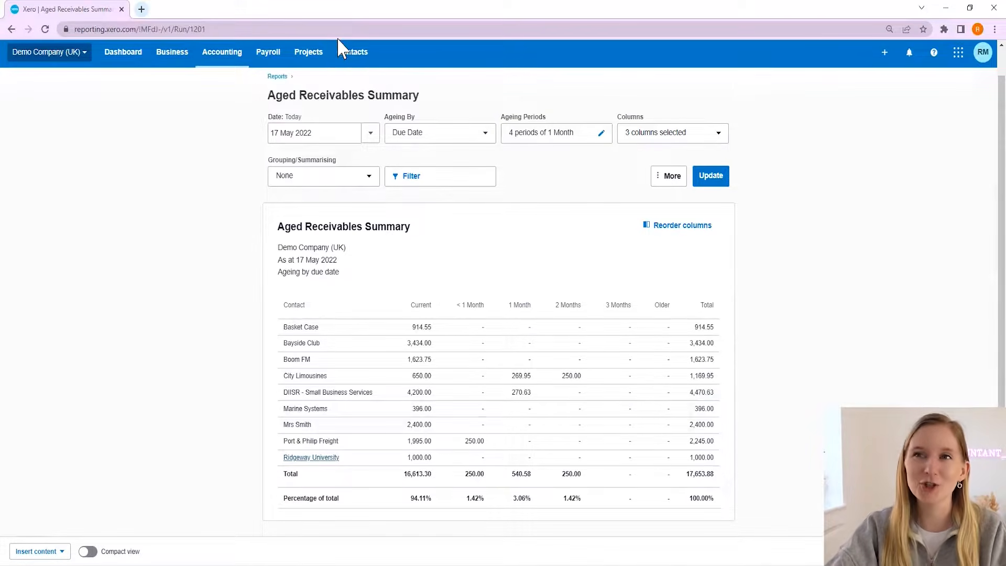
- View the Customers list, switch to all contacts, and look through the amounts owed to and by each contact
click(345, 58)
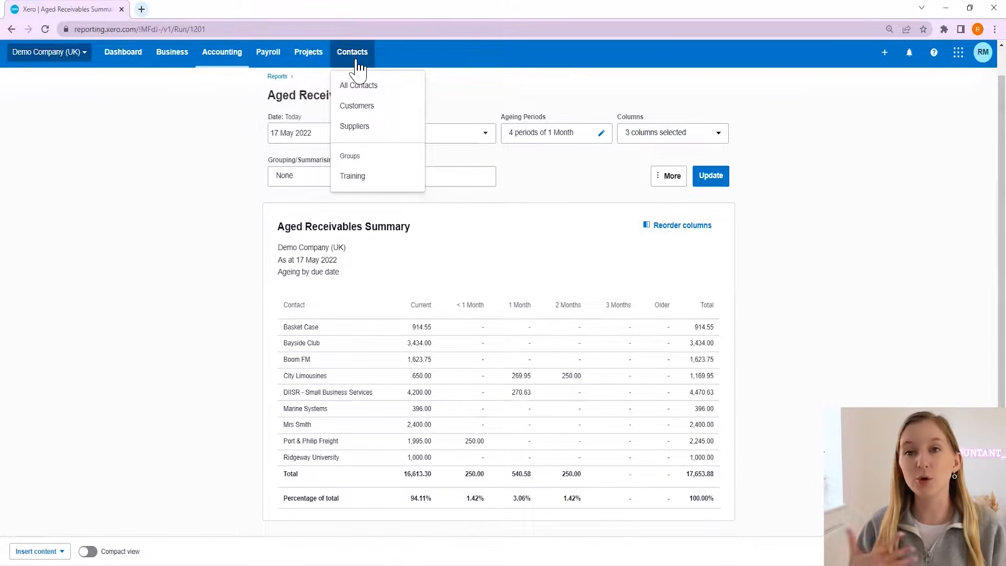
click(354, 105)
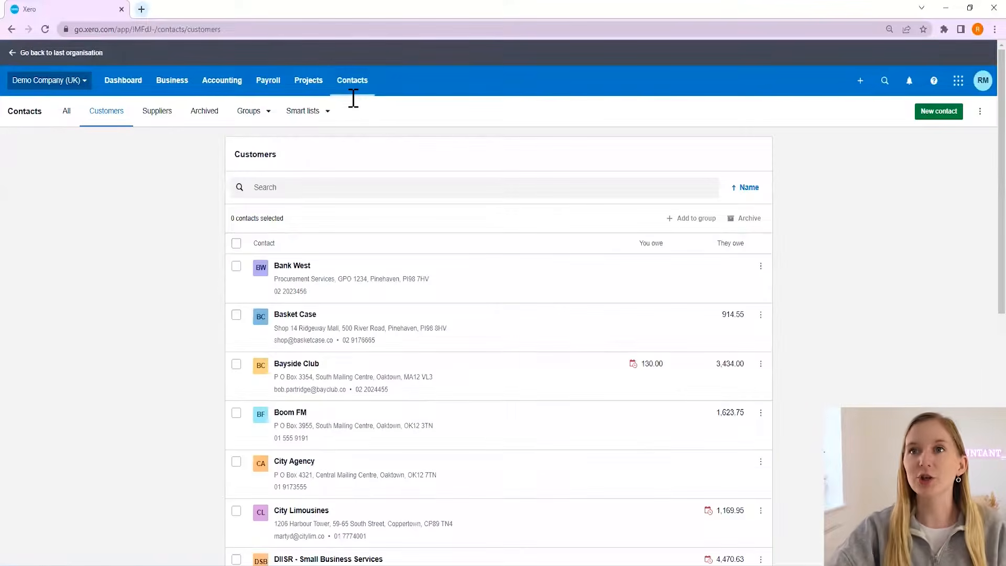
click(354, 85)
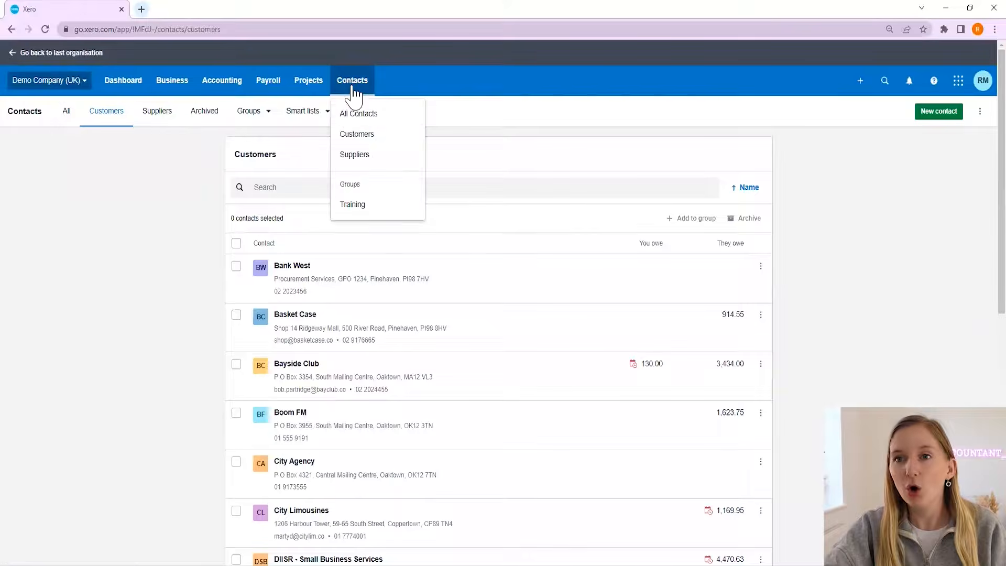
click(350, 115)
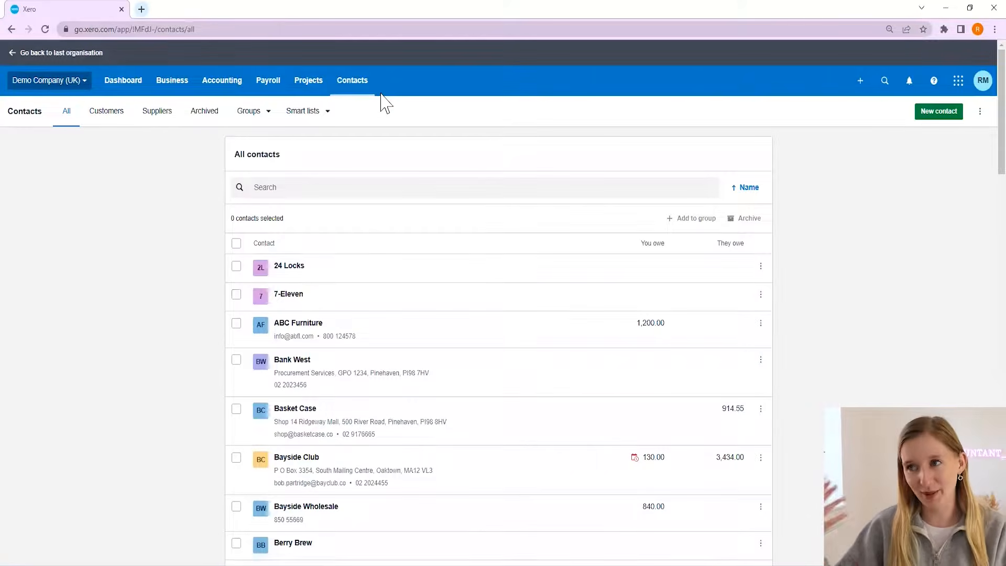
scroll(733, 220, down, 1)
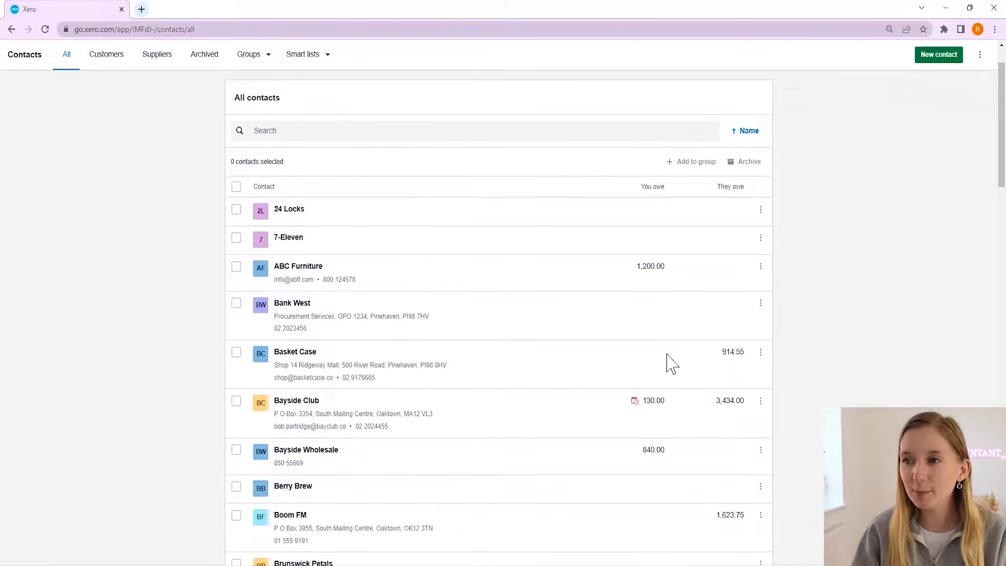
mouse_move(635, 403)
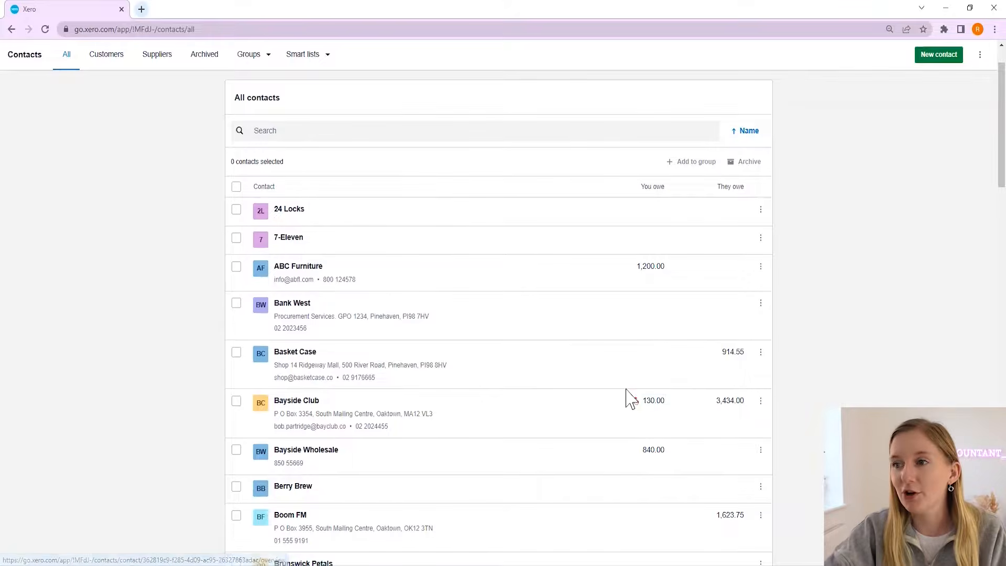
scroll(629, 400, down, 3)
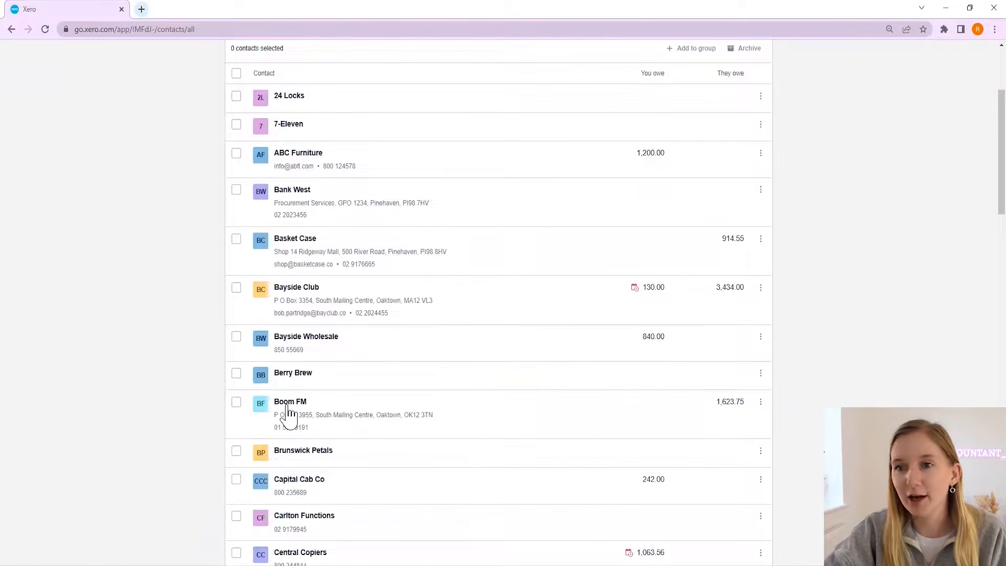
- Open the Boom FM contact and review its invoice awaiting payment, money-in chart and activity history
click(348, 422)
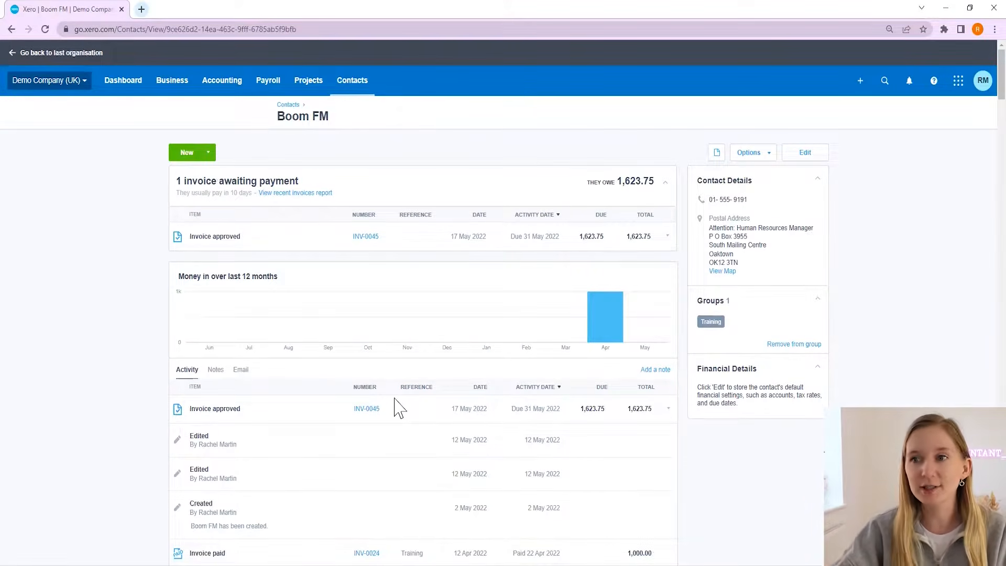
scroll(399, 408, down, 2)
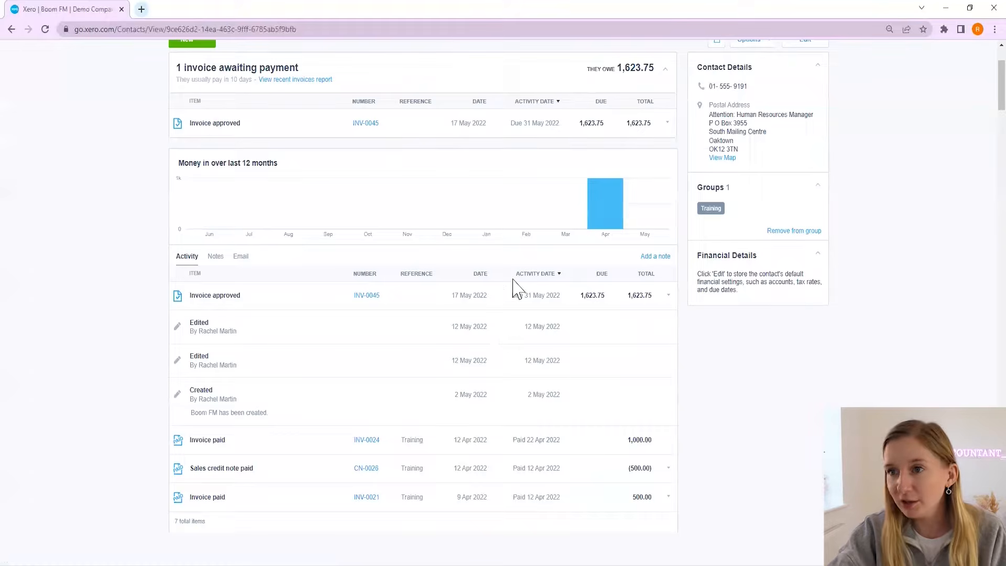
scroll(516, 283, down, 1)
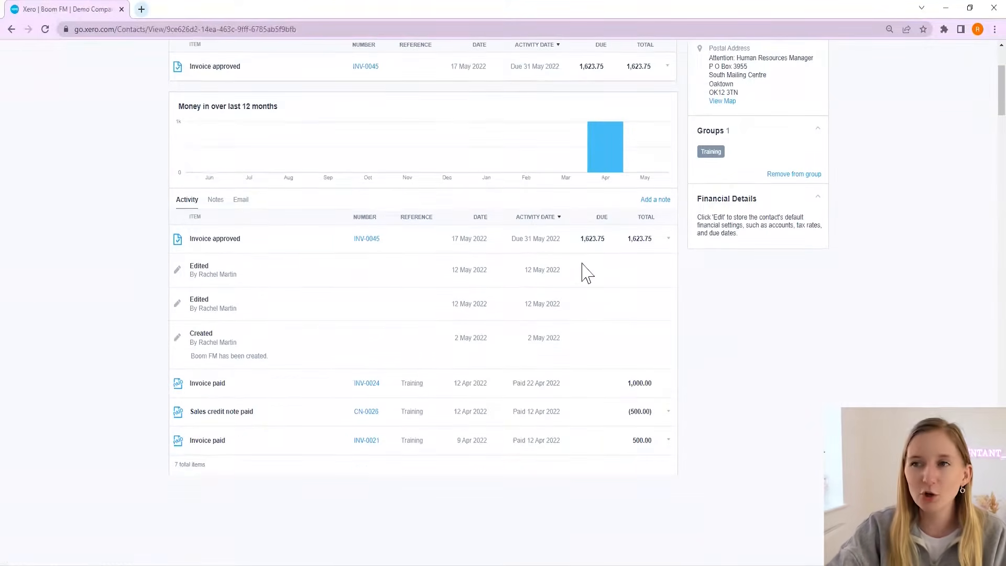
scroll(586, 272, up, 3)
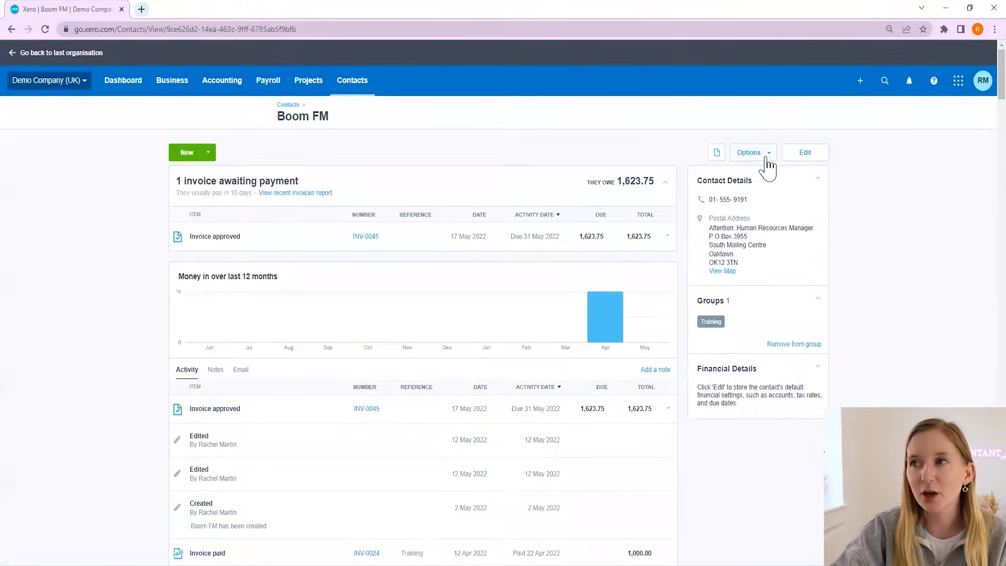
- Open Boom FM's activity statement, update its period to 1 Jan 2022 through 17 May 2022, and check the balance due
click(766, 160)
click(743, 175)
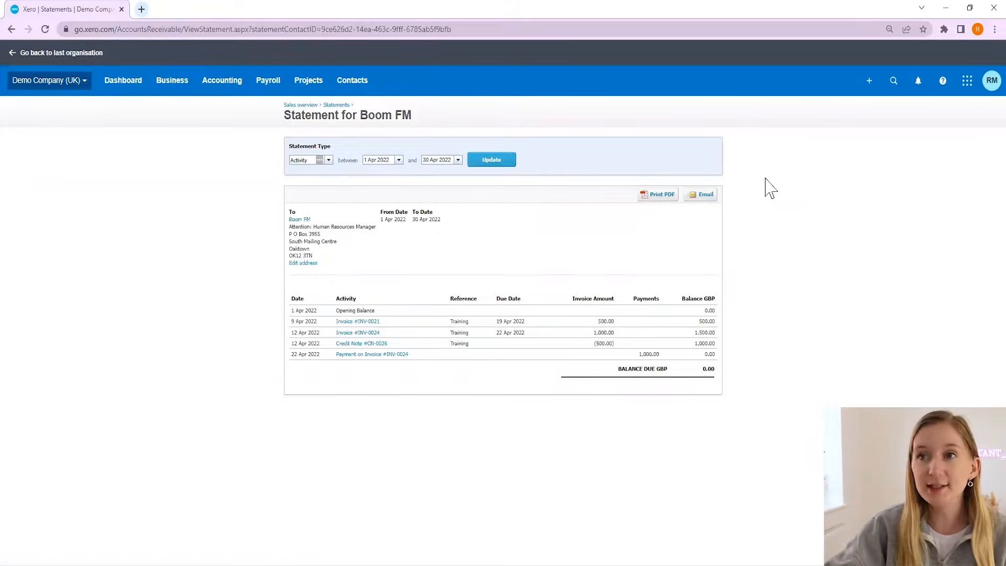
drag(390, 160, 341, 162)
text(01/01/)
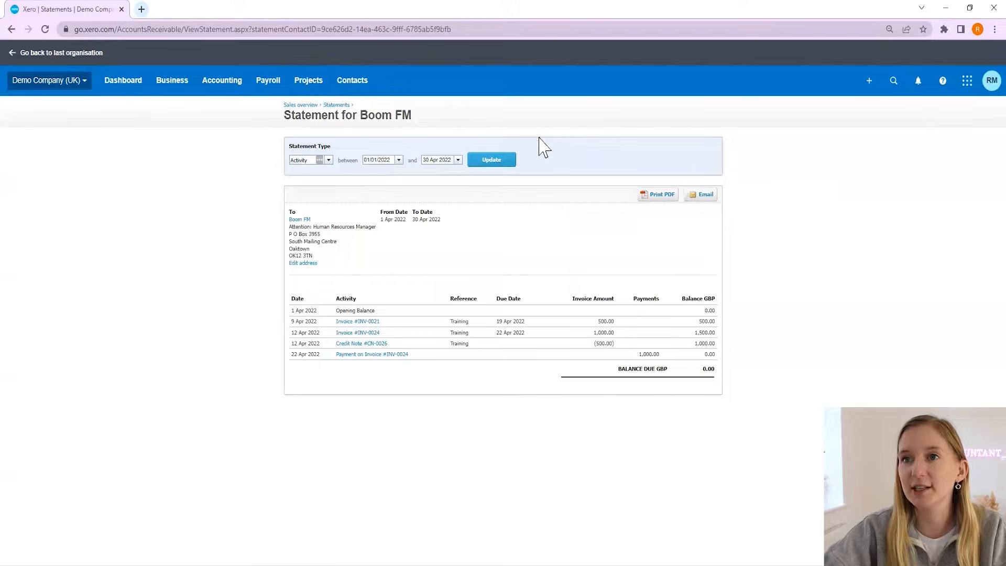
click(502, 167)
triple_click(443, 160)
text(17)
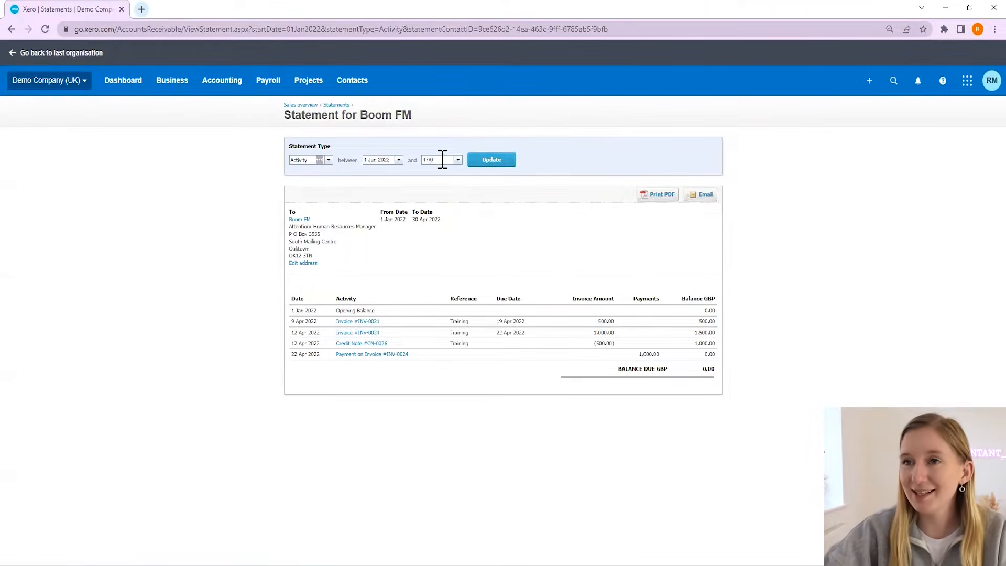
click(487, 163)
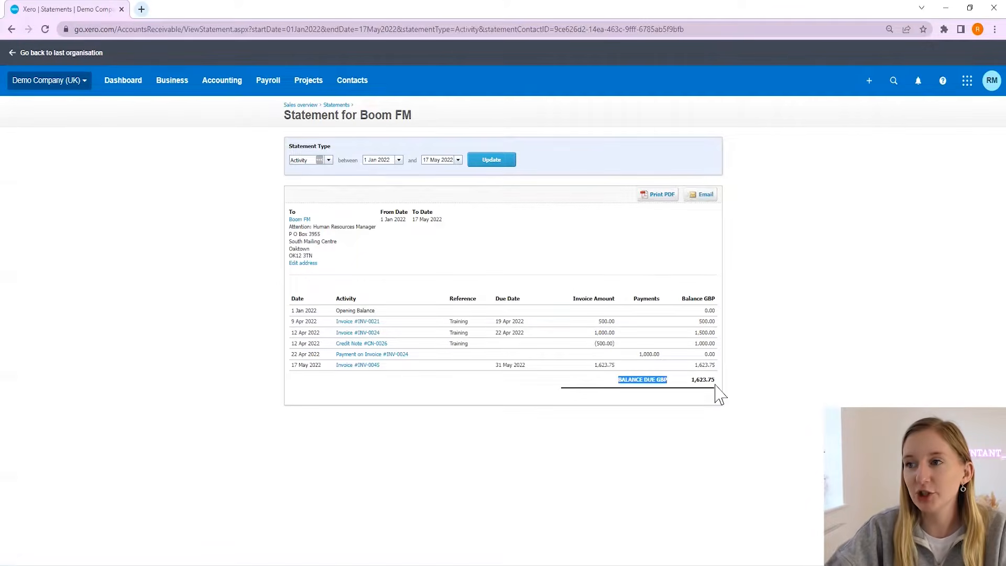
drag(703, 311, 721, 310)
click(690, 263)
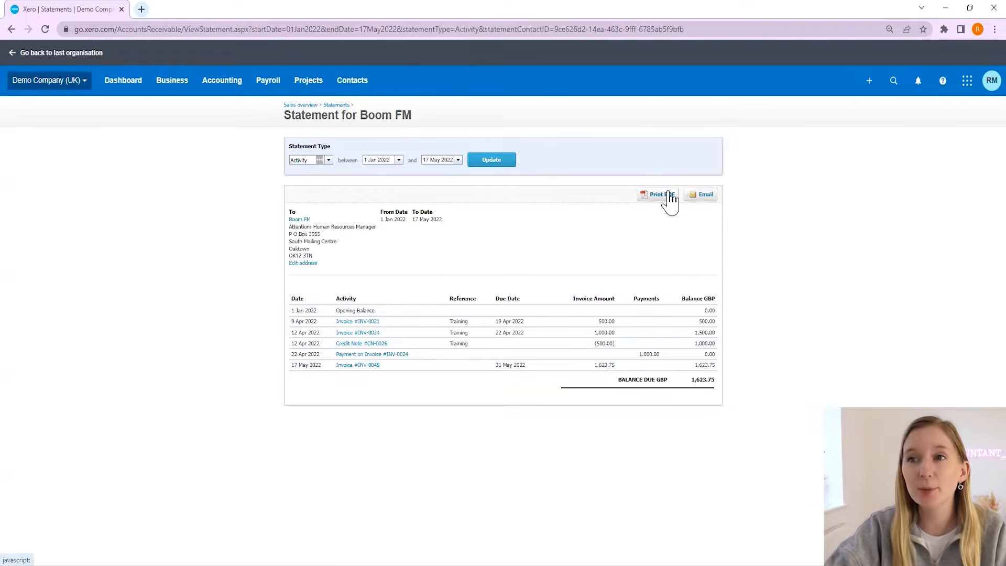
- Email the statement to Boom FM, entering the recipient's e-mail address and keeping the Statement: Basic template and default message
click(702, 197)
click(557, 220)
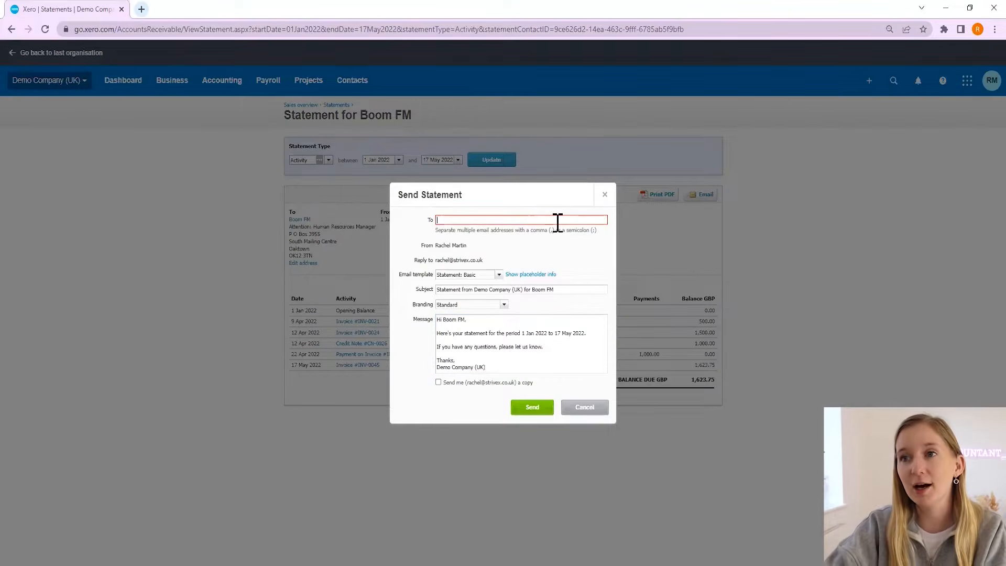
text(test)
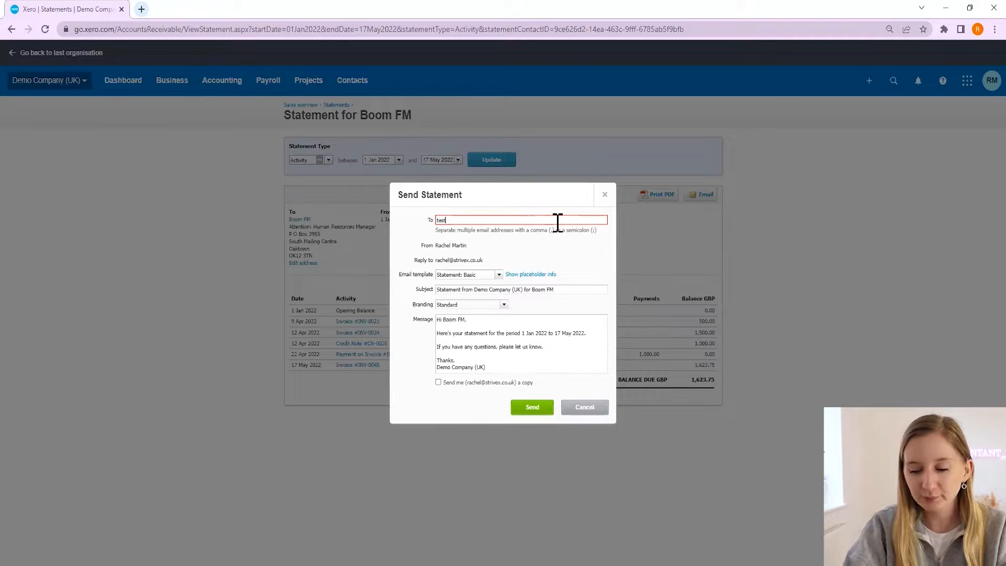
text(@test.com)
key(Tab)
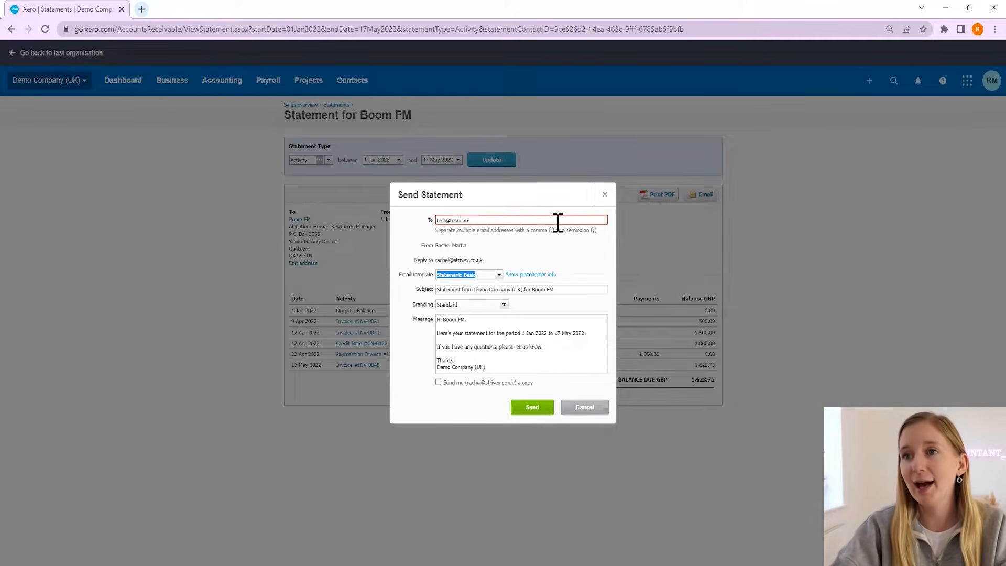
click(547, 333)
click(531, 410)
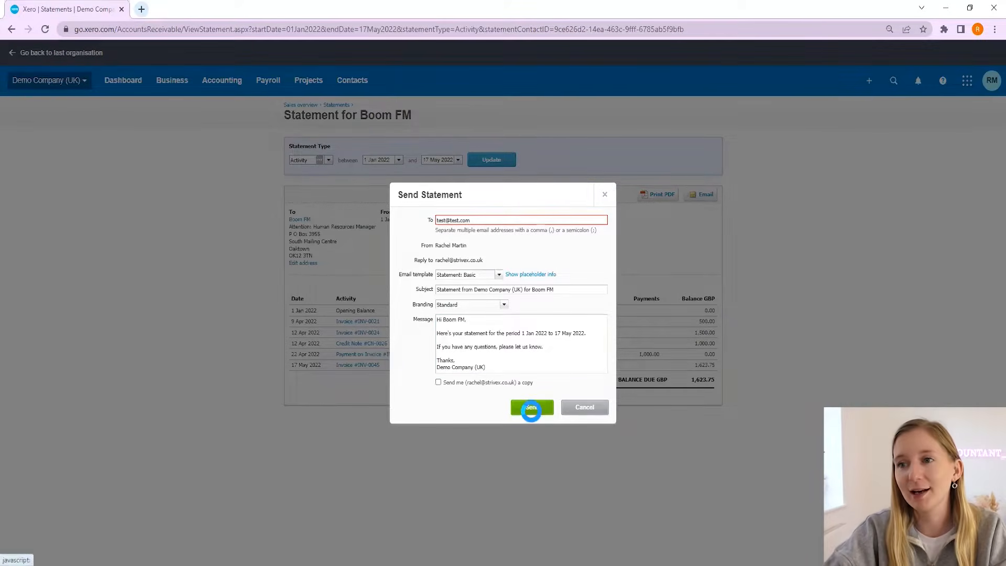